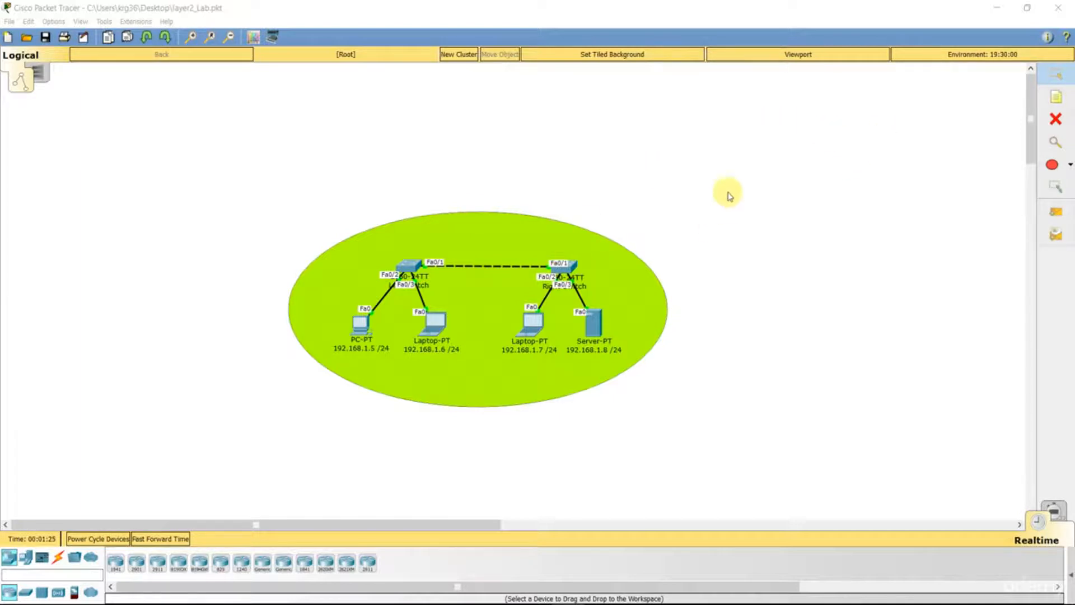
Delete the green background ellipse and the cable linking the left and right switches
click(1056, 119)
click(485, 241)
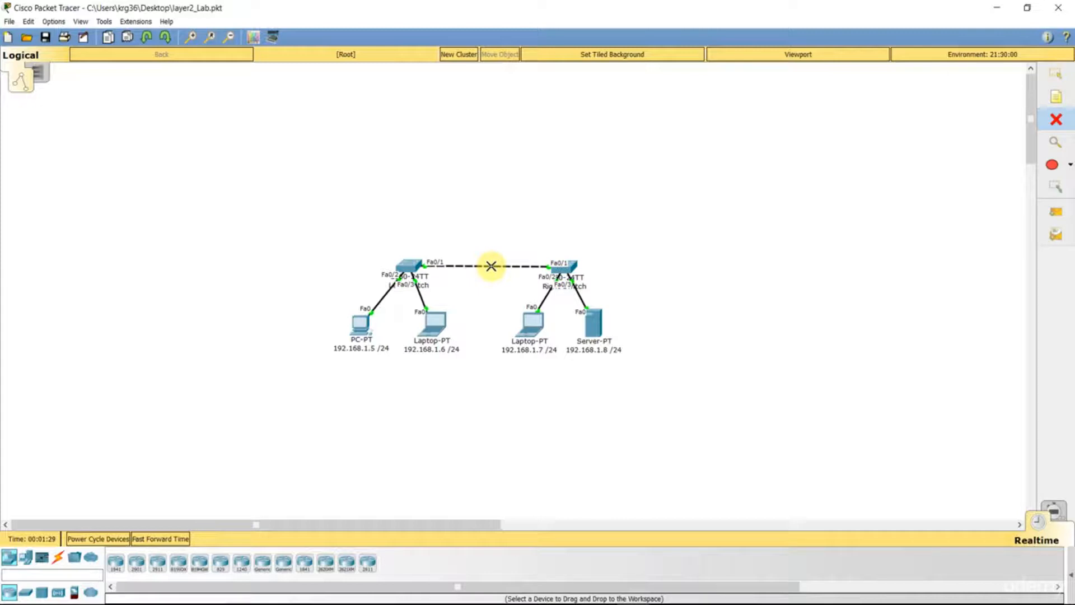
click(491, 266)
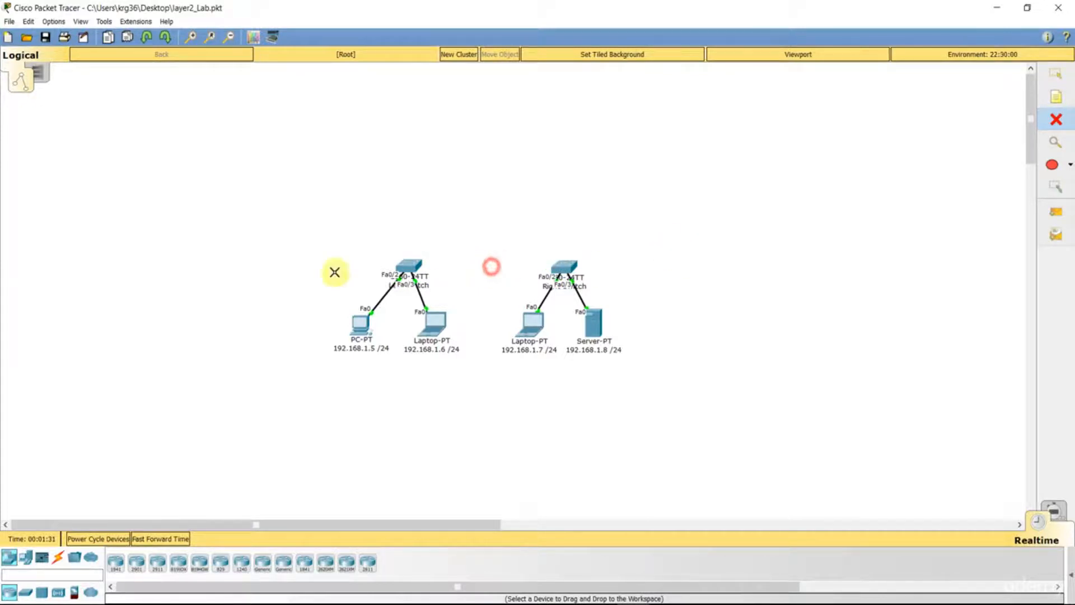
click(1052, 75)
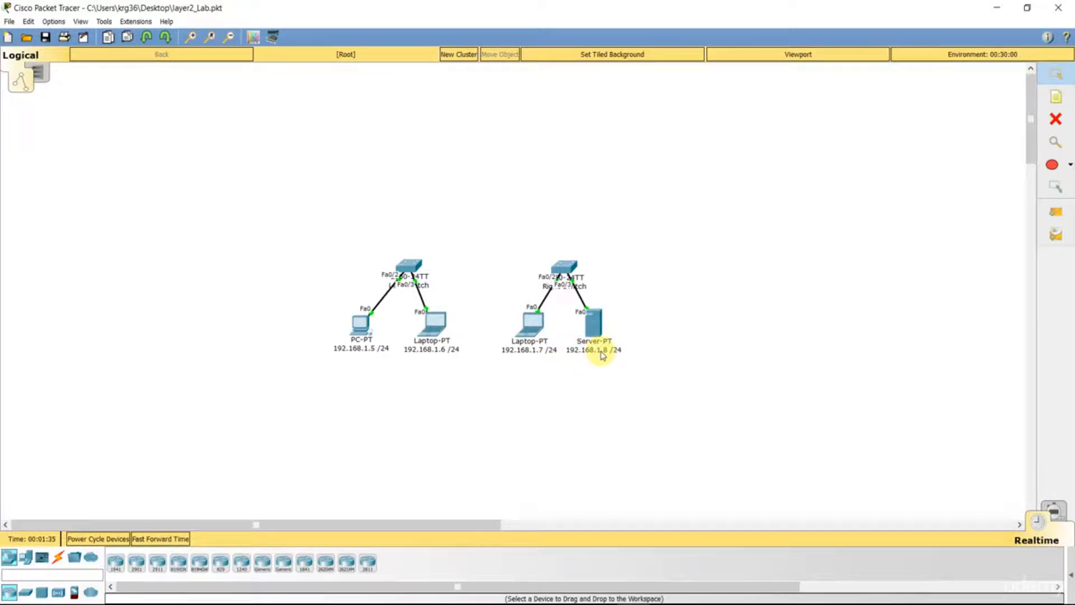
Change the label of the laptop on the right switch to 192.168.2.5 /24
click(530, 351)
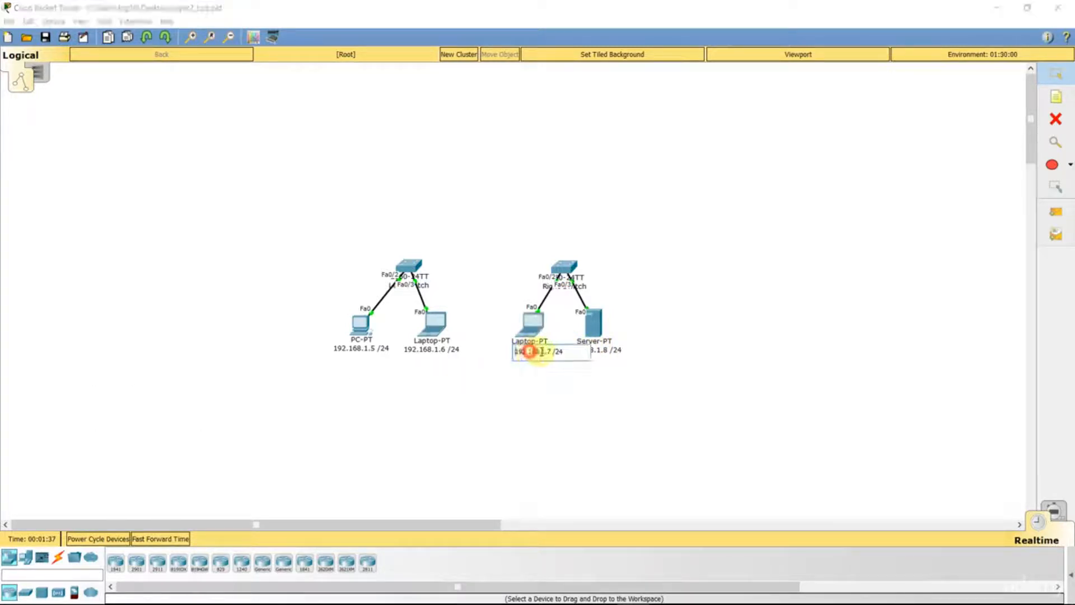
click(552, 351)
key(BackSpace)
key(BackSpace)
key(BackSpace)
text(2.5)
Change the server's label to 192.168.2.6 /24
click(600, 351)
click(616, 352)
drag(621, 351, 614, 351)
text(2.6)
click(670, 299)
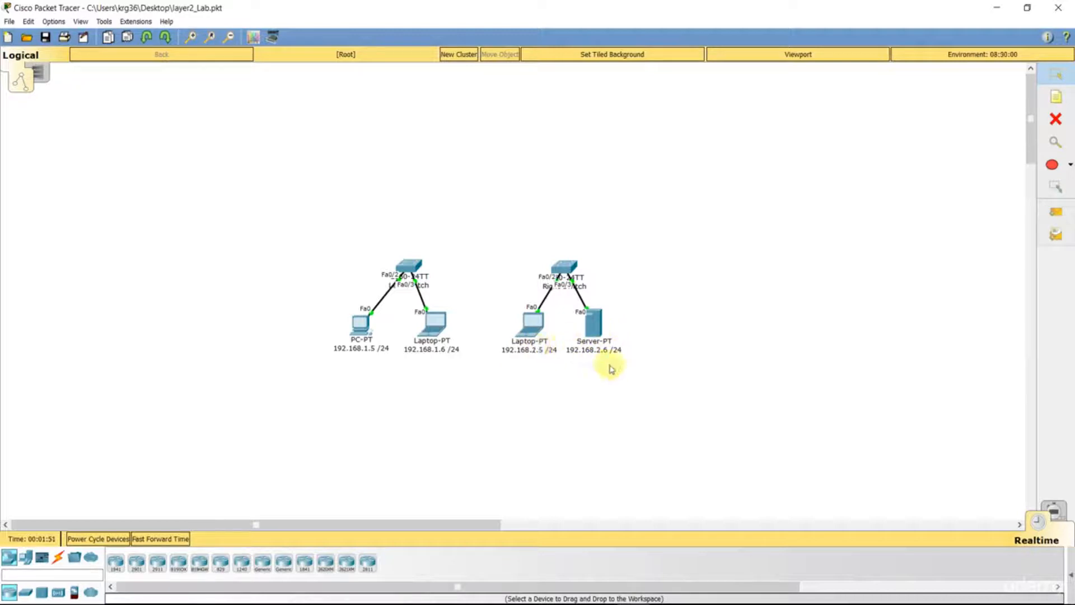
Set the static IP address of the laptop on the right switch to 192.168.2.5 and close its configuration
click(524, 330)
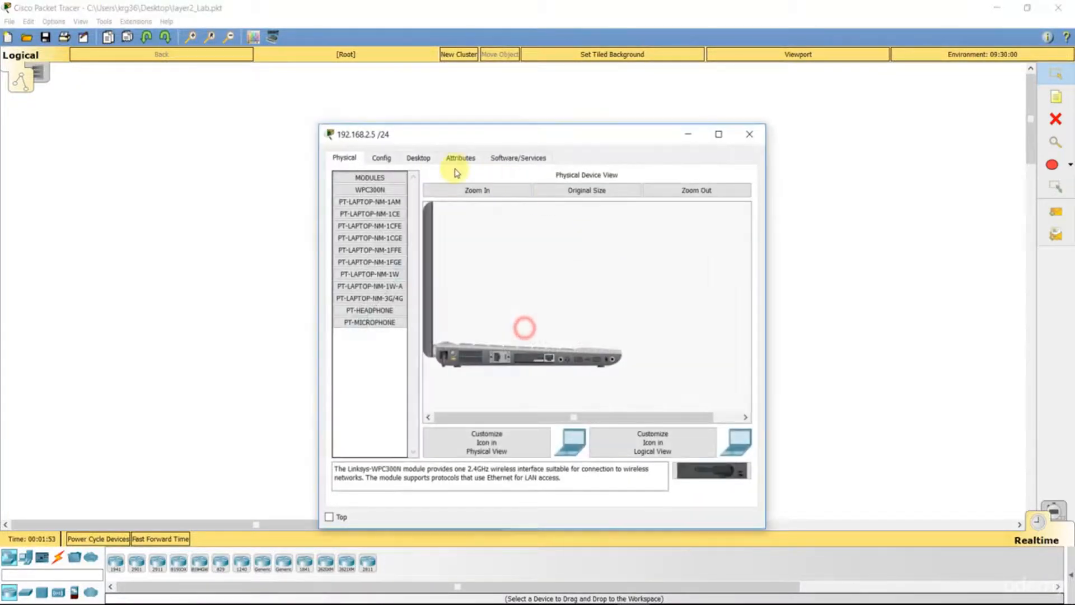
click(428, 157)
drag(449, 141, 640, 122)
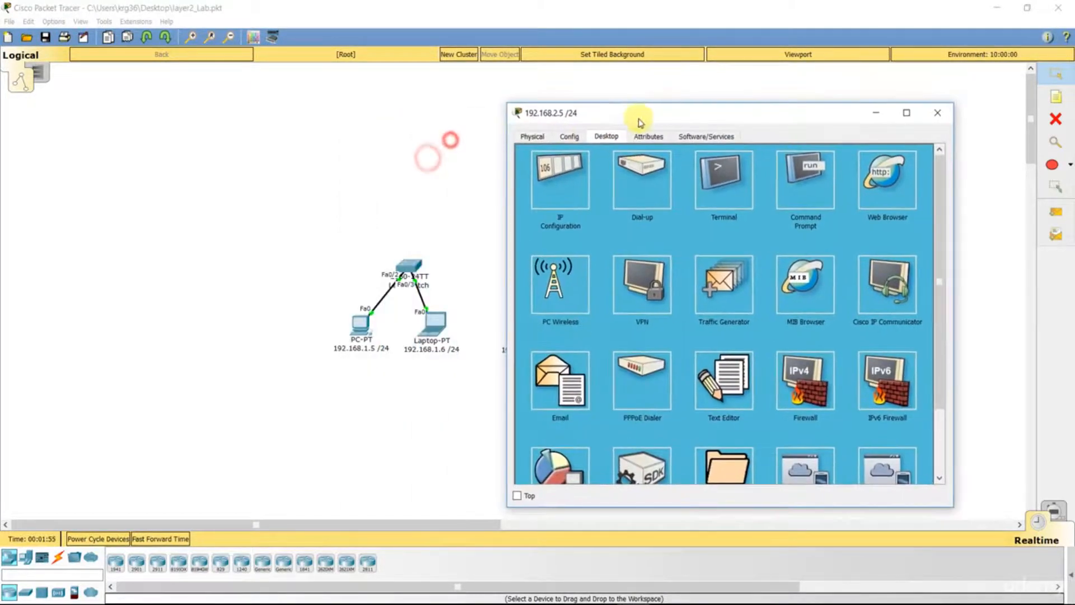
click(537, 164)
drag(708, 202, 696, 202)
text(2.168.2.5)
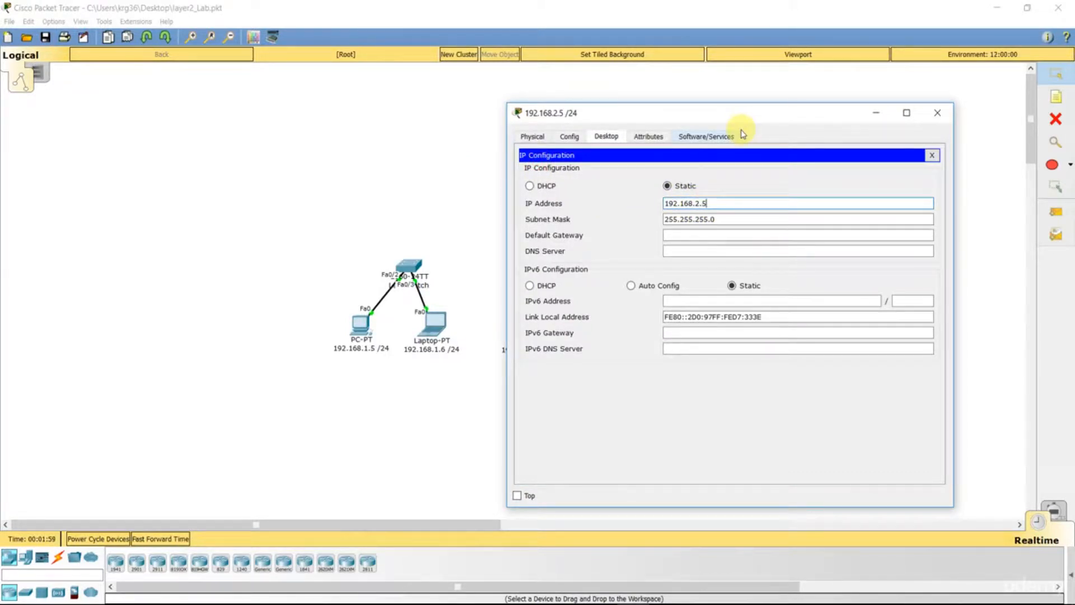
click(932, 155)
click(935, 119)
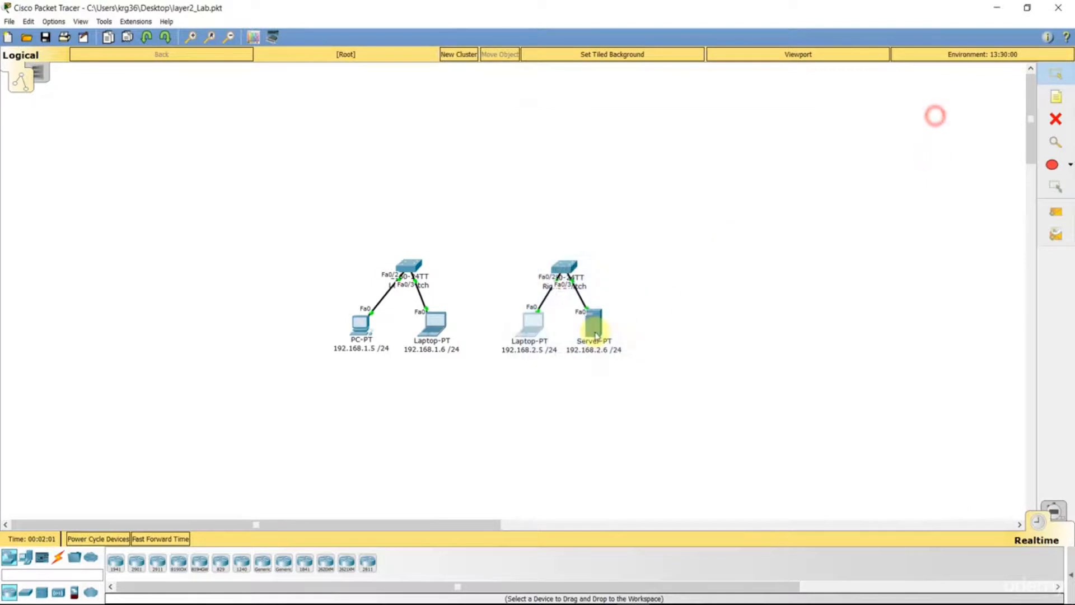
Set the server's static IP address to 192.168.2.6 on FastEthernet0 and close its configuration
click(595, 330)
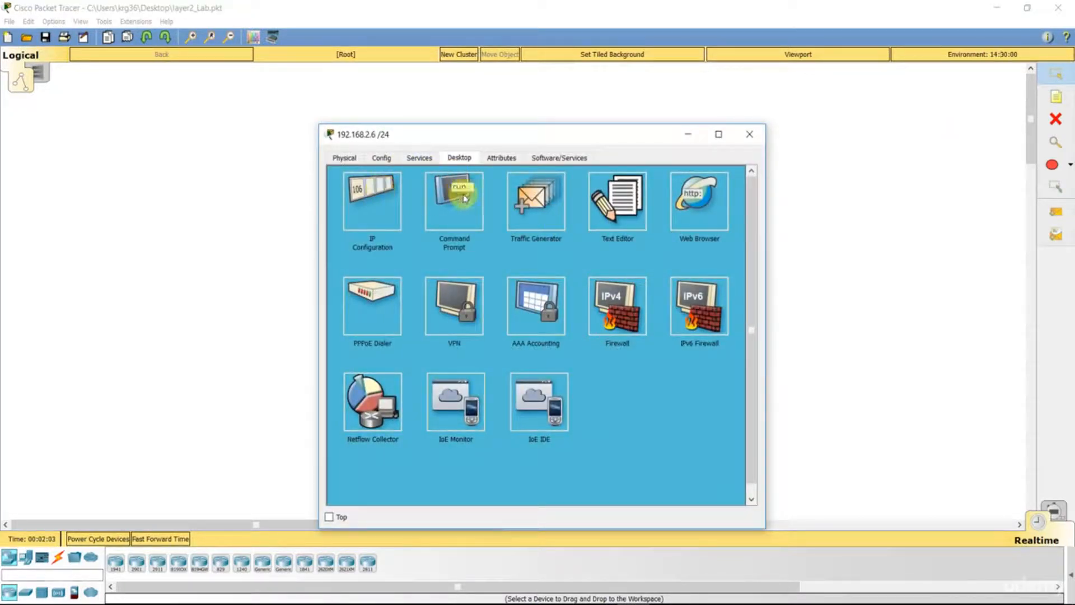
click(350, 193)
drag(579, 239, 511, 239)
text(2)
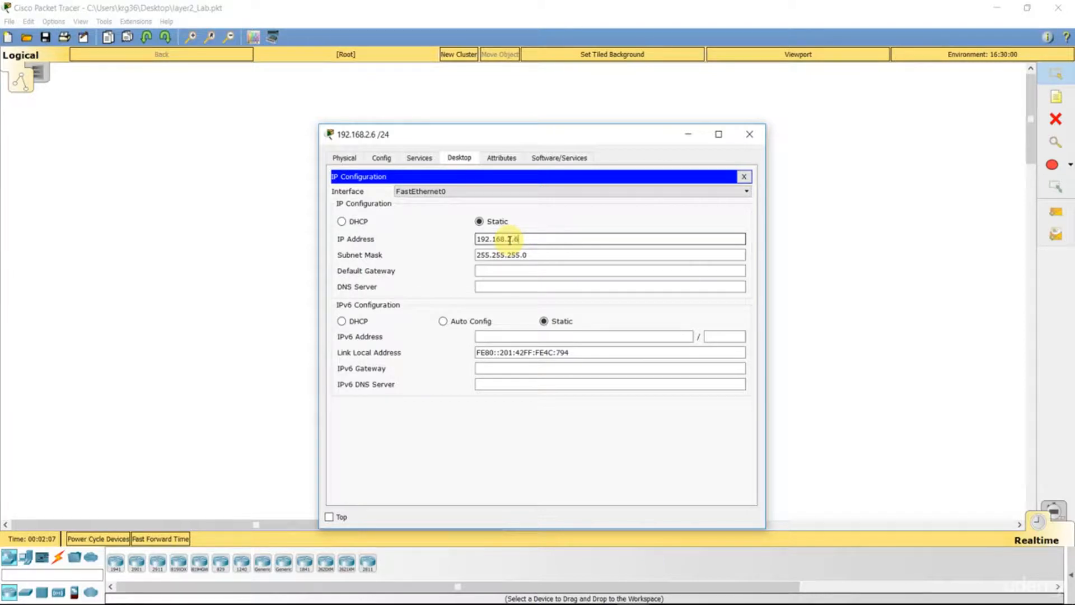
click(743, 176)
click(748, 134)
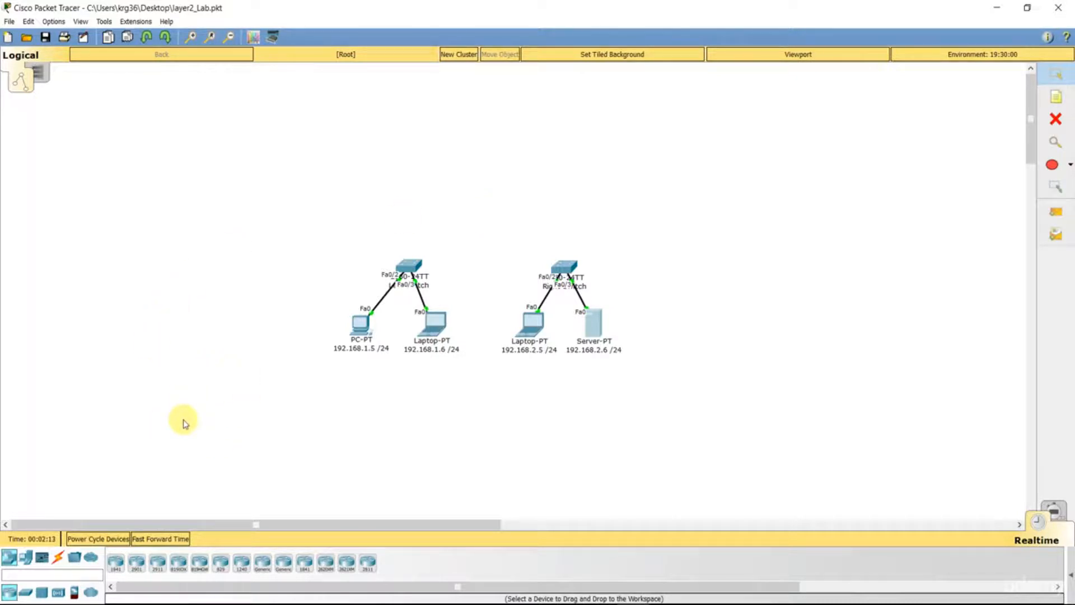
Place a 1941 router above the two switches, centred between them
click(116, 562)
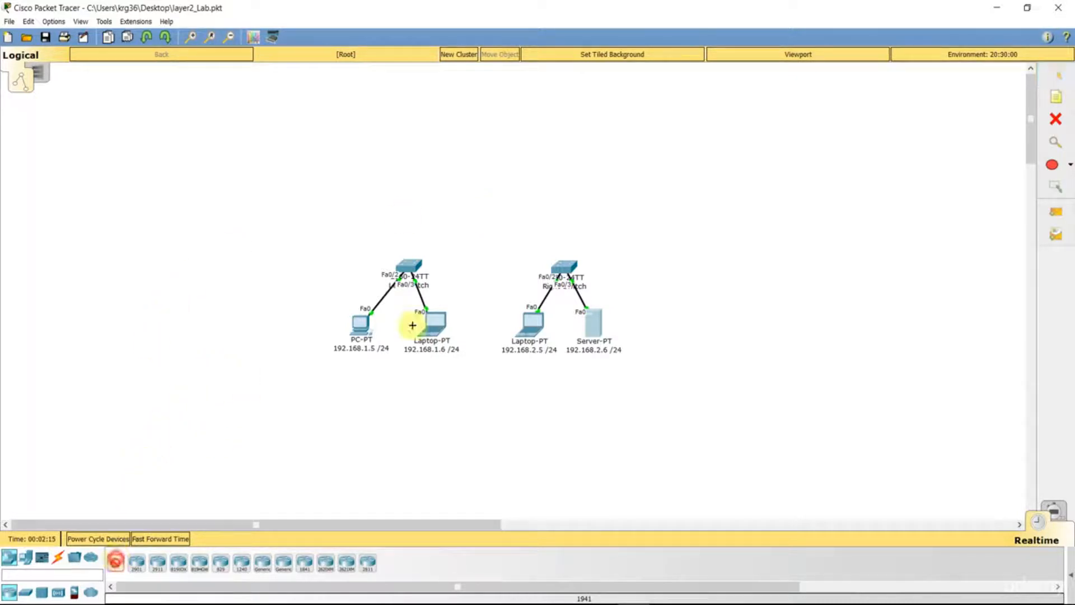
click(484, 207)
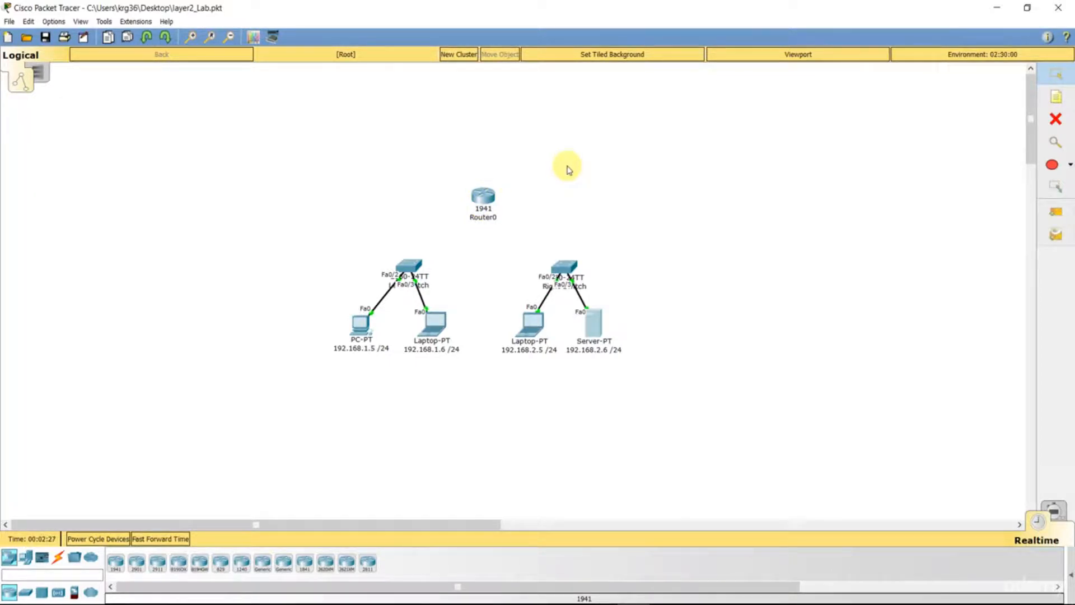
drag(493, 197, 498, 195)
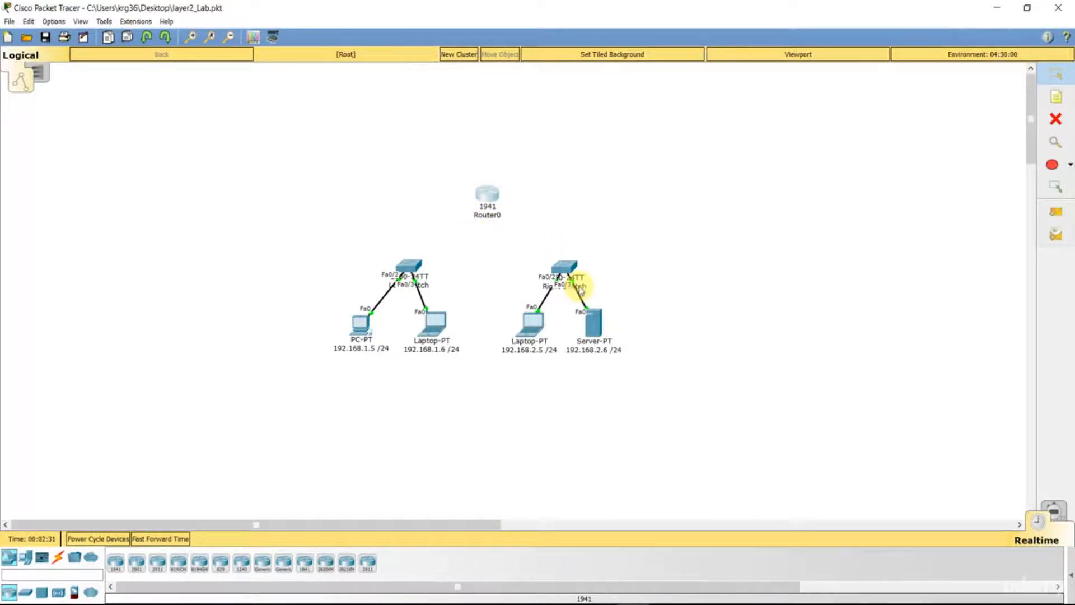
Connect the left switch's GigabitEthernet0/1 to the router's GigabitEthernet0/0 with a copper straight-through cable
click(60, 558)
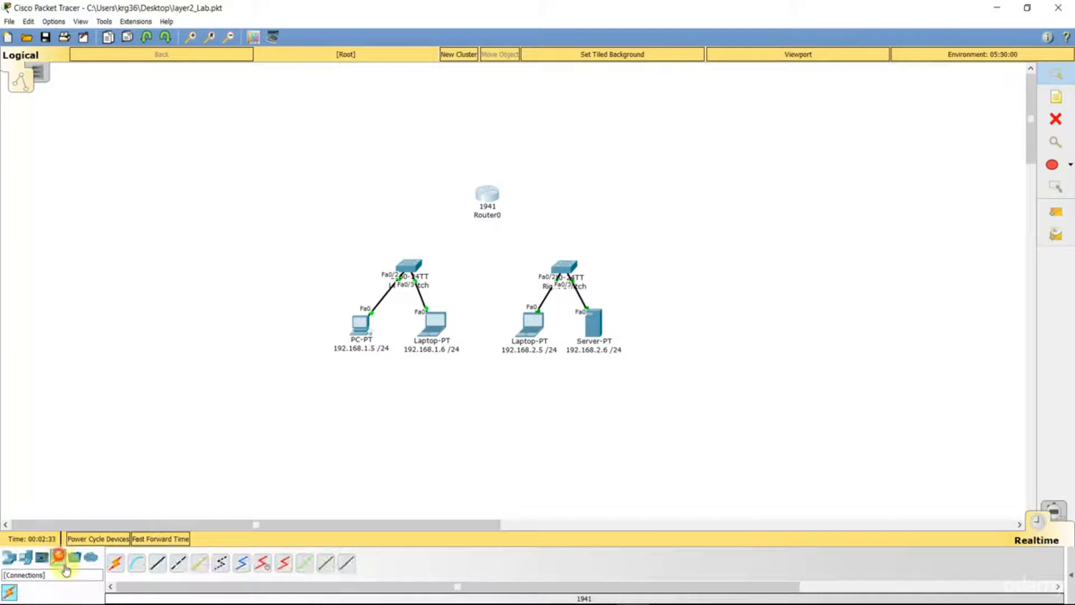
click(158, 563)
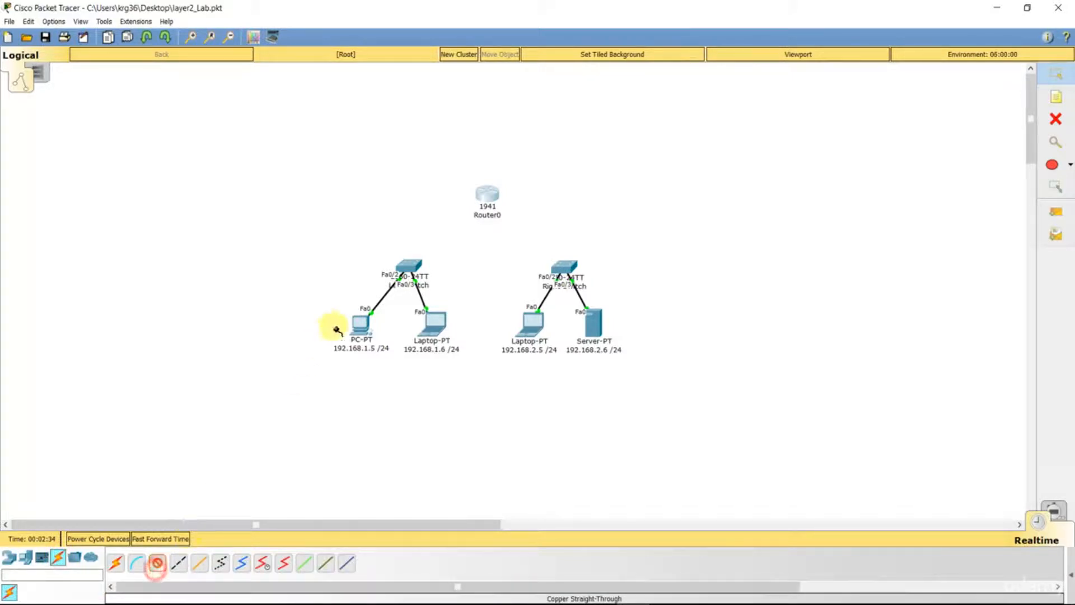
click(411, 261)
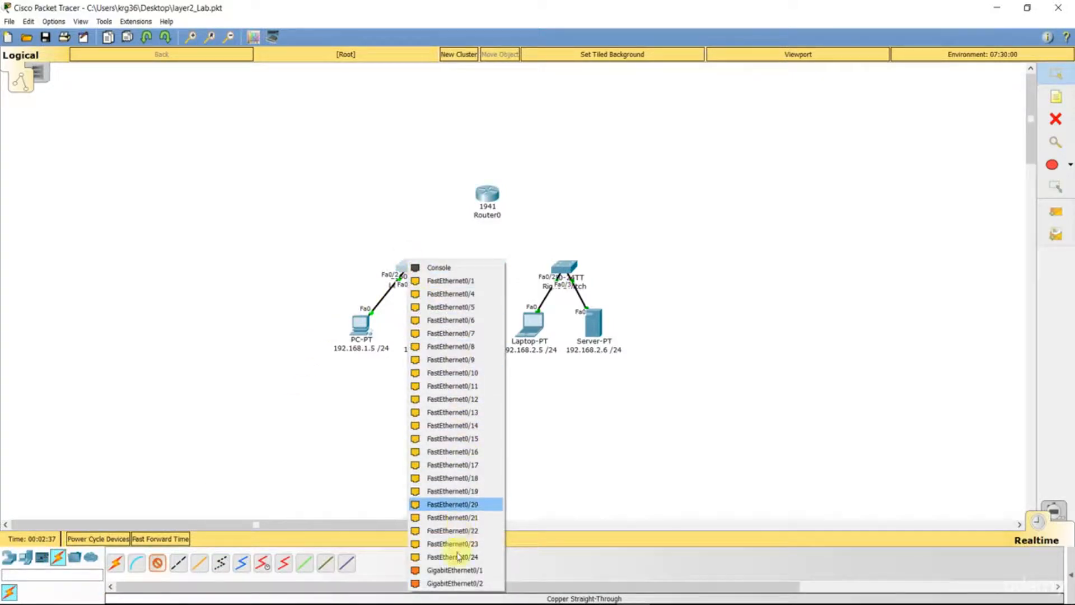
click(470, 570)
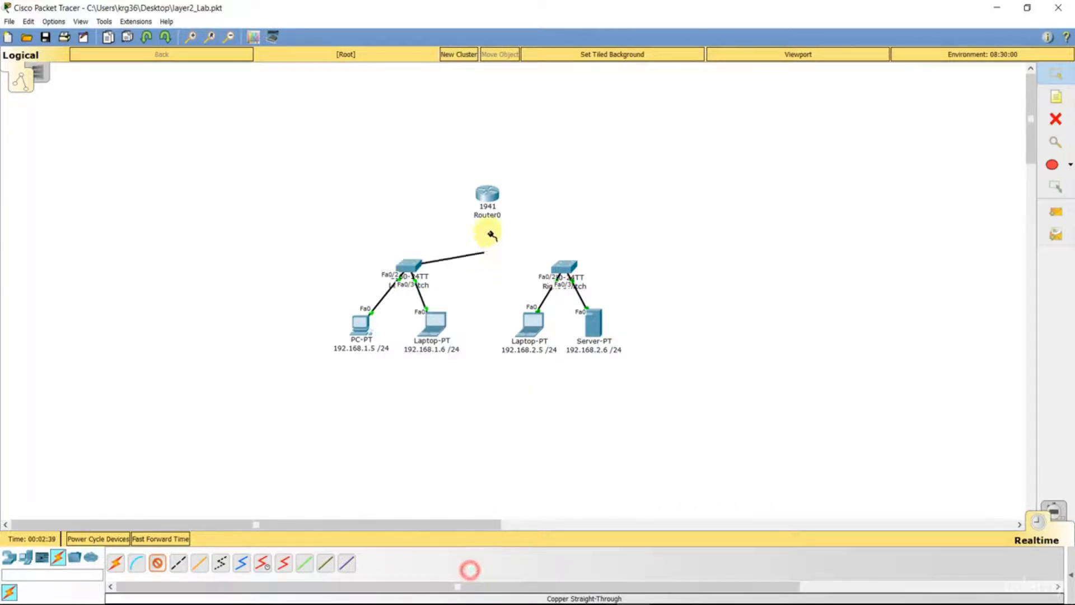
click(478, 193)
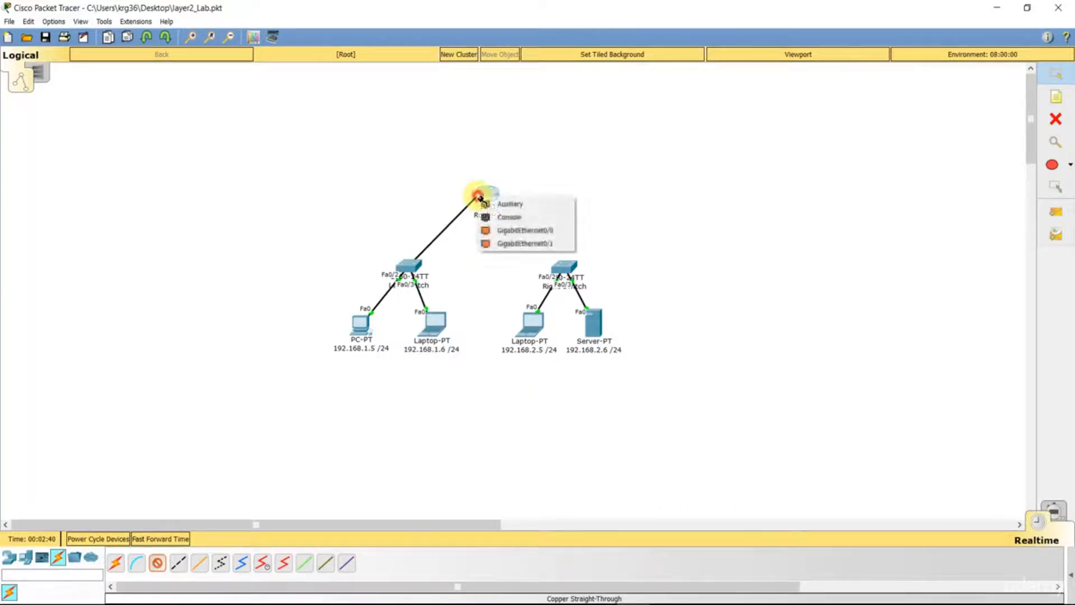
click(518, 230)
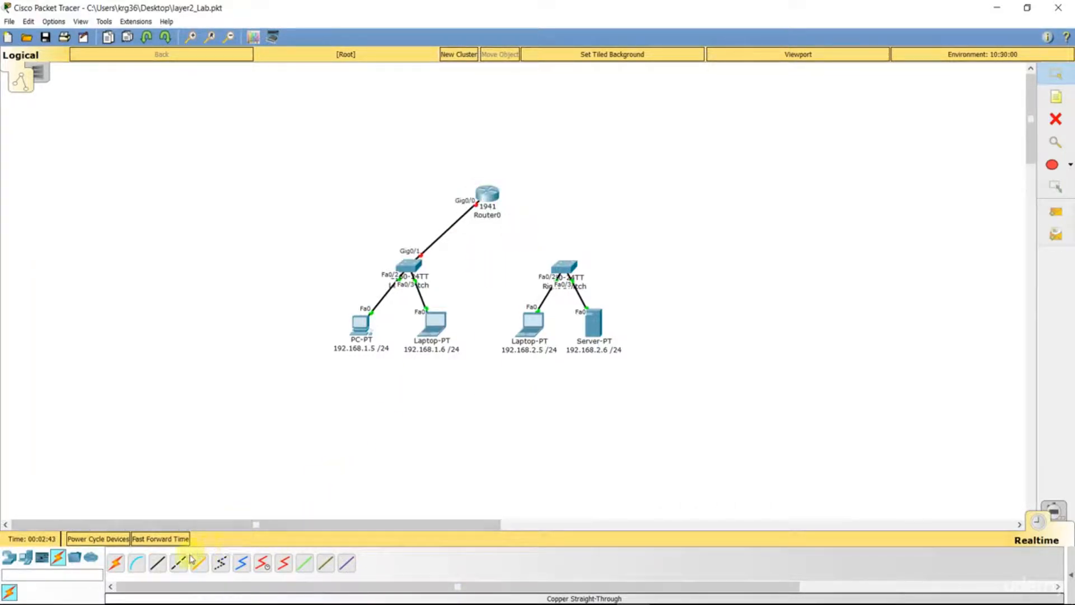
Connect the right switch's GigabitEthernet0/1 to the router's GigabitEthernet0/1 with a copper straight-through cable
click(158, 563)
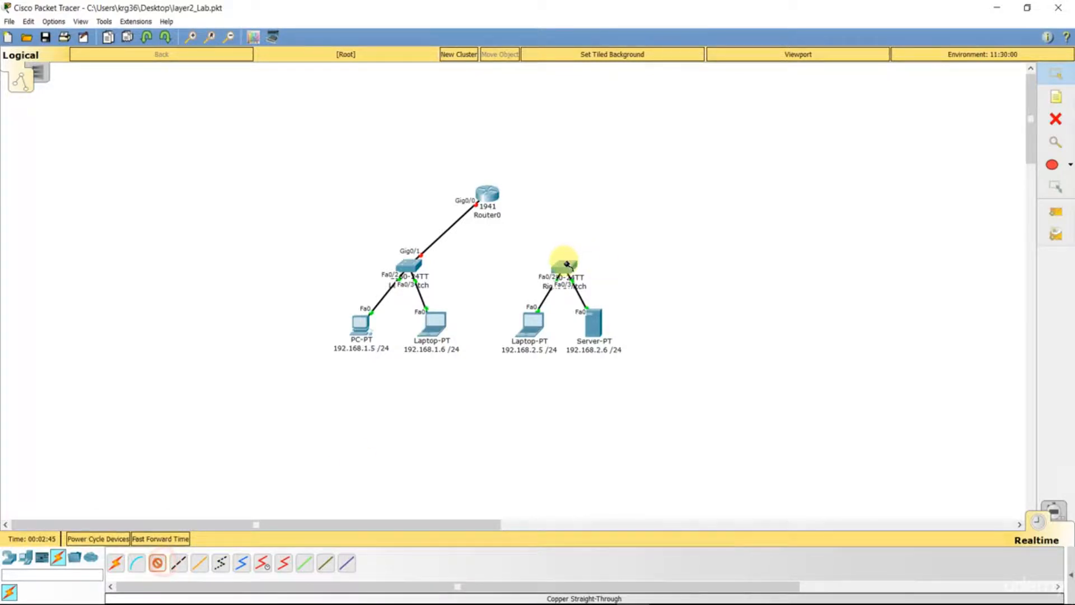
click(564, 267)
click(609, 571)
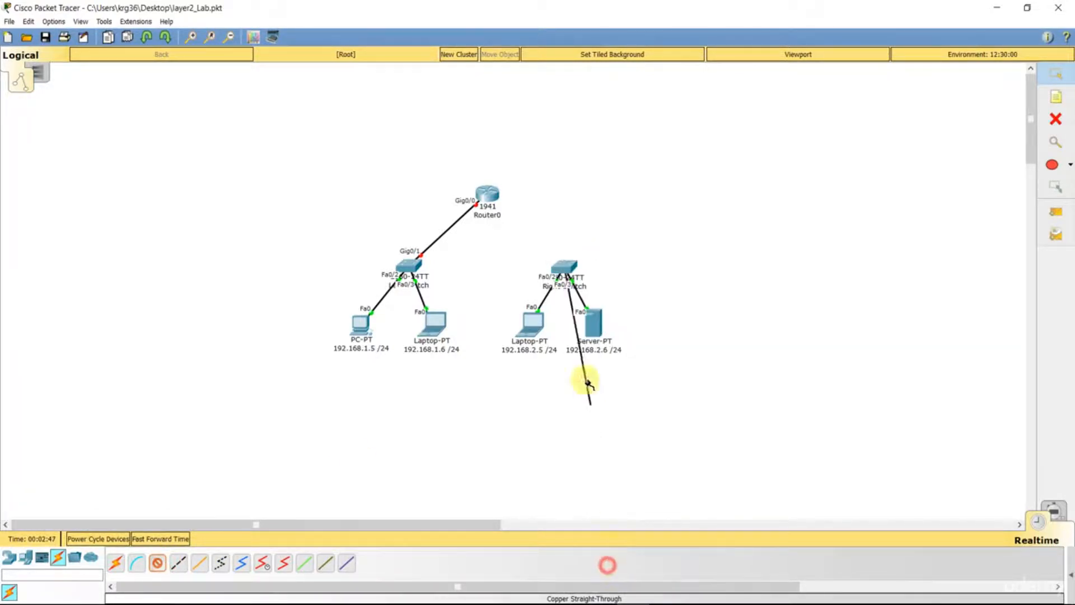
click(493, 197)
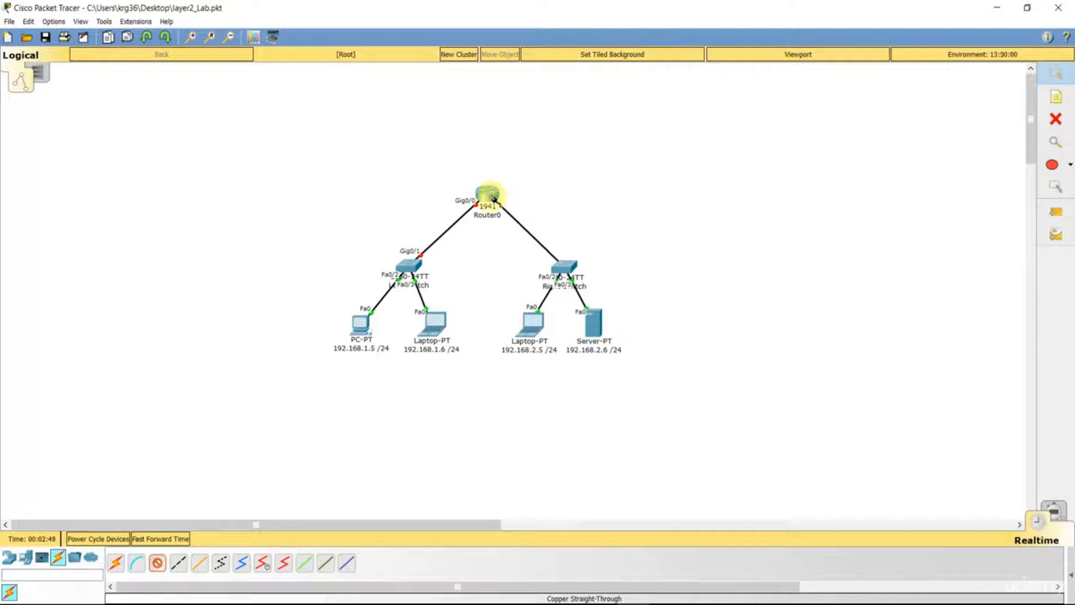
click(532, 234)
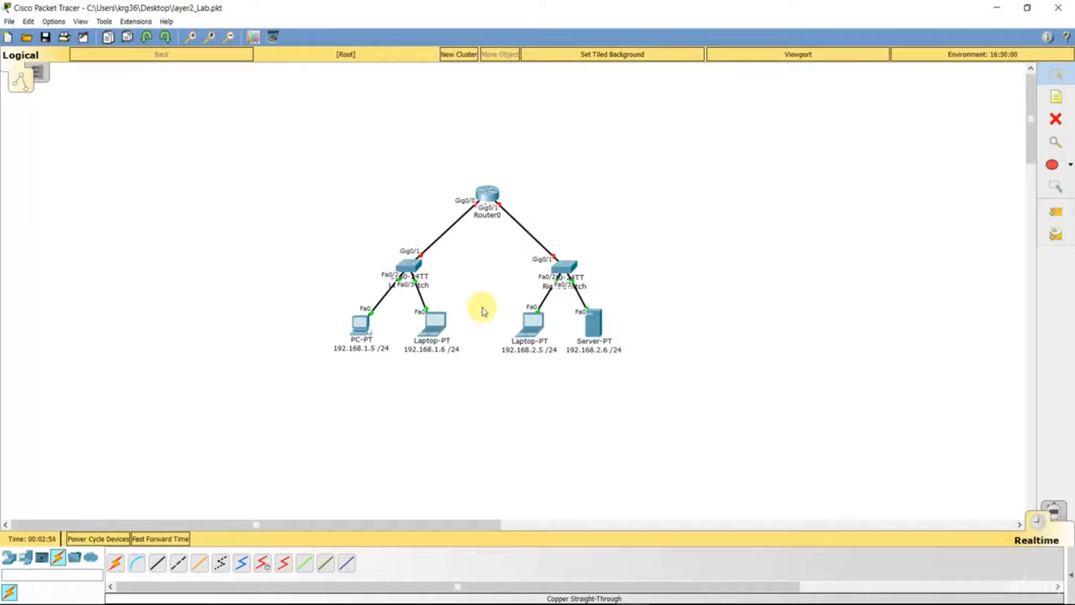
drag(298, 140, 620, 353)
click(594, 322)
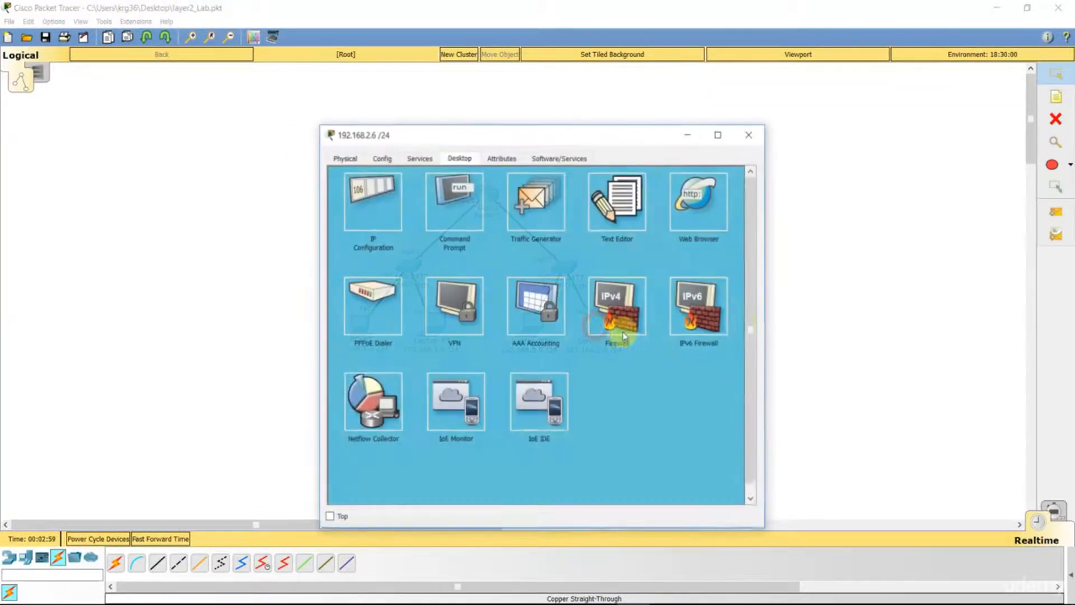
click(749, 134)
click(505, 367)
Draw a light-blue filled rectangle behind the left switch, PC and laptop, reaching across to the router
click(1069, 164)
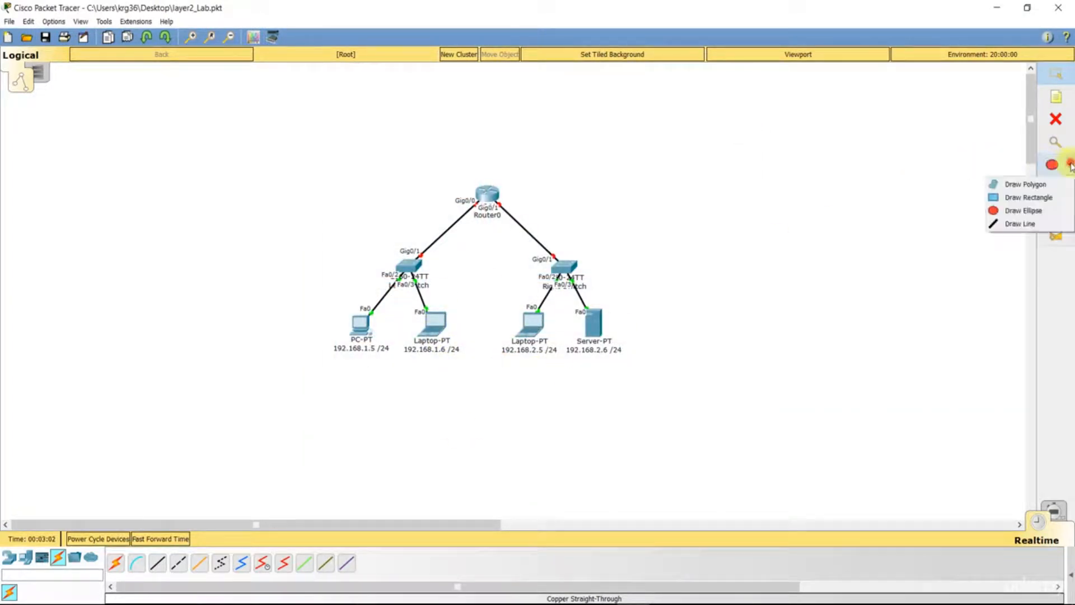
click(1025, 211)
click(519, 100)
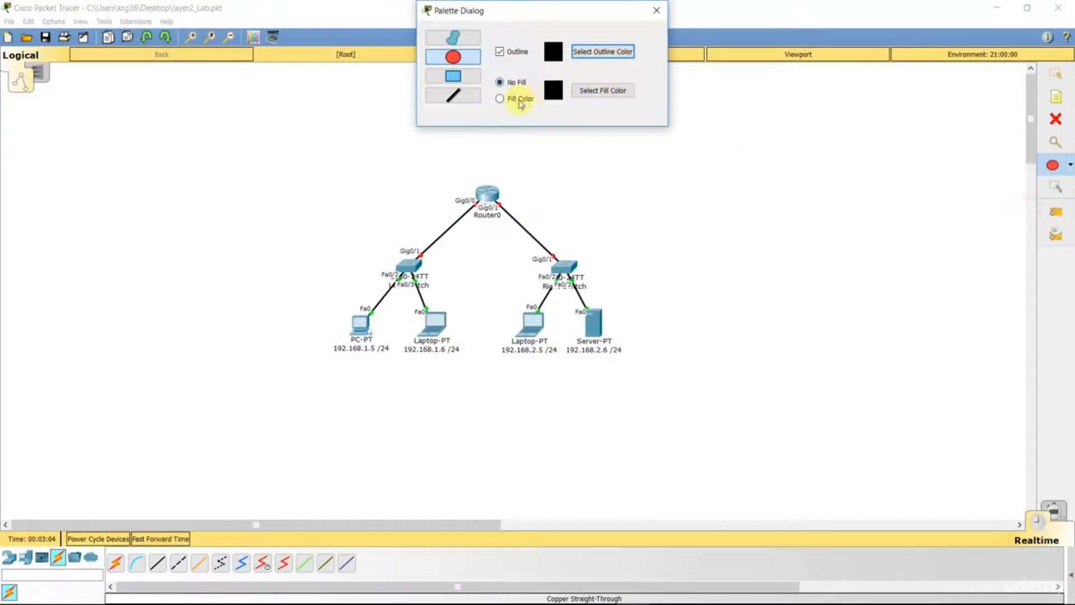
click(596, 88)
click(583, 211)
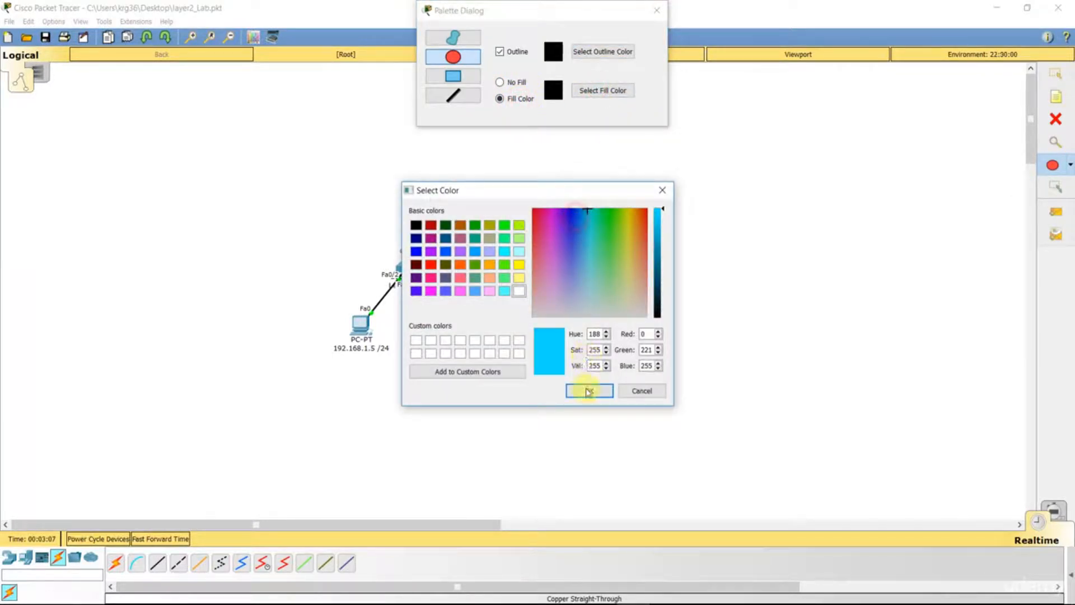
click(587, 390)
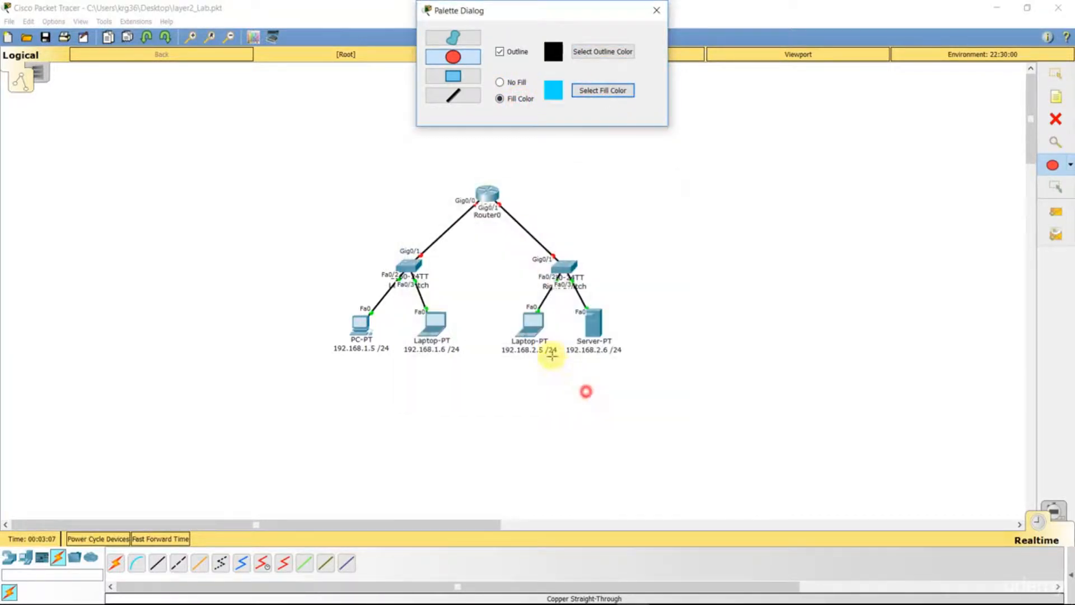
click(454, 75)
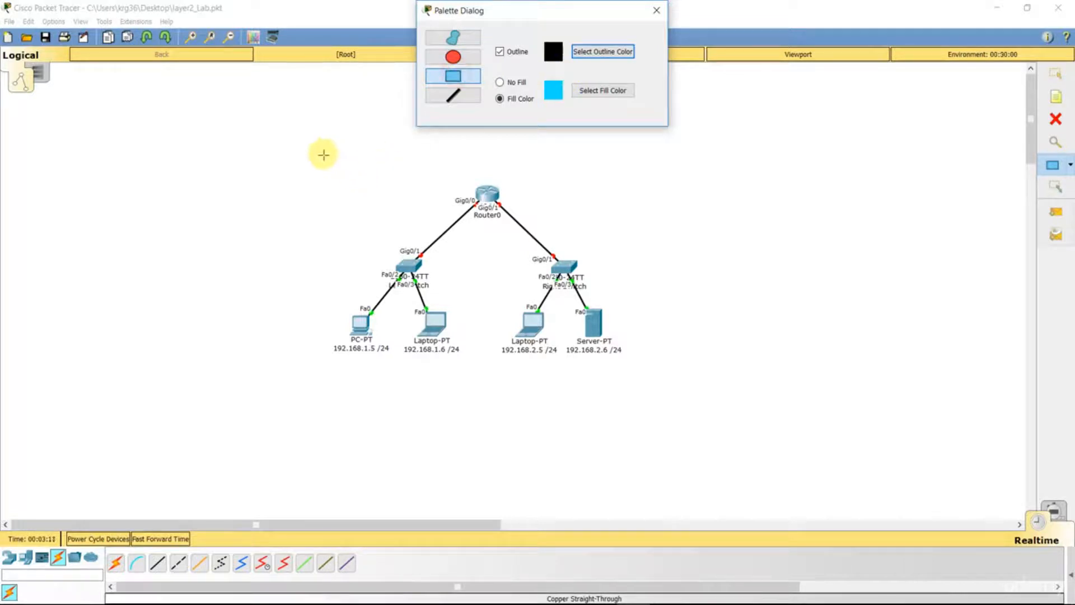
drag(323, 154, 485, 373)
Draw a yellow filled rectangle behind the right switch, laptop and server, adjoining and level with the blue one
click(553, 89)
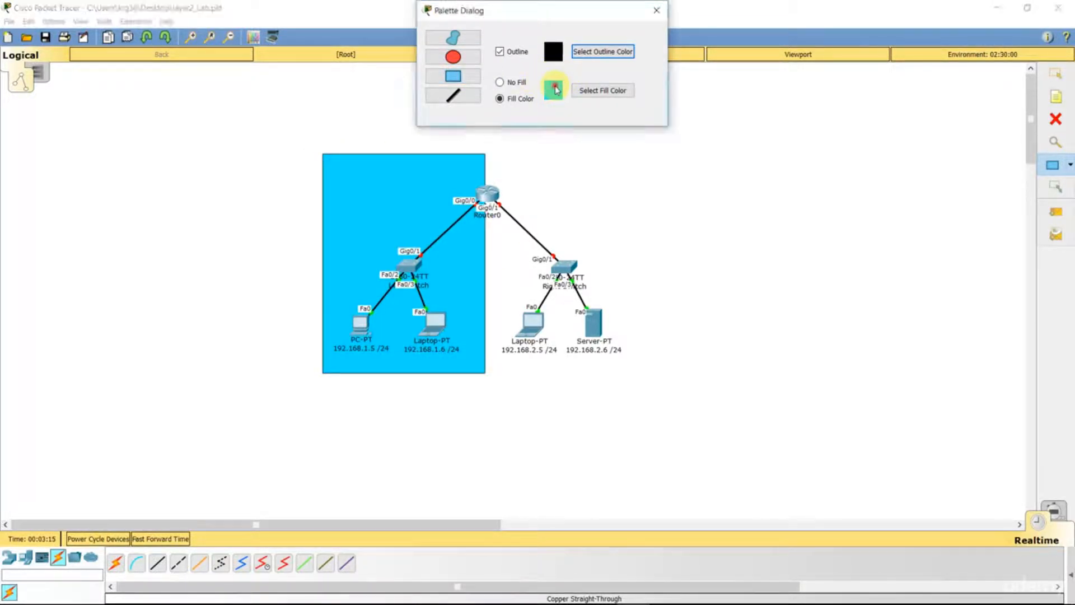
click(602, 91)
drag(612, 221, 627, 208)
click(592, 387)
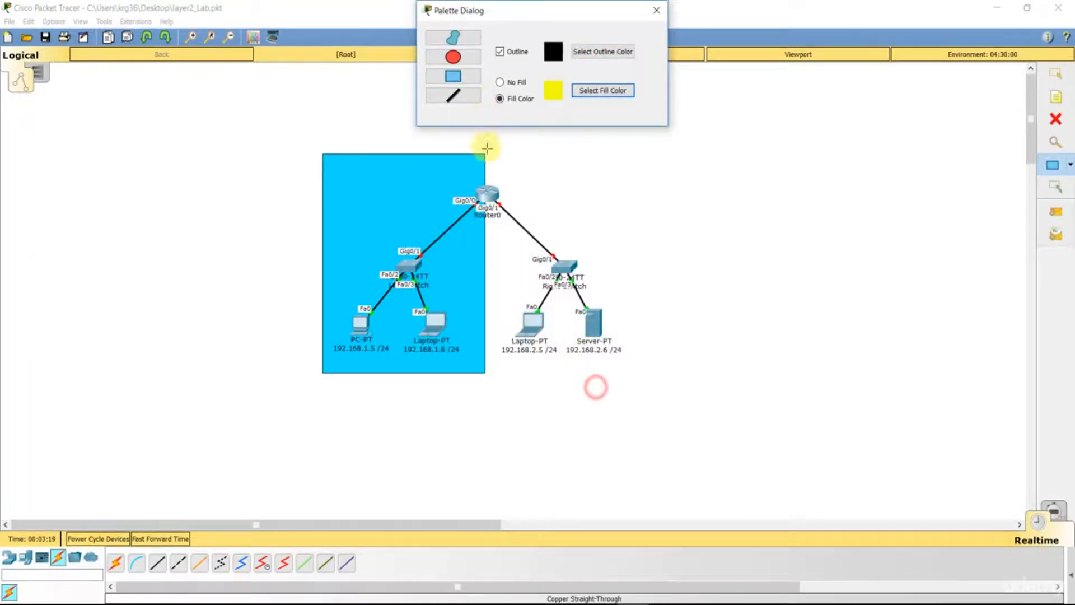
drag(486, 153, 629, 373)
click(655, 11)
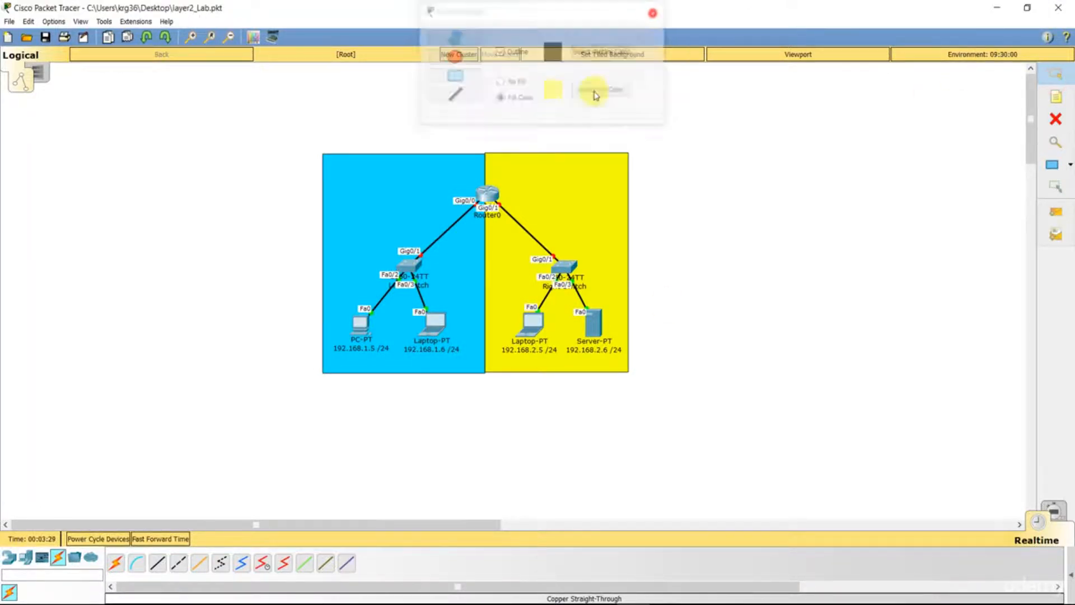
click(557, 171)
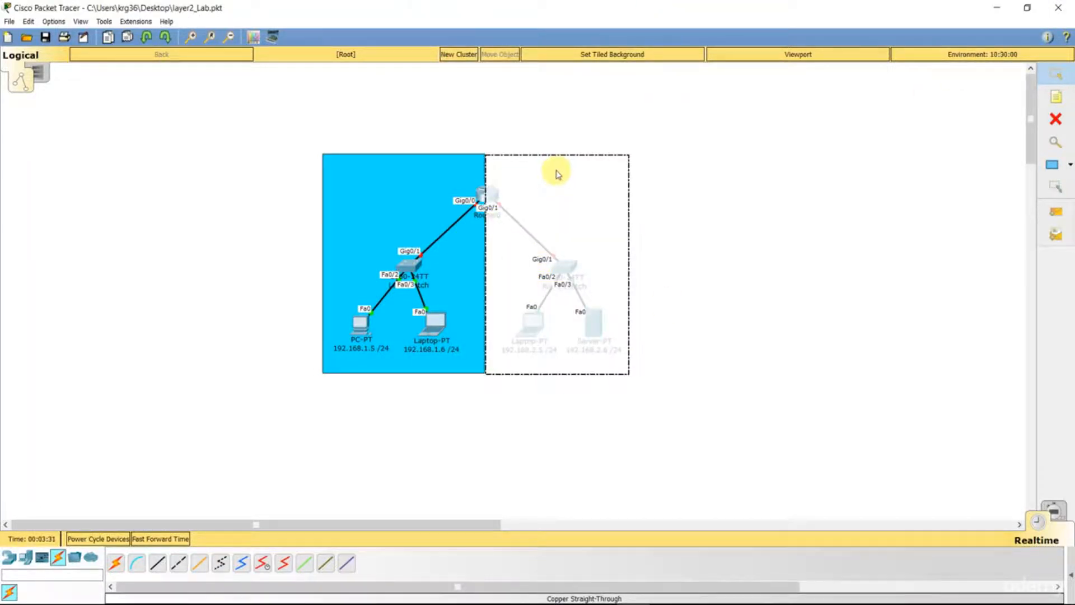
click(685, 194)
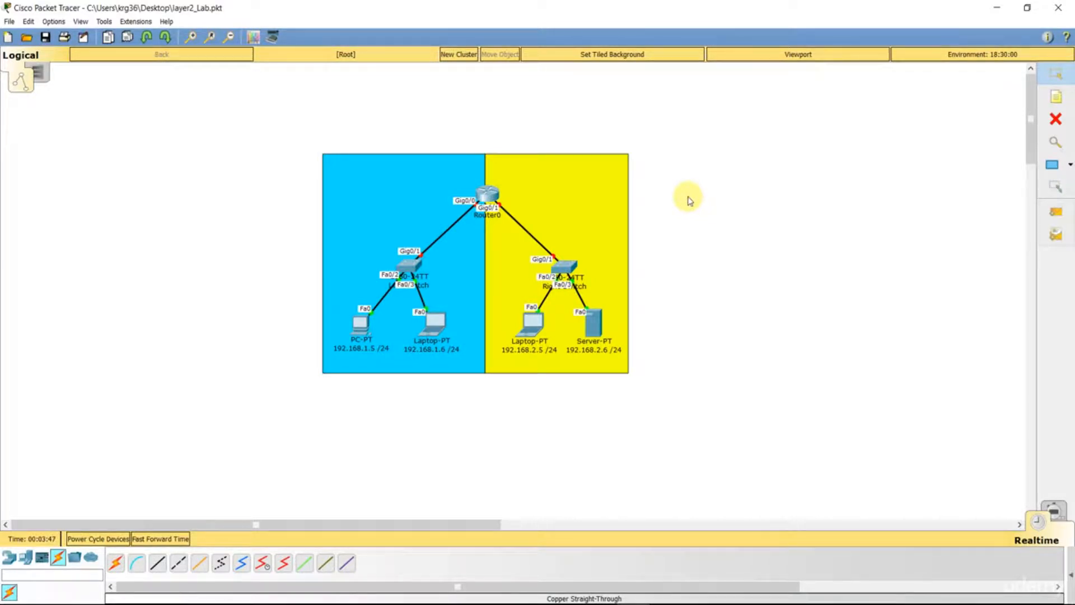
click(479, 193)
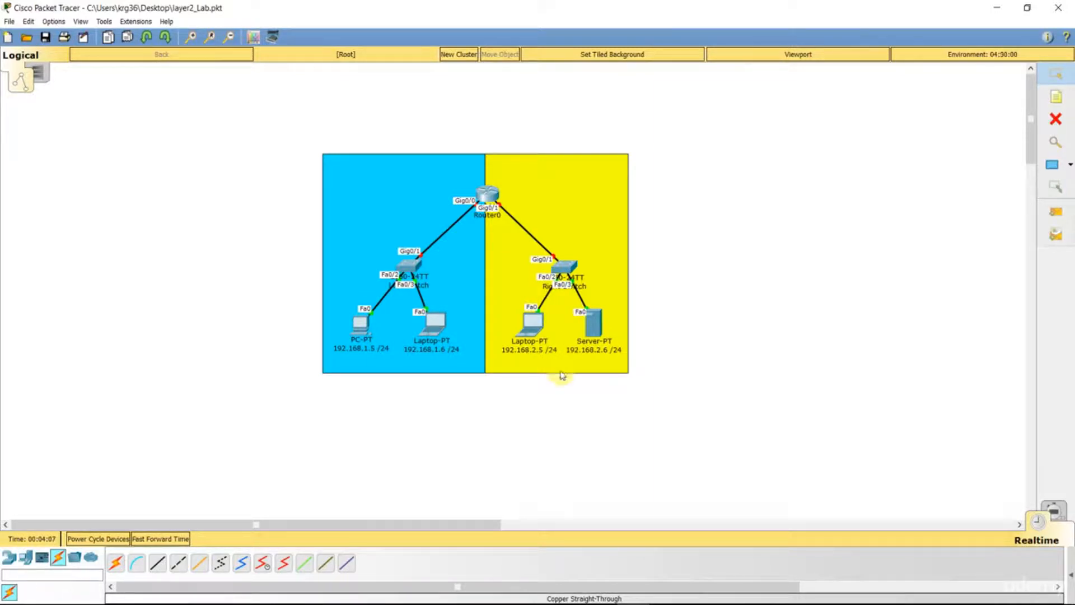
Add a two-line note reading "Broadcast Domain" and "192.168.1.0 /24", centred just beneath the blue area
click(1056, 97)
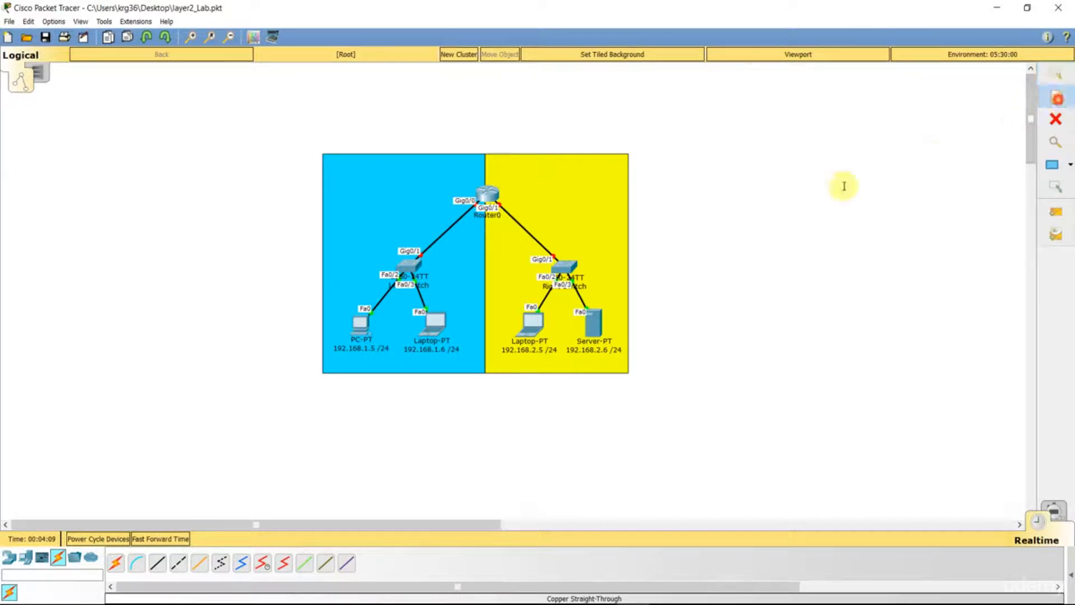
click(368, 377)
text(L)
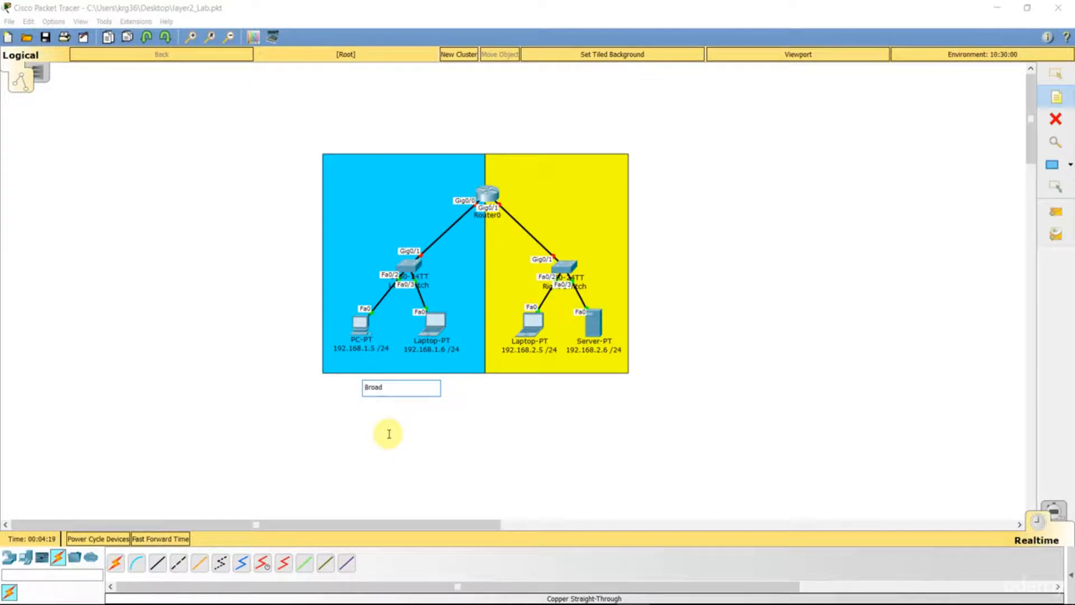
key(Return)
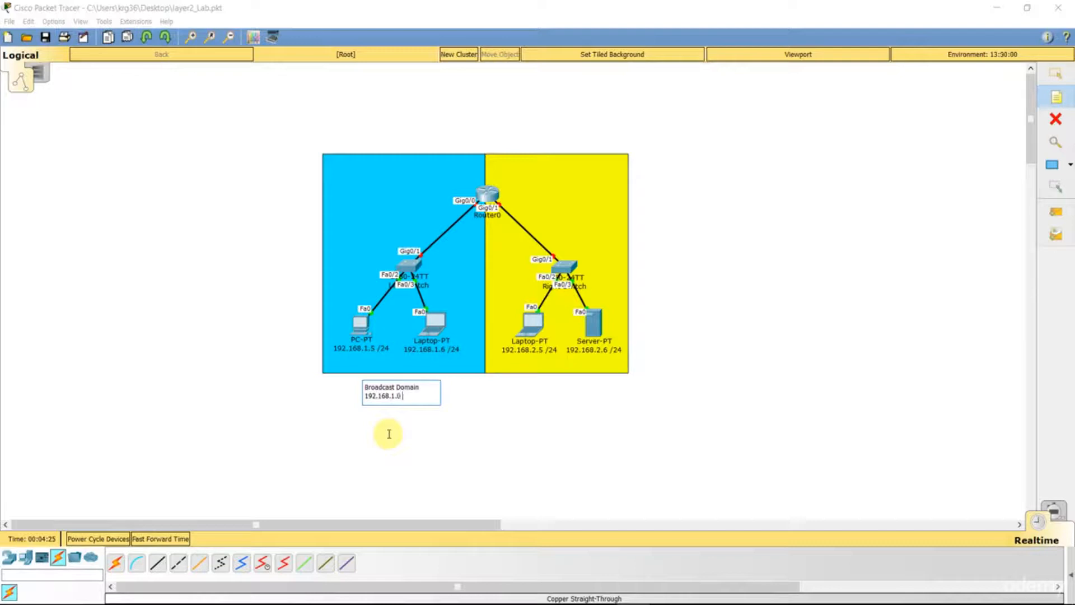
click(1056, 72)
drag(410, 390, 421, 384)
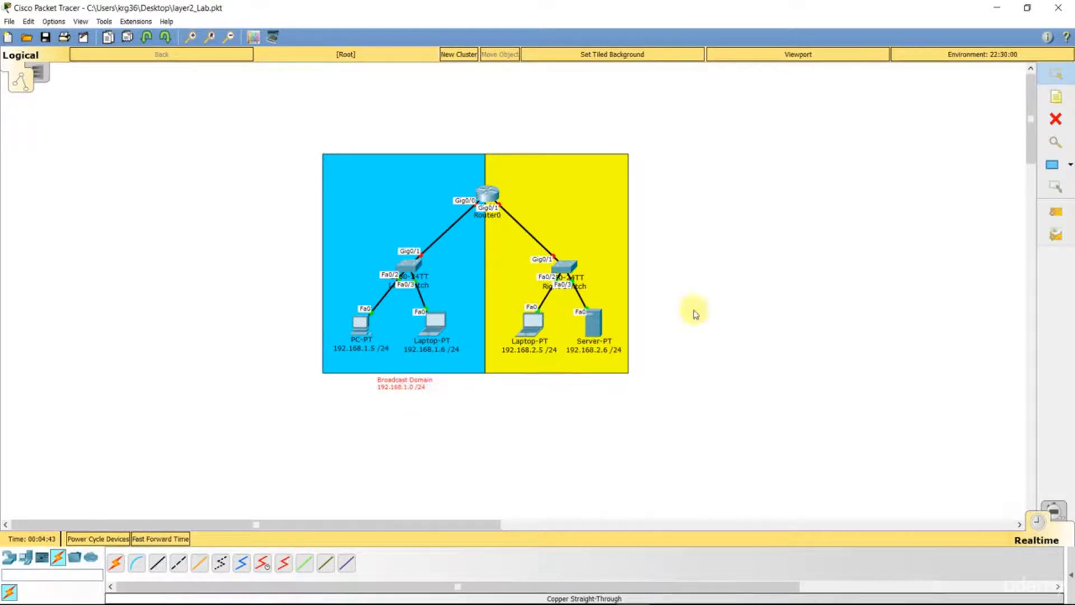
Duplicate the broadcast domain note, place the copy beneath the yellow area and change its subnet to 192.168.2.0 /24
click(1055, 97)
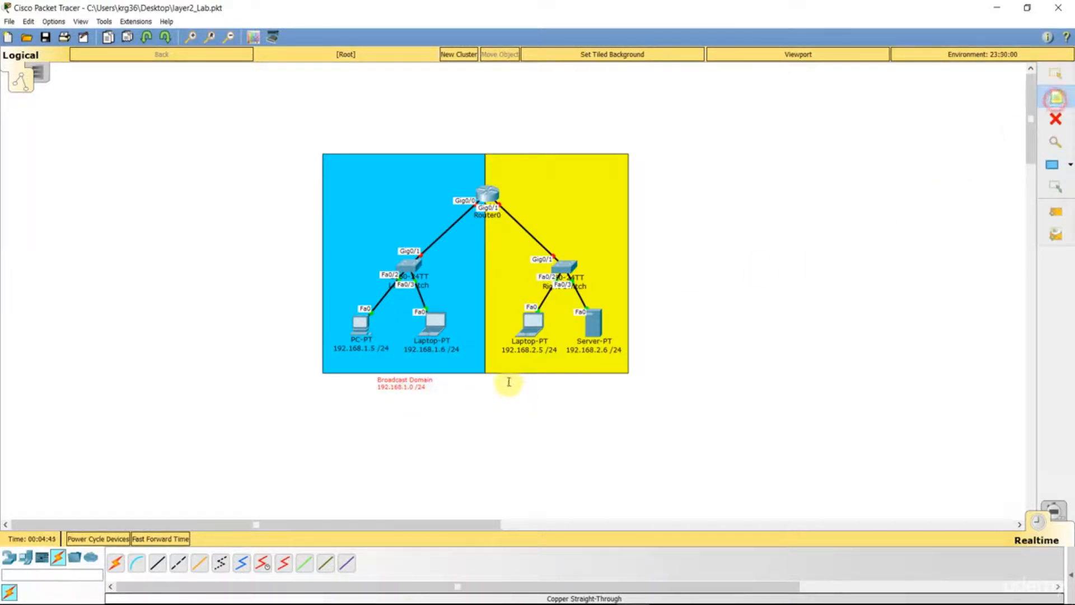
click(1056, 73)
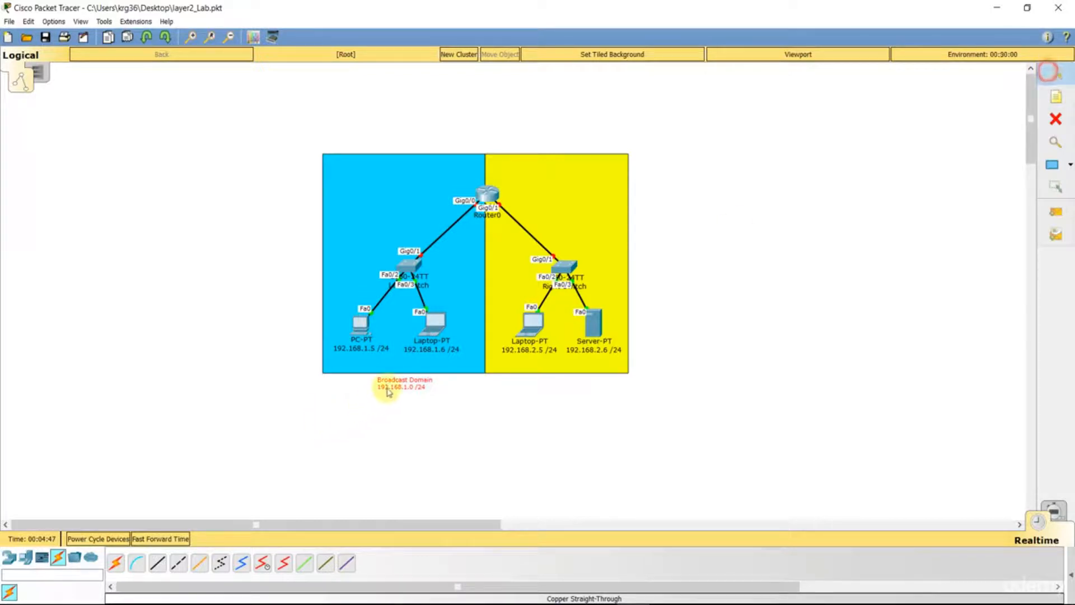
key(ctrl+c)
key(ctrl+v)
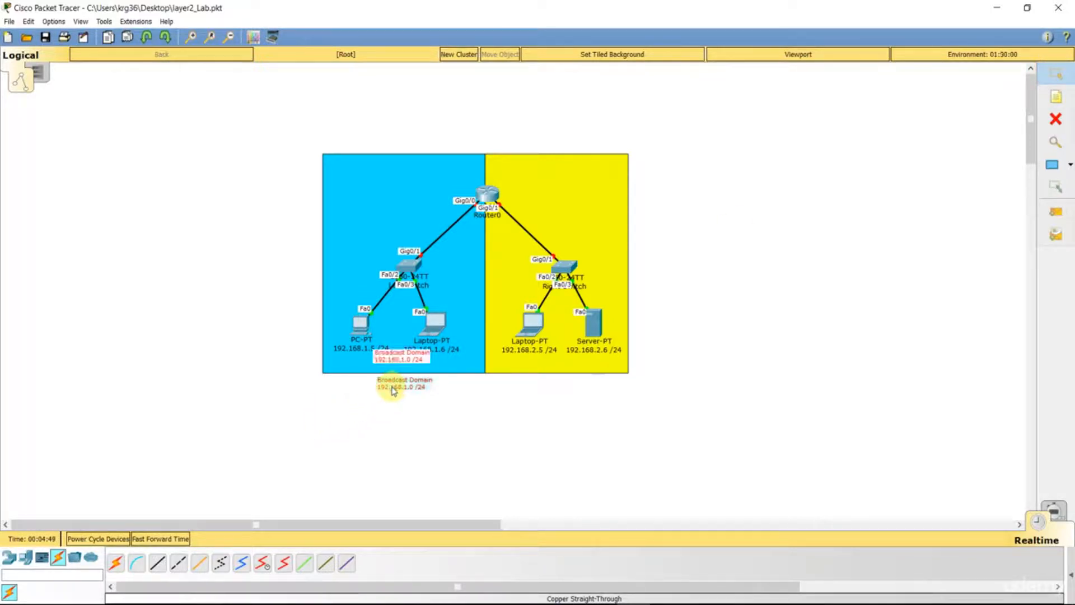
drag(406, 357, 554, 393)
double_click(557, 385)
click(555, 392)
key(BackSpace)
click(569, 404)
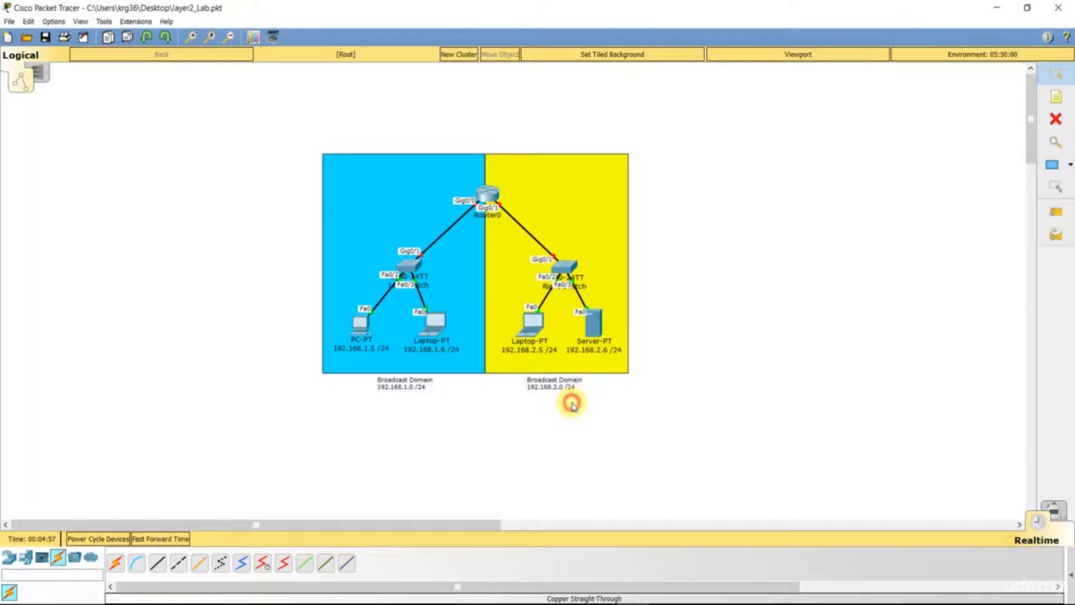
Move the two-subnet router lab to the left and place the green layer 2 lab beside it on its right
drag(223, 105, 338, 376)
click(434, 364)
scroll(434, 364, down, 5)
drag(251, 331, 752, 564)
drag(486, 381, 643, 202)
scroll(625, 187, up, 4)
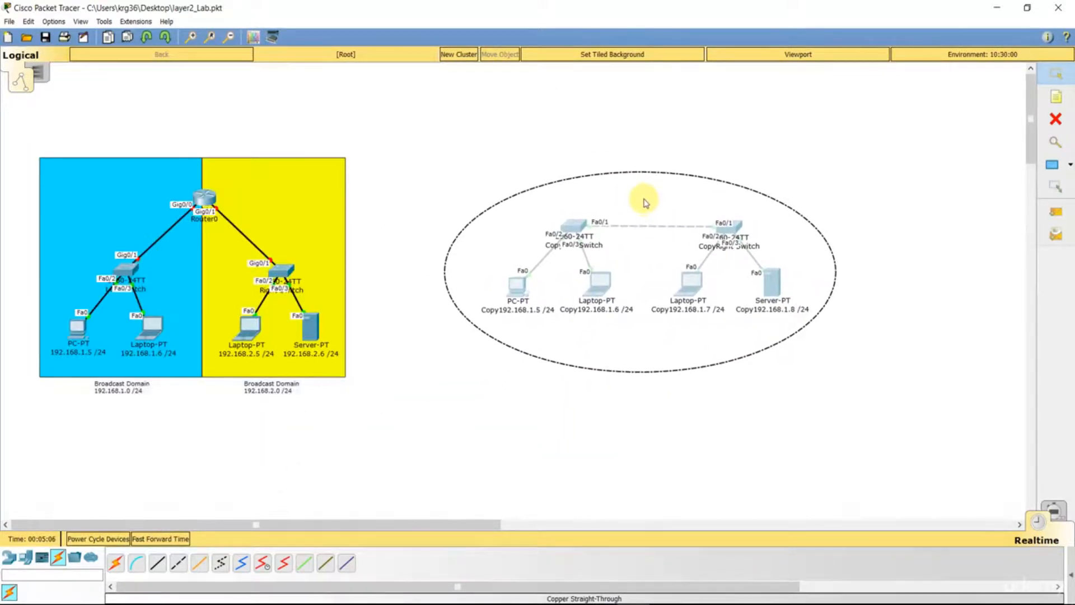
click(934, 137)
Add a note reading "Layer 3 Network => LAN", centred above the blue and yellow areas
click(1056, 97)
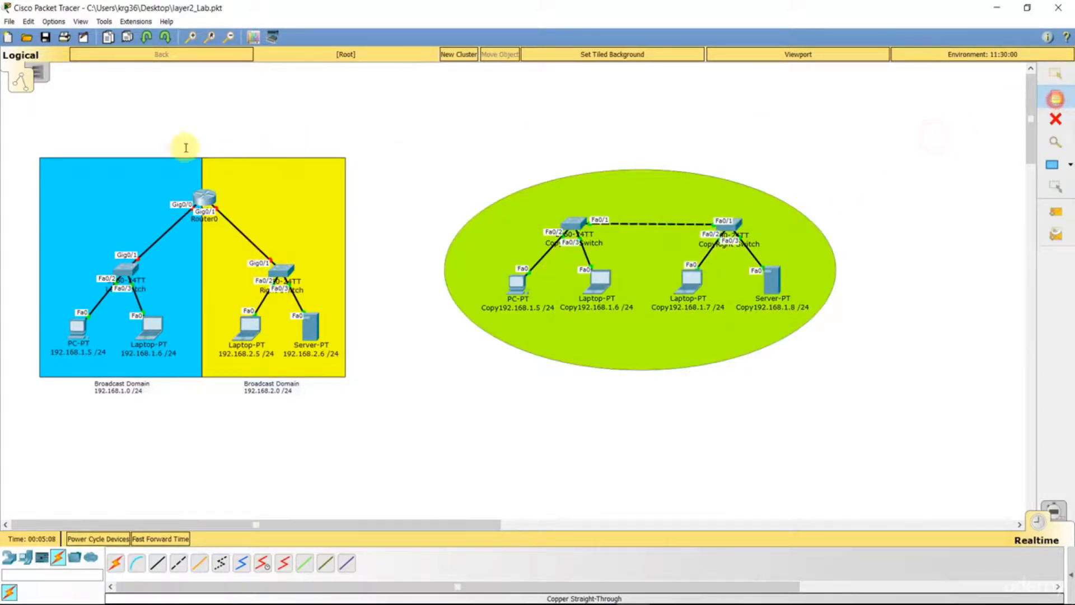
click(109, 138)
text(Layer 3 Network => LA)
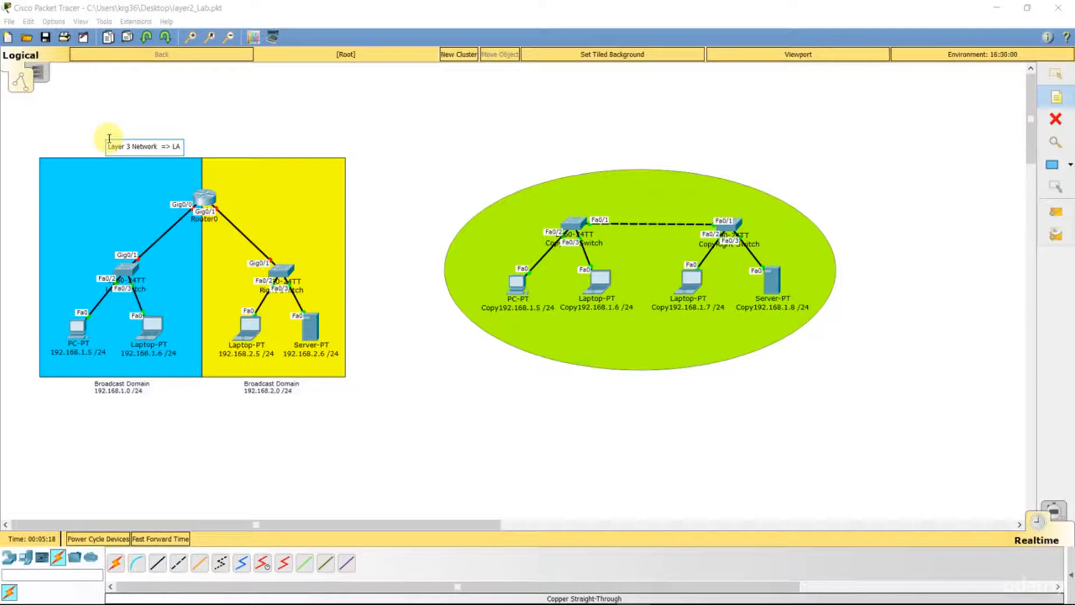
text(N)
click(203, 134)
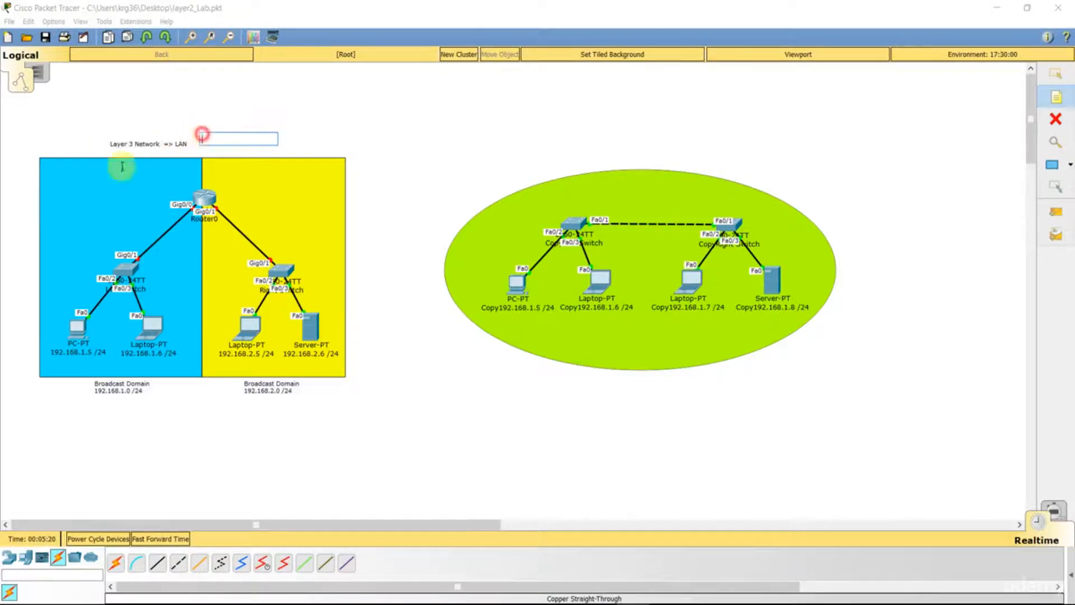
click(1055, 73)
drag(135, 143, 186, 144)
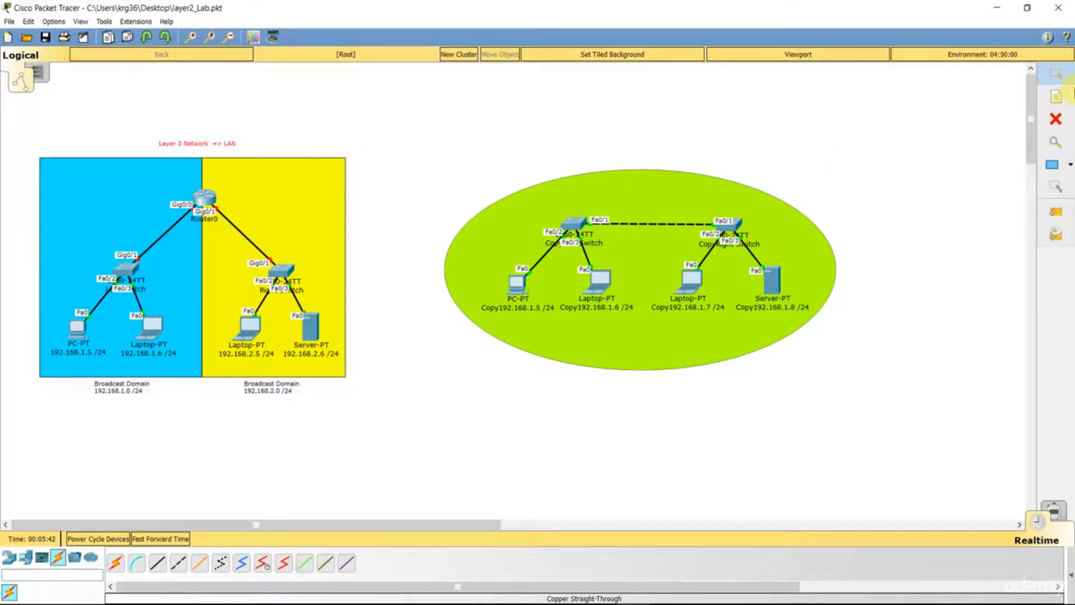
Add a note reading "Layer 2 Network => LAN" above the green ellipse
click(1055, 98)
click(599, 152)
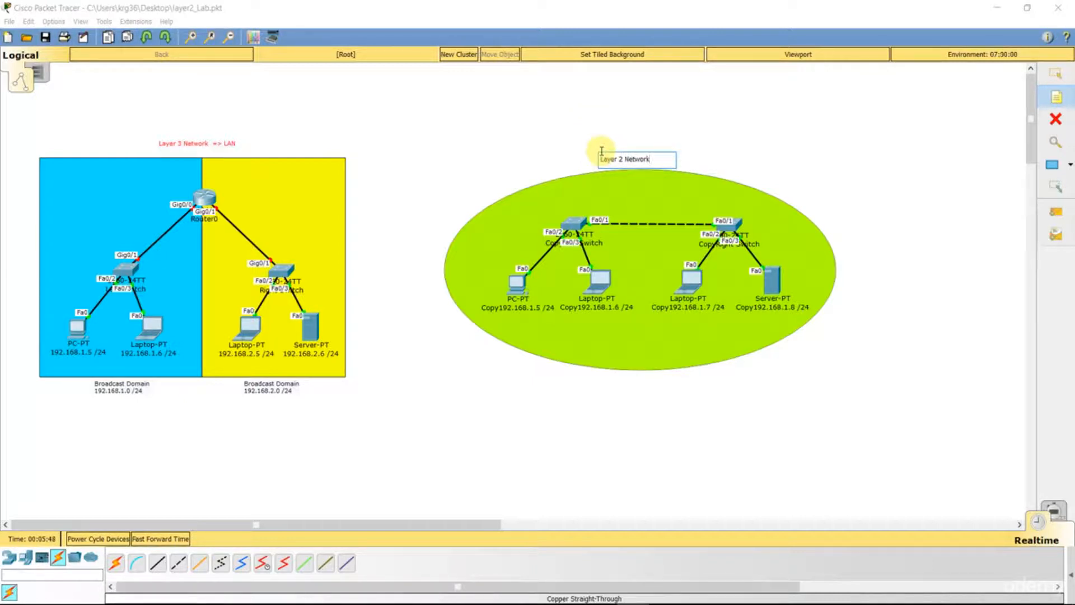
text(Layer 2 Network => LAN)
click(1056, 74)
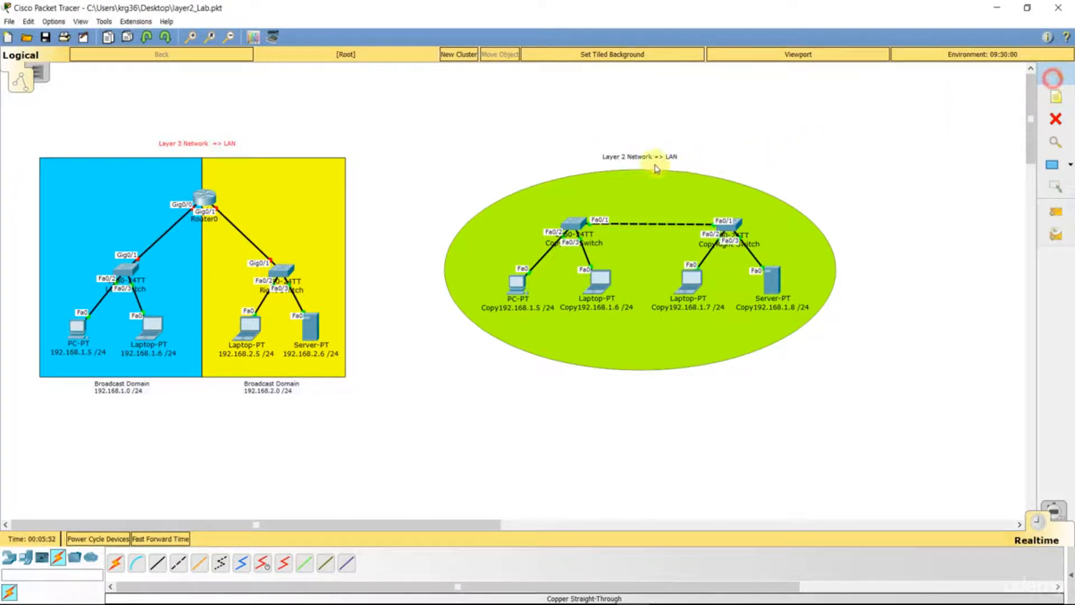
Add a note reading "Single Broadcast Domain - 192.168.1.0 /24", centred beneath the green ellipse
click(1056, 97)
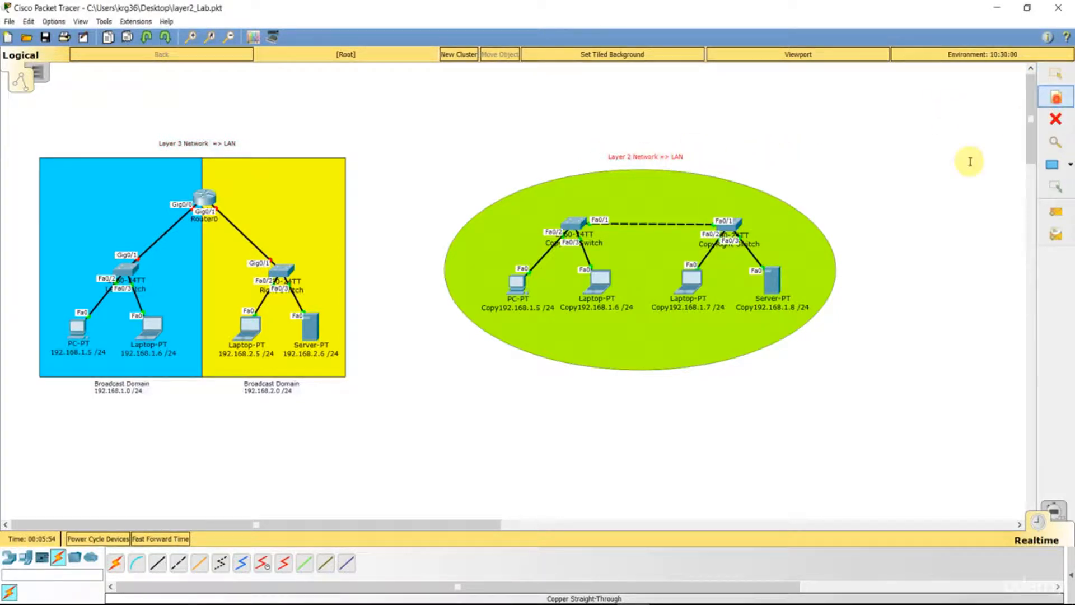
click(594, 384)
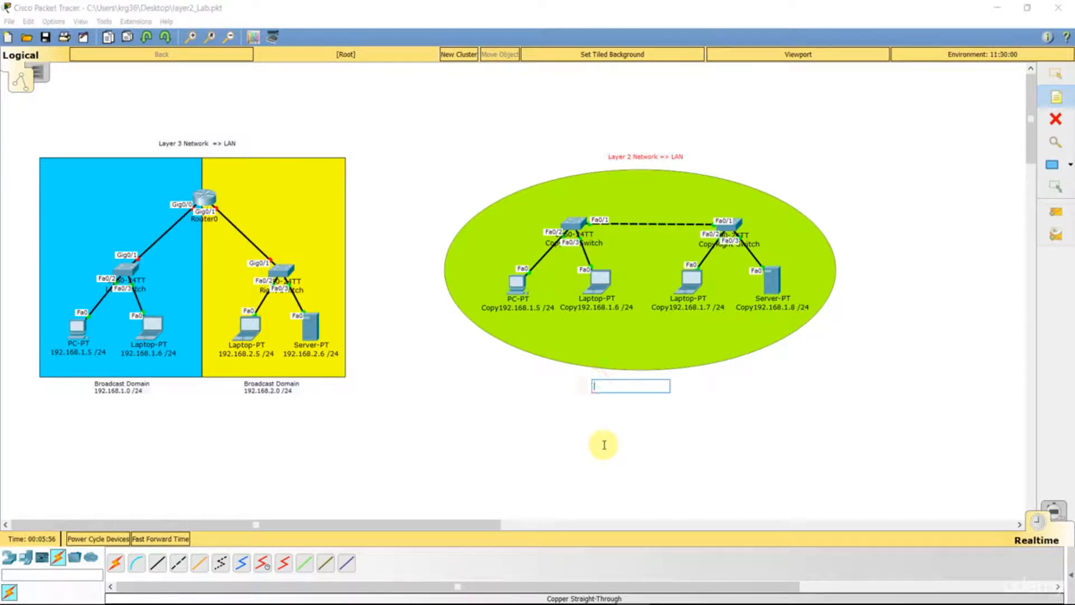
text(Single B)
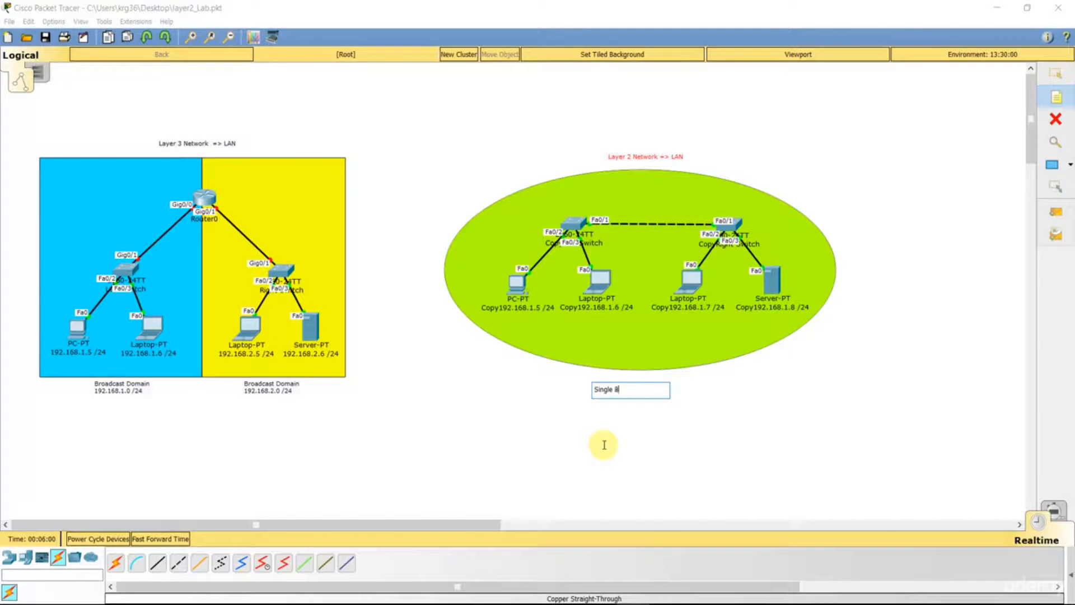
text(roadcast Domain)
key(Return)
text(- 192.168.1.0 /24)
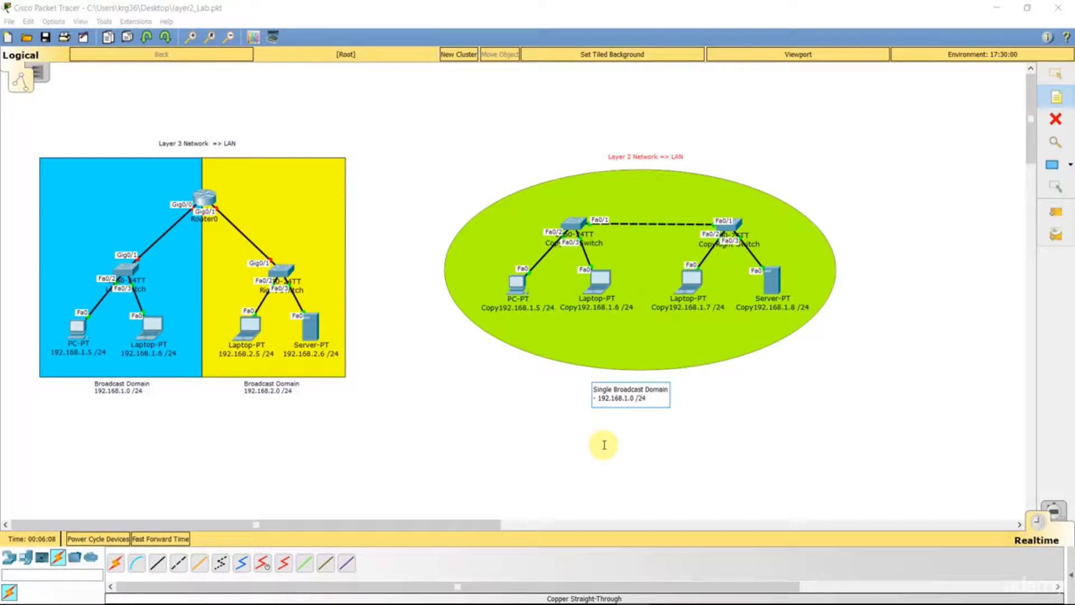
click(1056, 72)
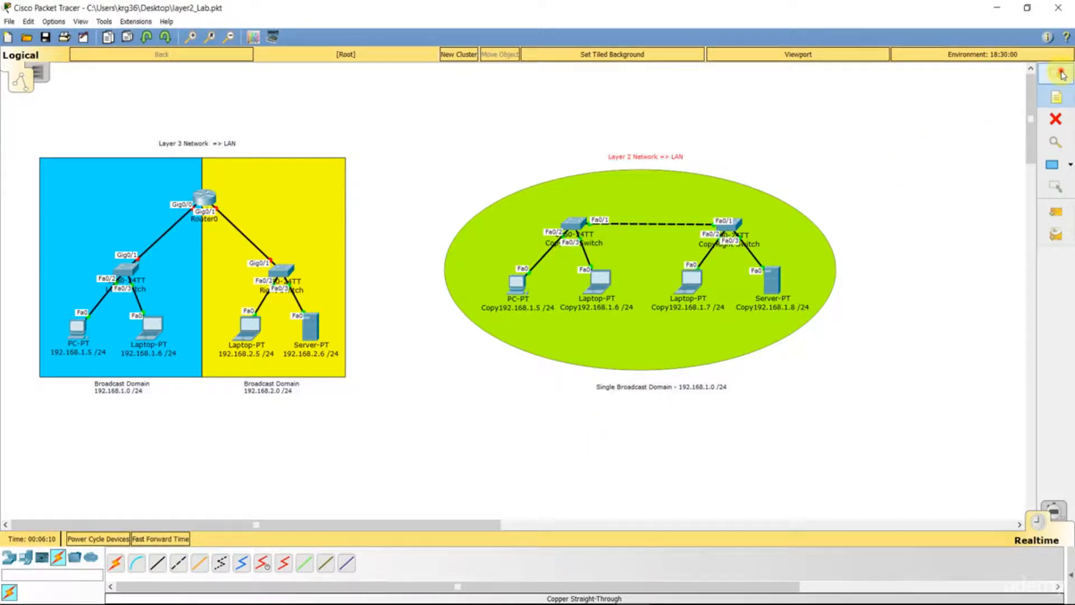
click(702, 390)
drag(701, 391, 692, 392)
click(678, 408)
click(475, 522)
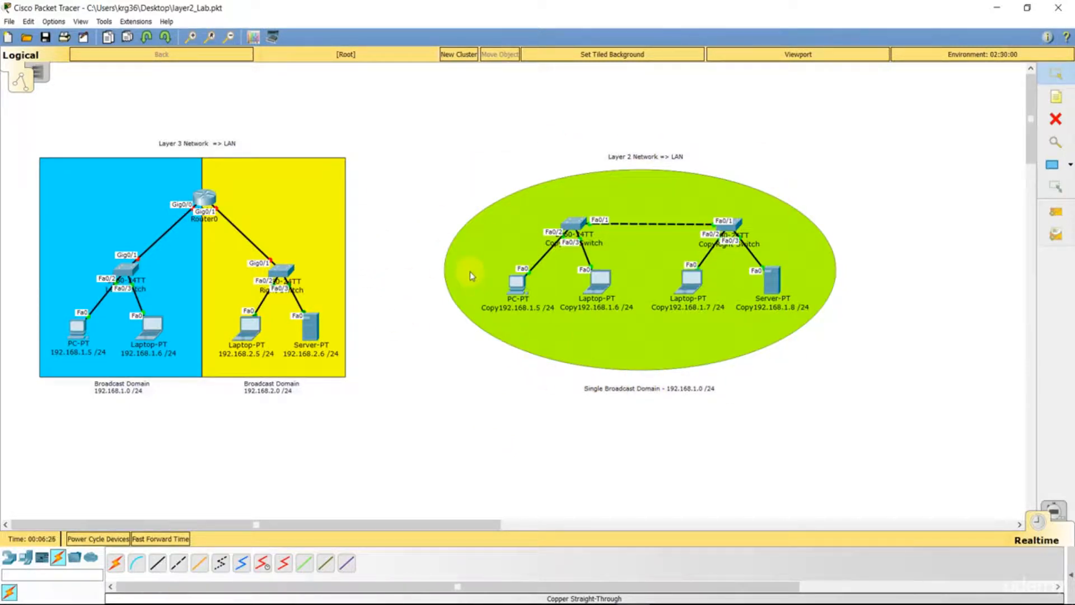
Duplicate the layer 2 lab's devices and notes and place the copy beneath the original lab
drag(434, 106, 870, 419)
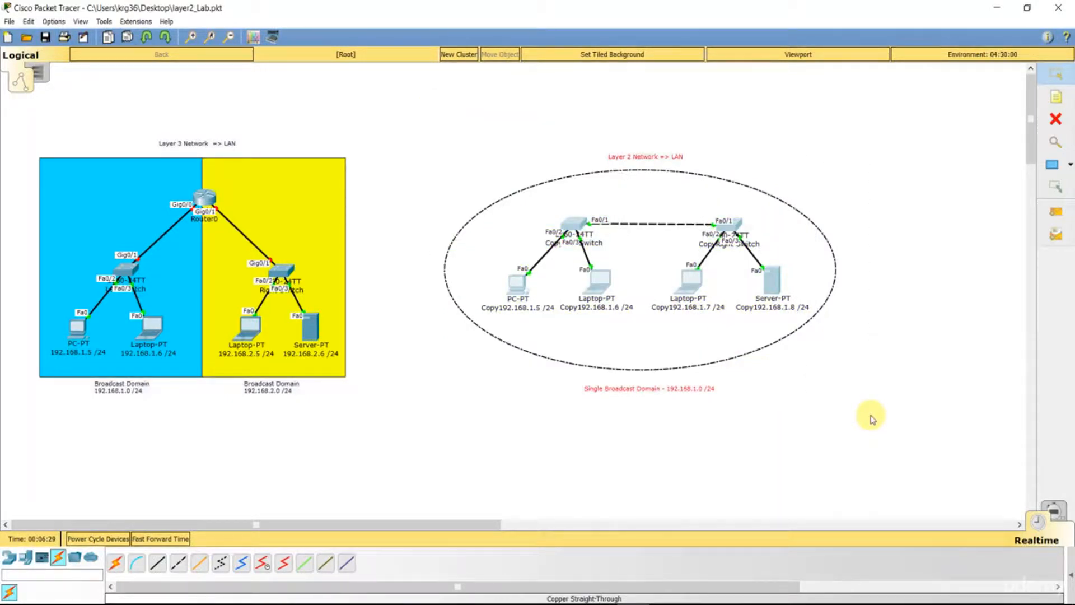
key(ctrl+c)
key(ctrl+v)
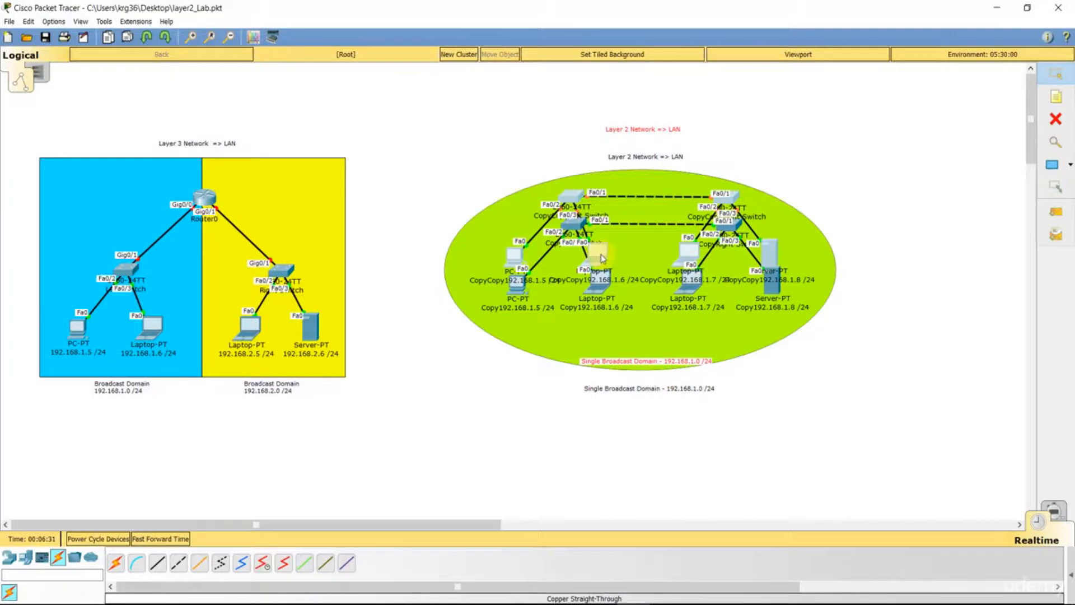
drag(603, 338, 605, 510)
scroll(615, 476, down, 3)
drag(599, 311, 603, 383)
scroll(833, 423, up, 3)
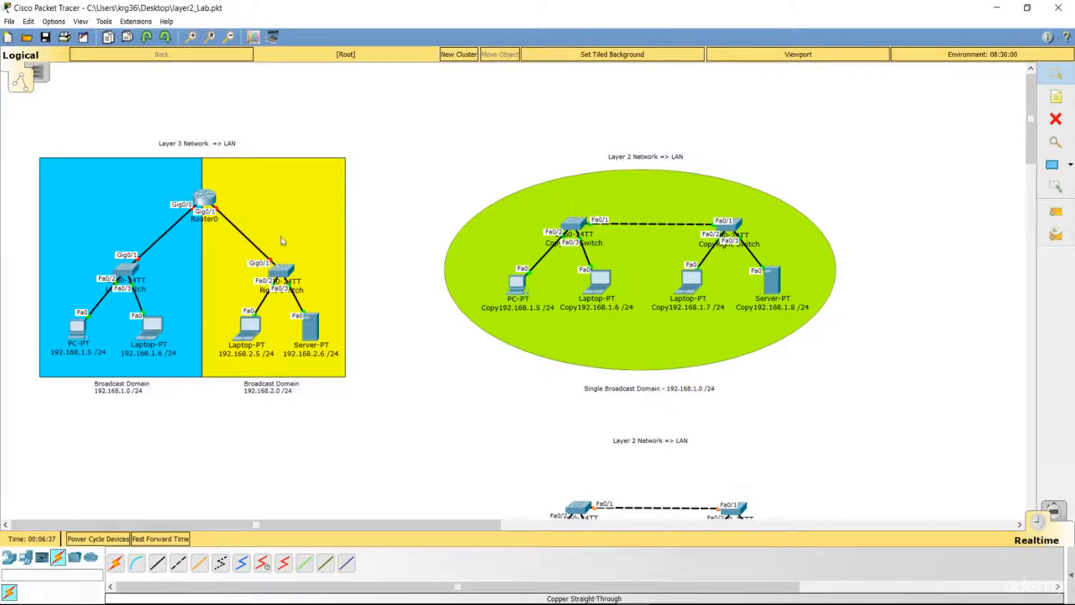
Undo the pasting of the duplicate layer 2 lab
scroll(480, 389, down, 3)
click(481, 247)
key(ctrl+z)
scroll(507, 373, up, 3)
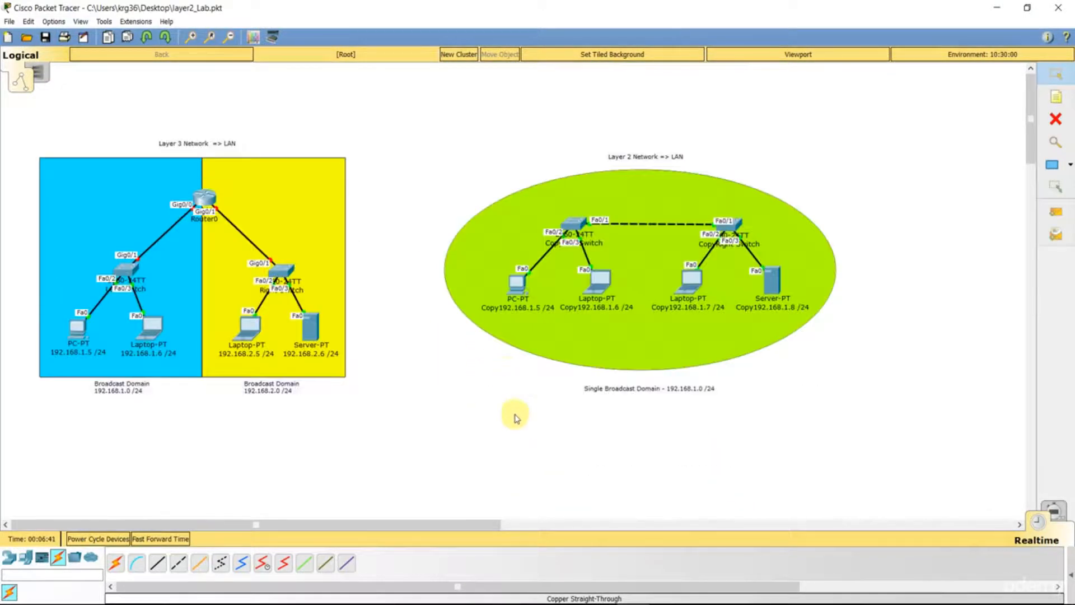
Move both labs with their areas and notes together slightly right and down, centring them in the workspace
drag(483, 525, 412, 521)
drag(24, 106, 885, 394)
drag(600, 282, 698, 304)
click(549, 418)
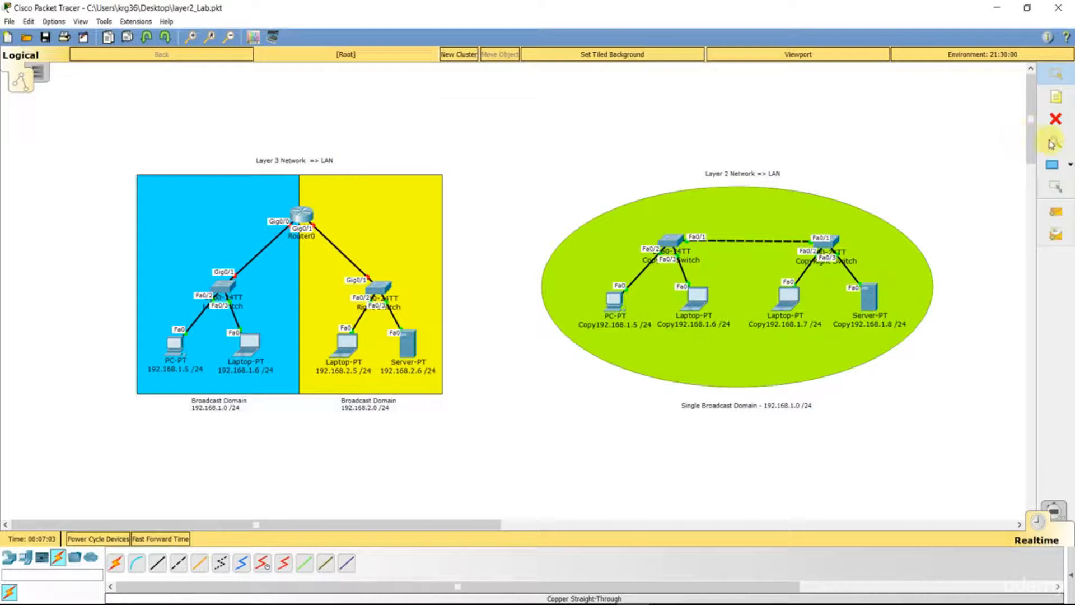
Add a note above and between the two labs reading "Switches => OUT OF BOX BY DEFAULT WILL WORK"
click(1056, 97)
click(407, 83)
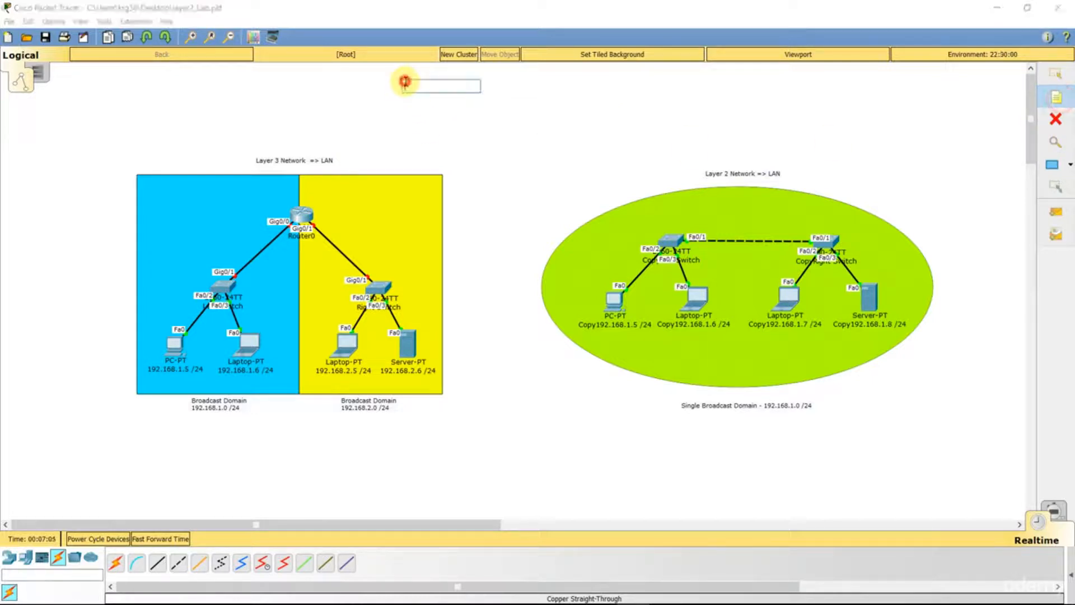
text(Switches)
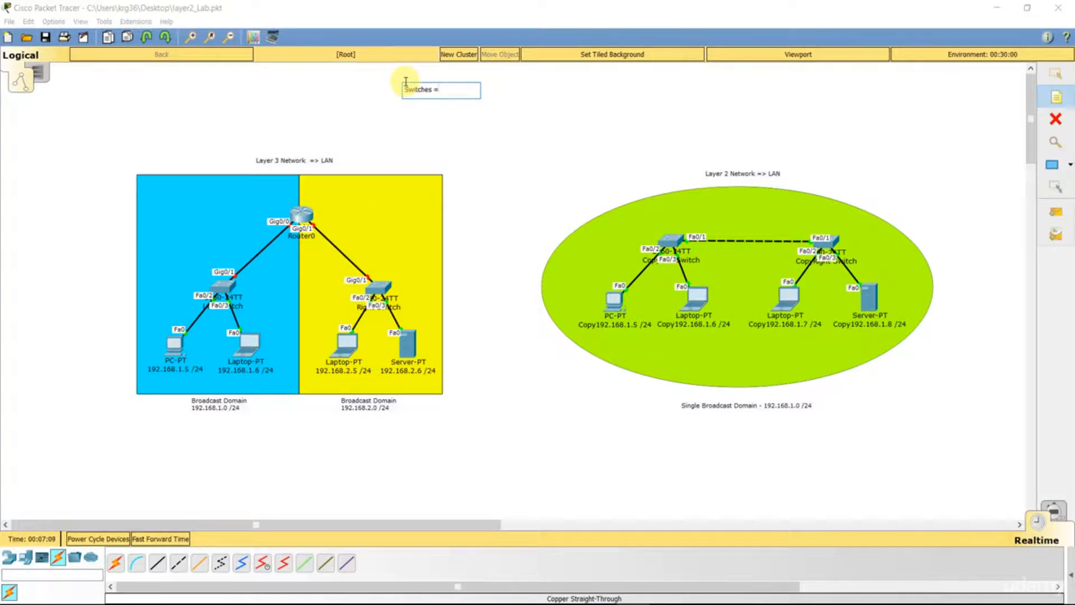
text( => OUT OF BOD)
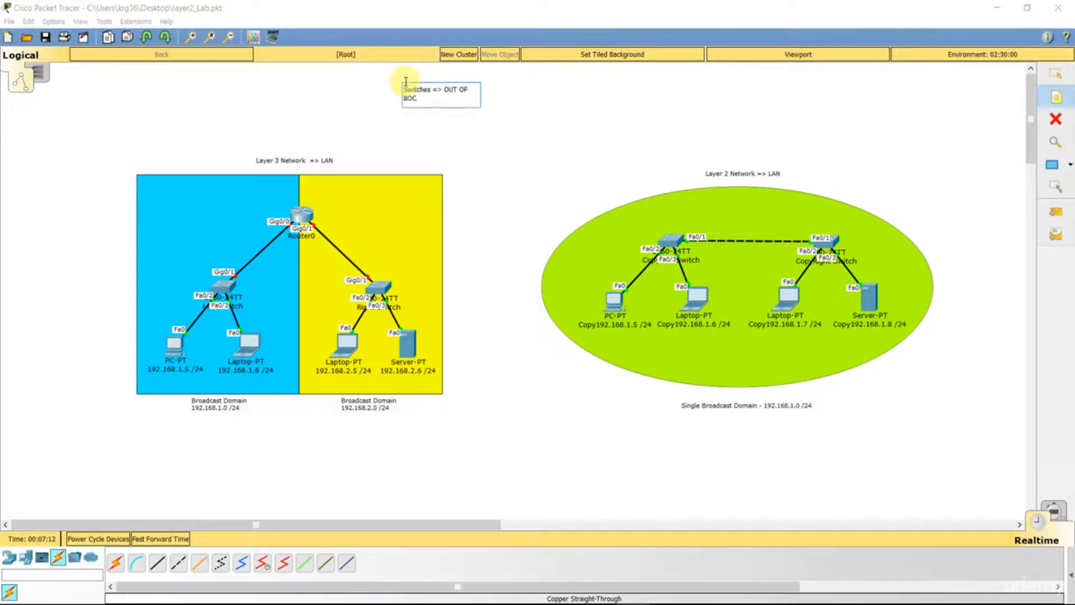
text( BY DEFAULT WILL WORK)
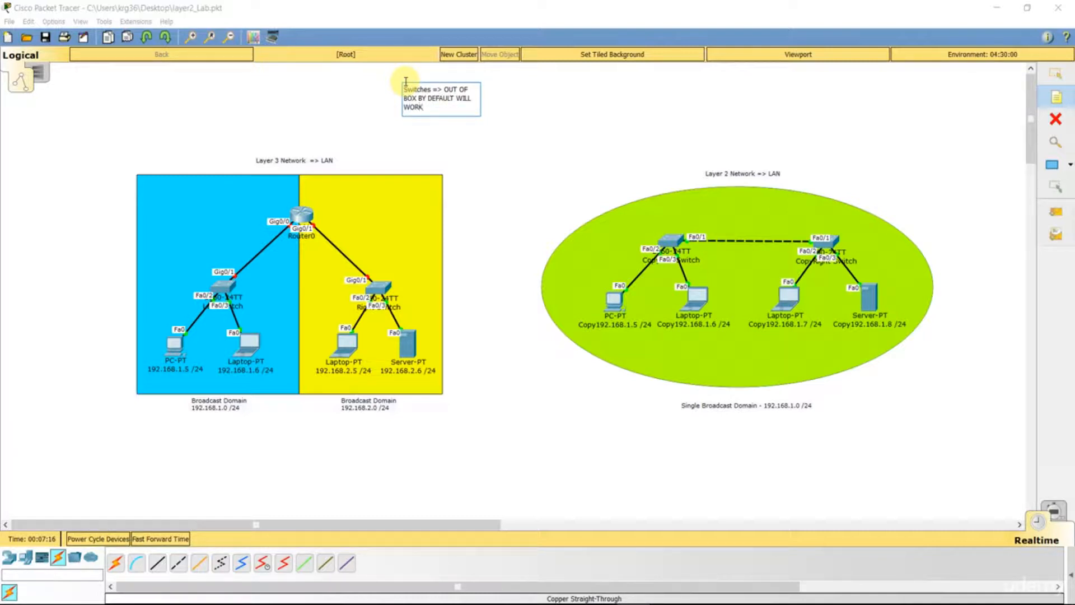
Add a separate paragraph to the note reading "ROUTERS => OUT OF BOX WILL NOT WORK BY DEFAULT - ALL INTERFACES BY DEFAULT ARE TURNED OFF ON A CISCO ROUTER"
key(Return)
key(Return)
text(ROUTERS)
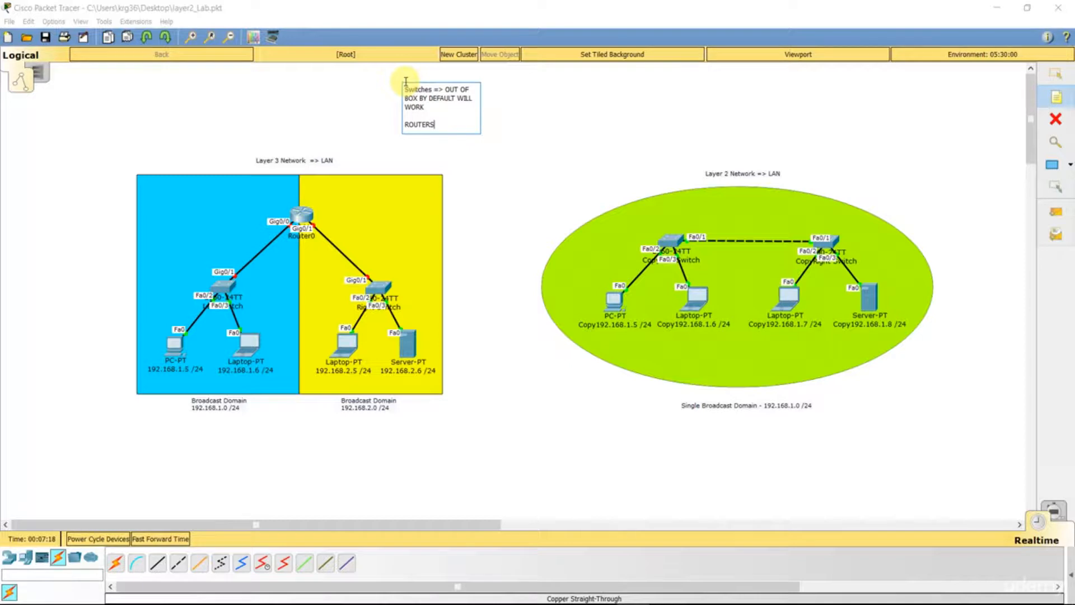
text( => OUT OF BOX W)
key(BackSpace)
key(BackSpace)
key(BackSpace)
text(WILL NOT WORK )
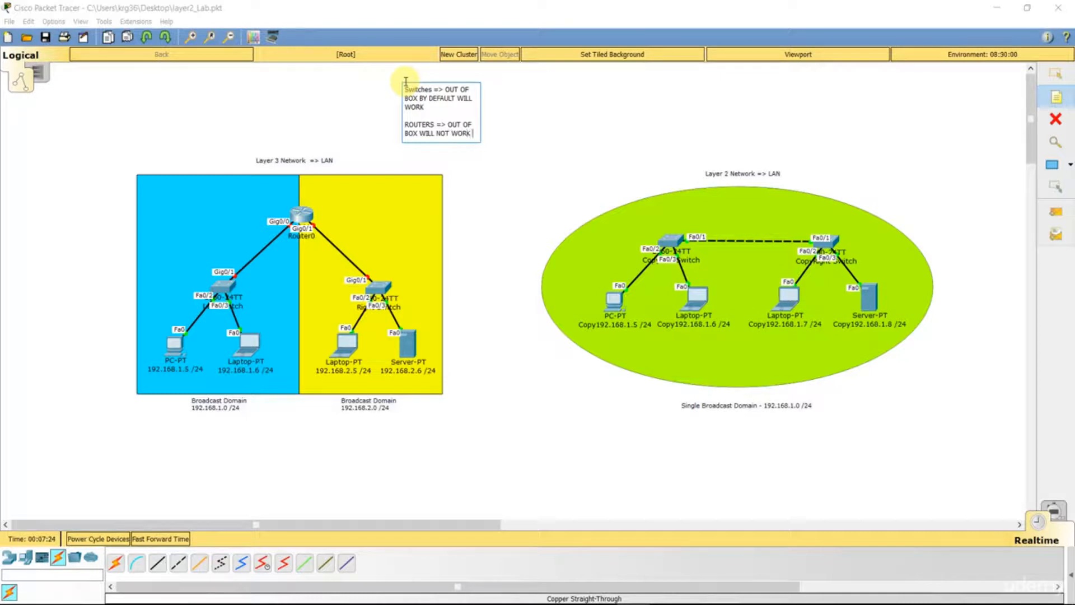
text(BY DEFAULT - ALL INTERFACE)
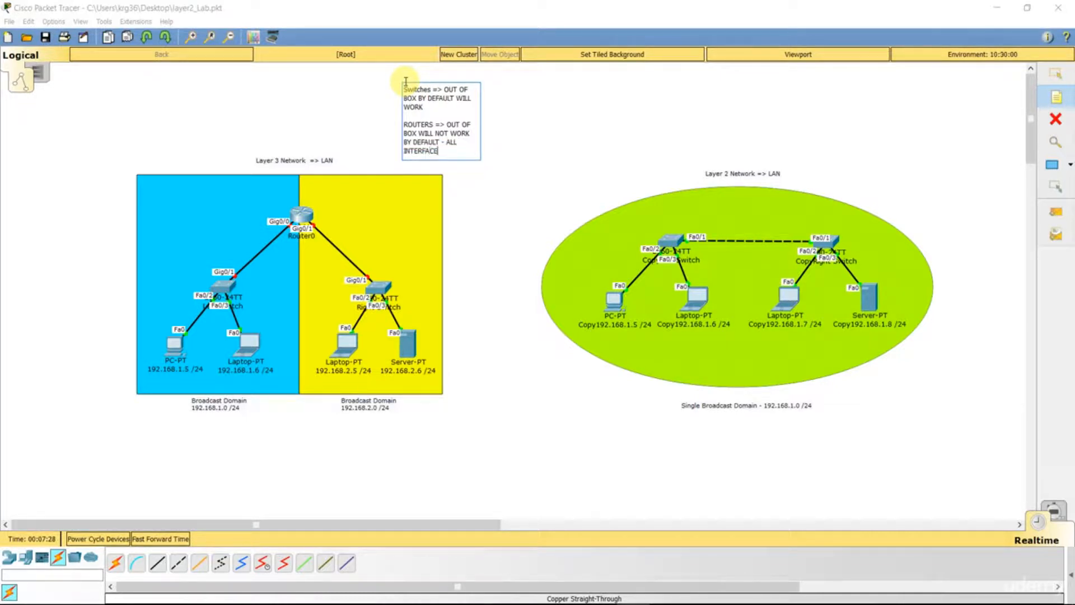
text(S BY DEFAULT ARE TURNED OFF ON)
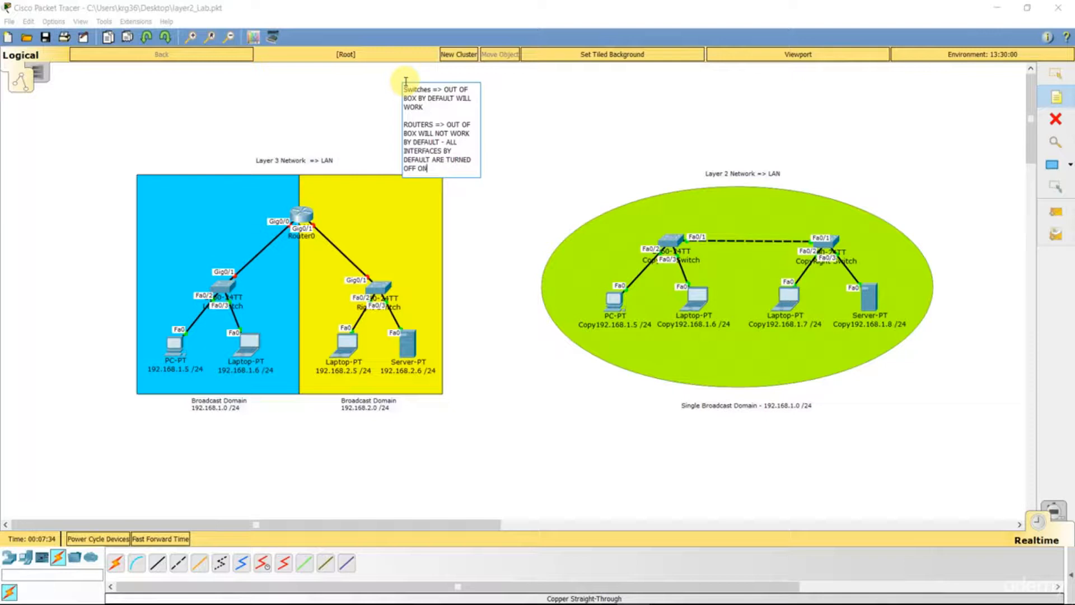
text( A CISCO ROUTER)
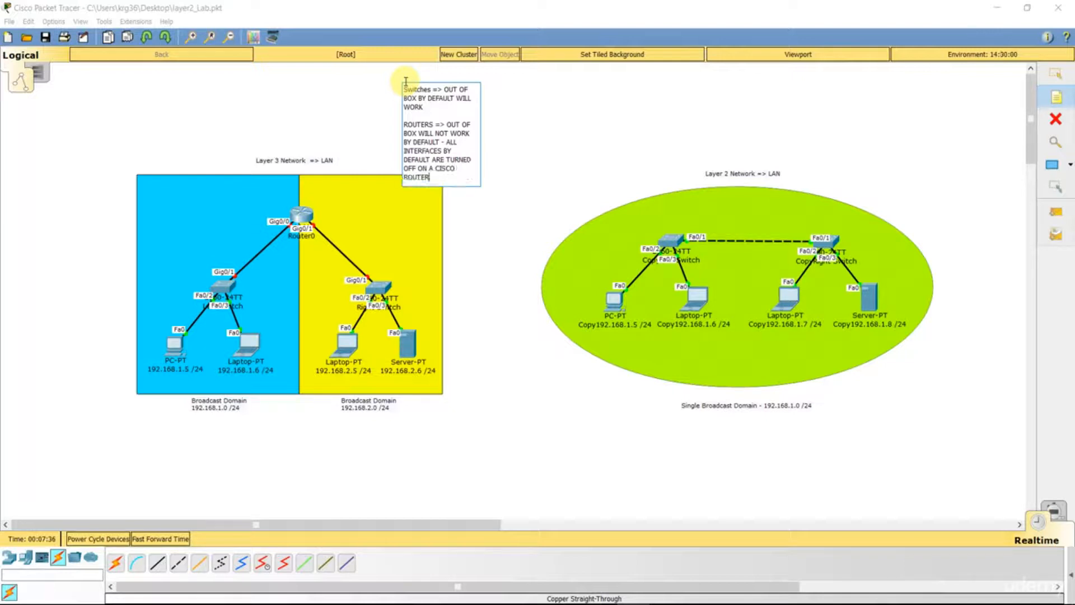
Finish the switches and routers note and reposition it centrally above the two labs, clear of the coloured areas
click(520, 131)
click(1051, 73)
drag(577, 90, 511, 110)
click(510, 153)
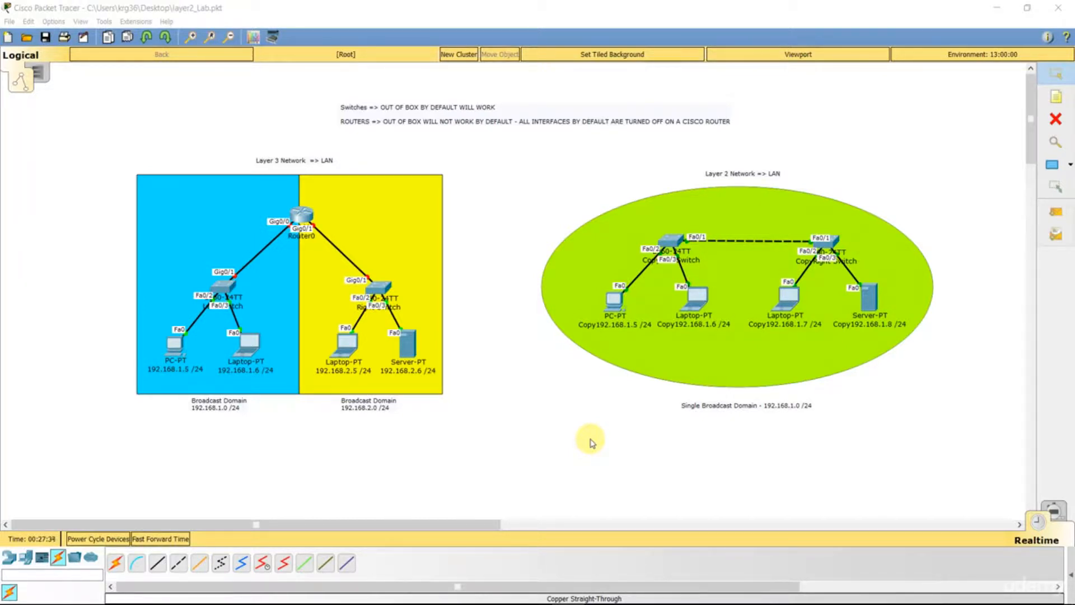
Examine Router0's command-line interface beside the layer 3 lab, and close its device window
click(307, 227)
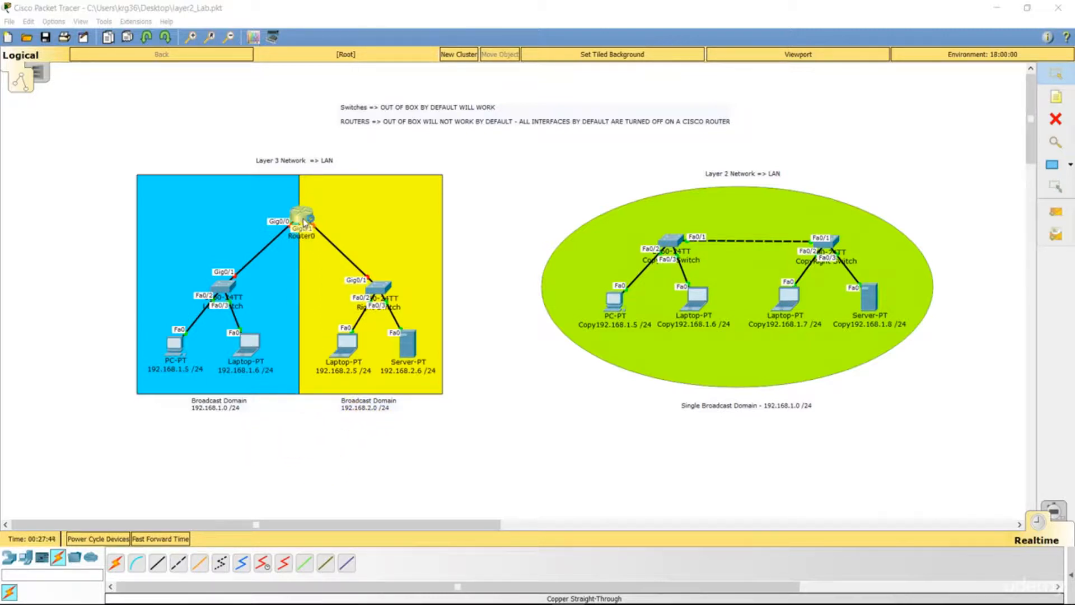
click(303, 223)
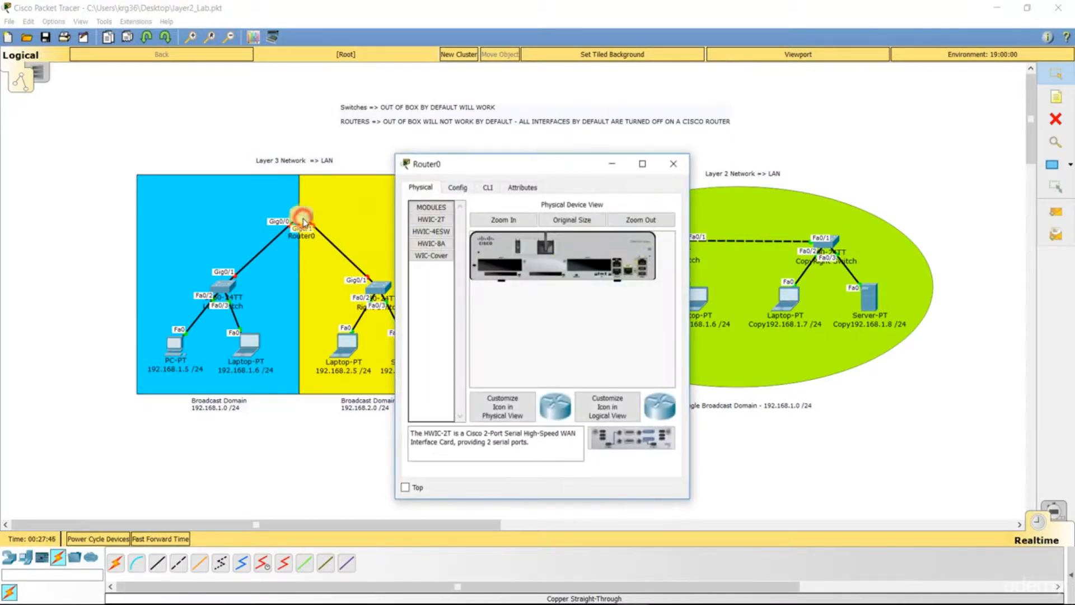
click(488, 188)
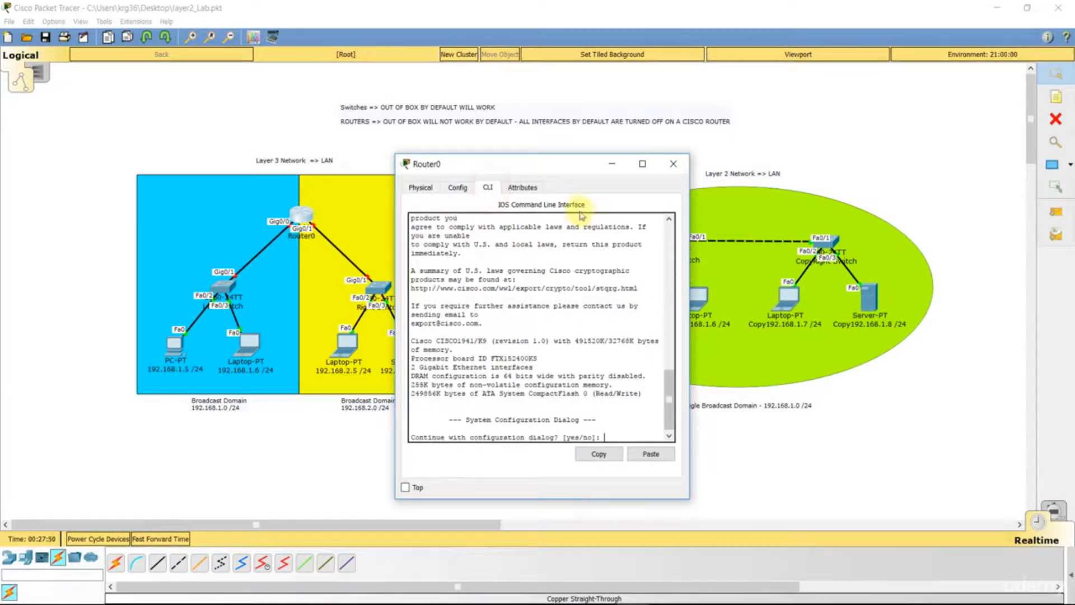
drag(538, 168, 648, 147)
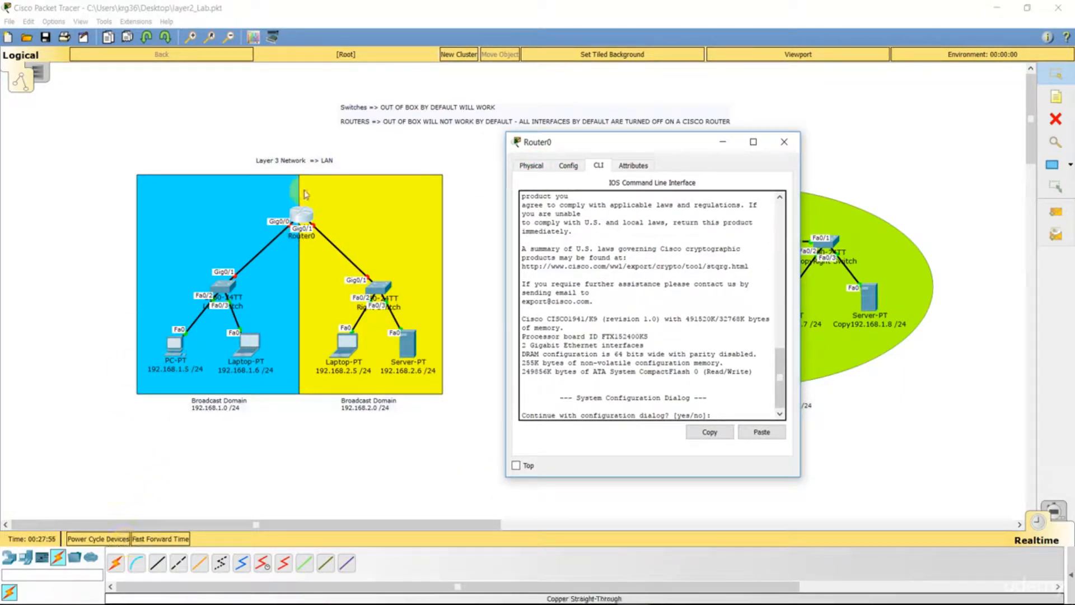
click(784, 141)
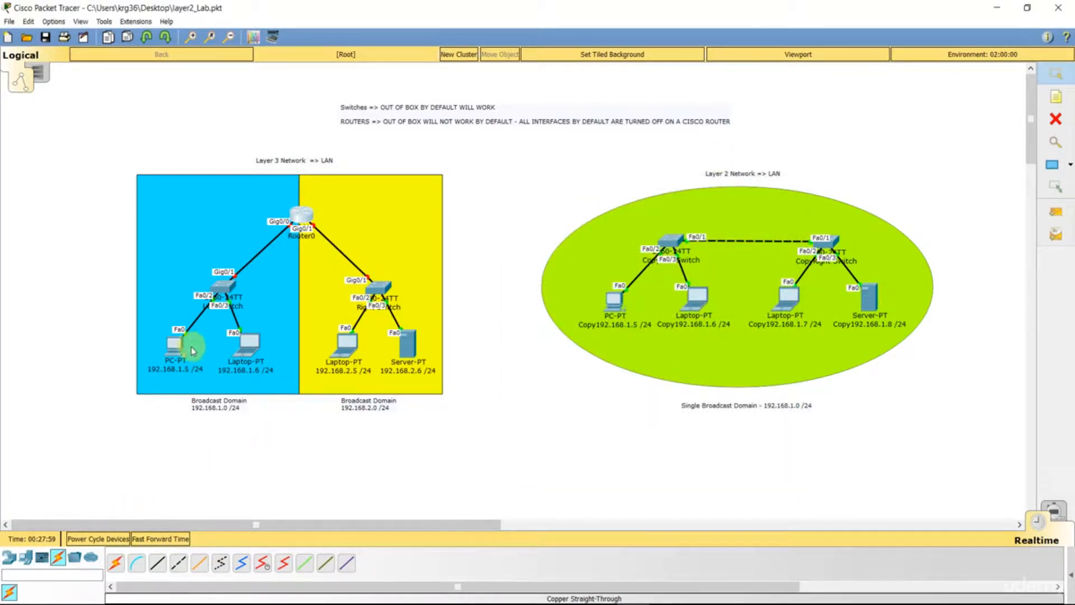
Connect a console cable from the RS 232 port of PC 192.168.1.5 in the layer 3 lab to Router0's Console port
click(136, 564)
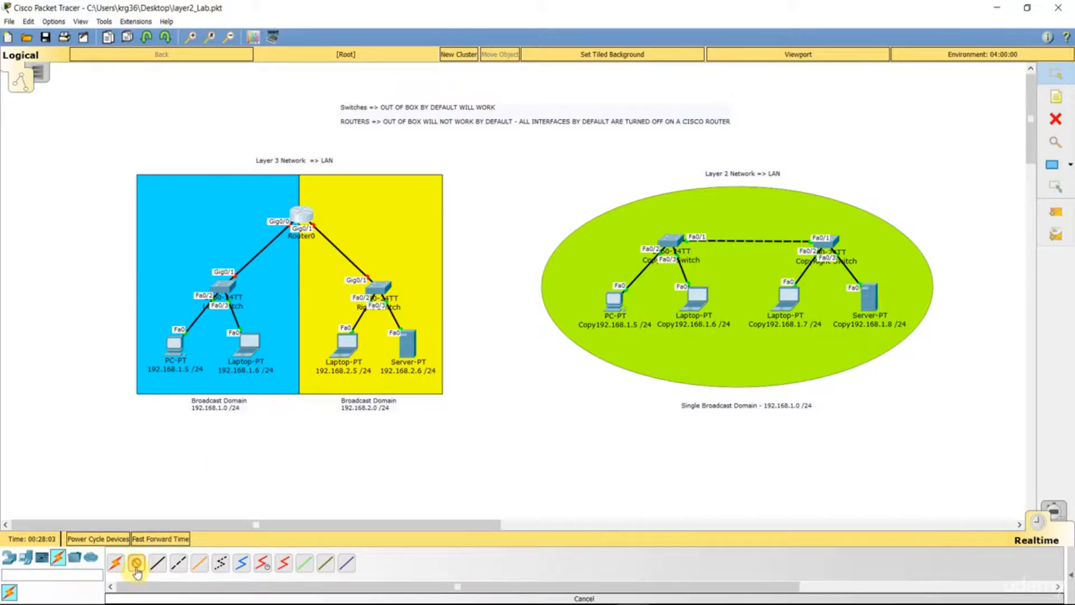
click(164, 351)
click(173, 346)
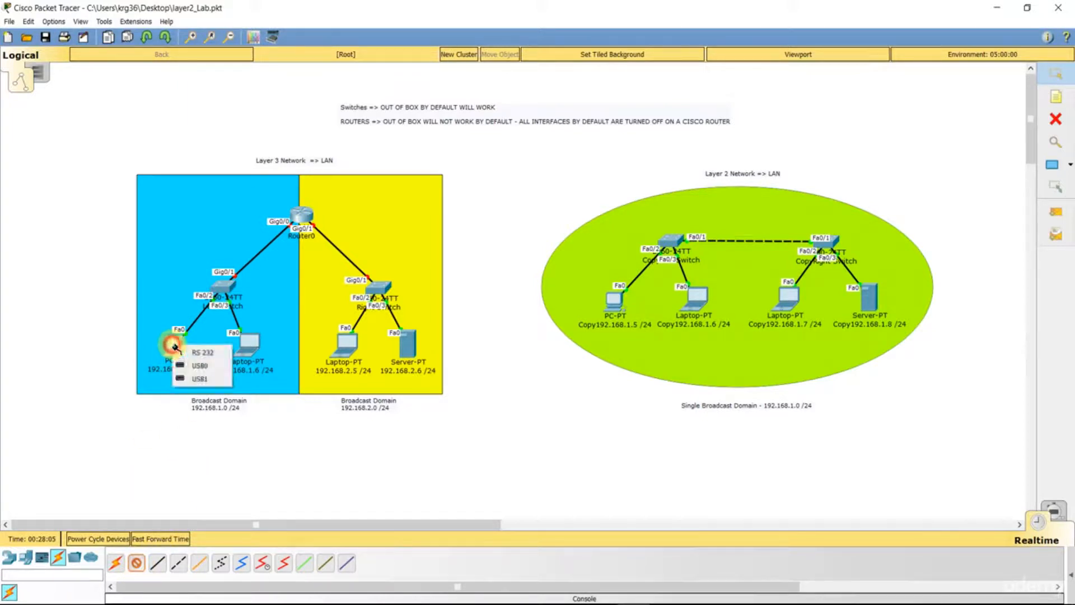
click(205, 353)
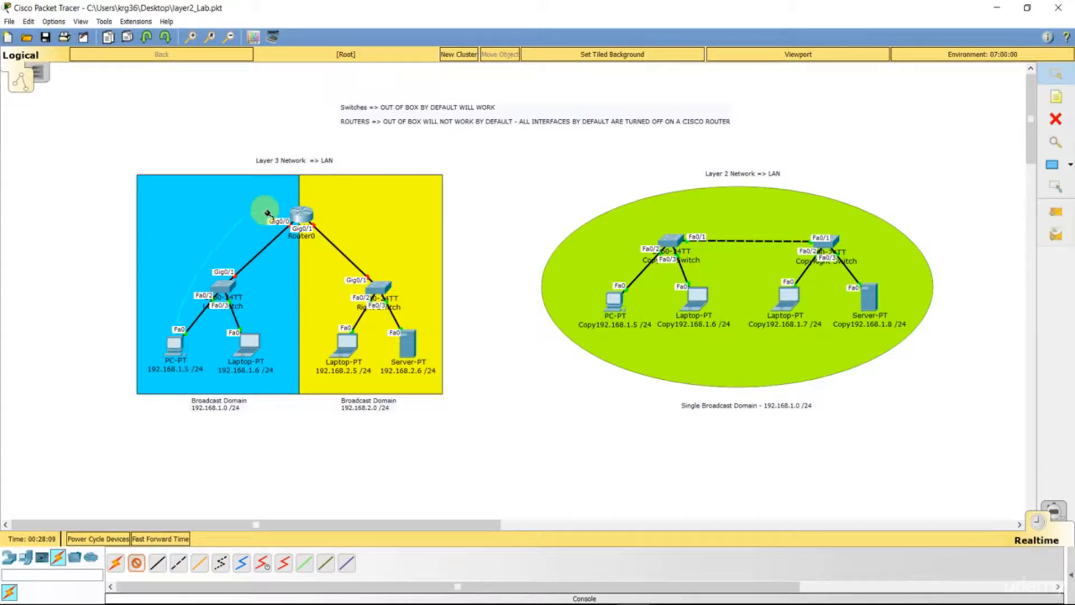
click(300, 214)
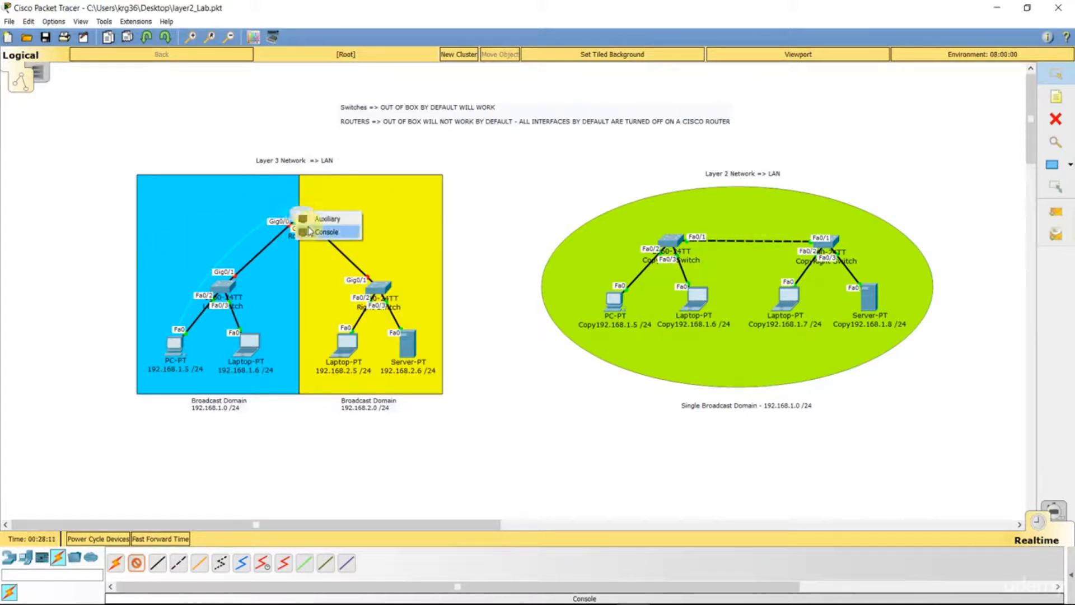
click(325, 232)
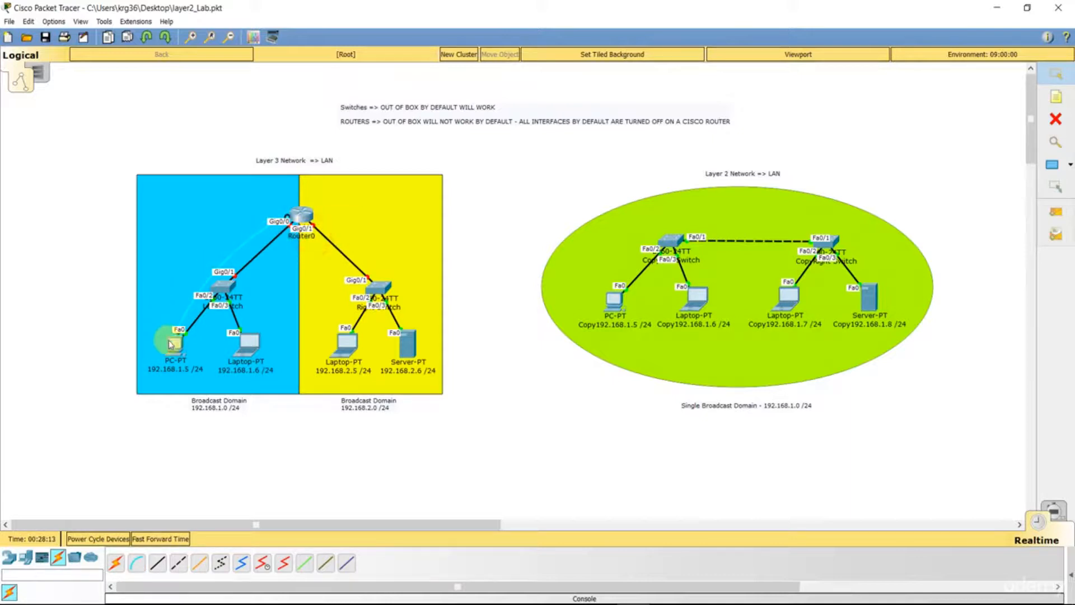
Open the Terminal application's port configuration on PC 192.168.1.5 in the layer 3 lab
click(173, 345)
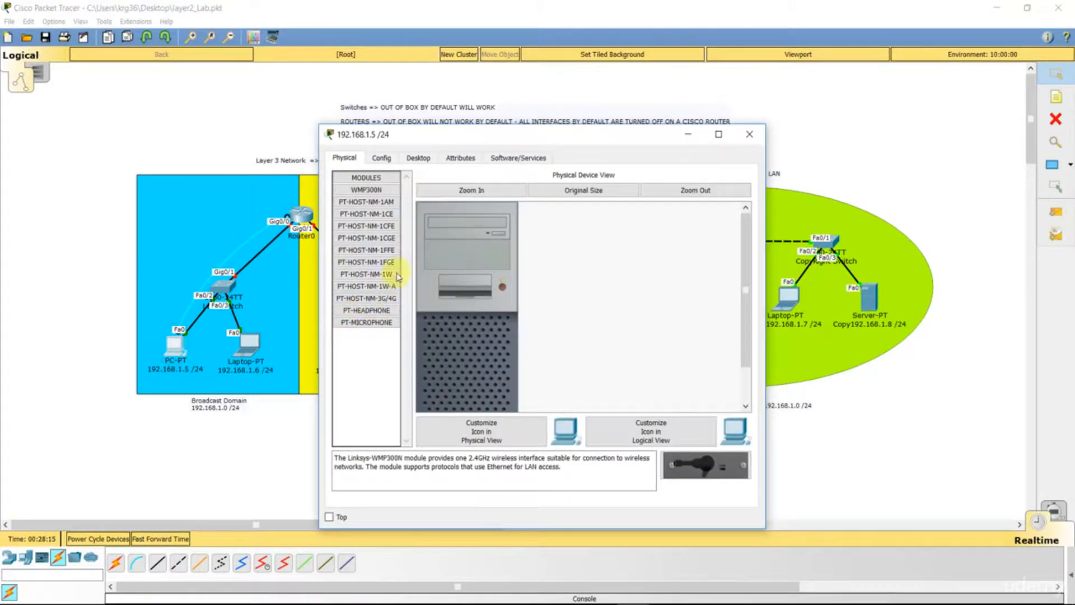
click(420, 157)
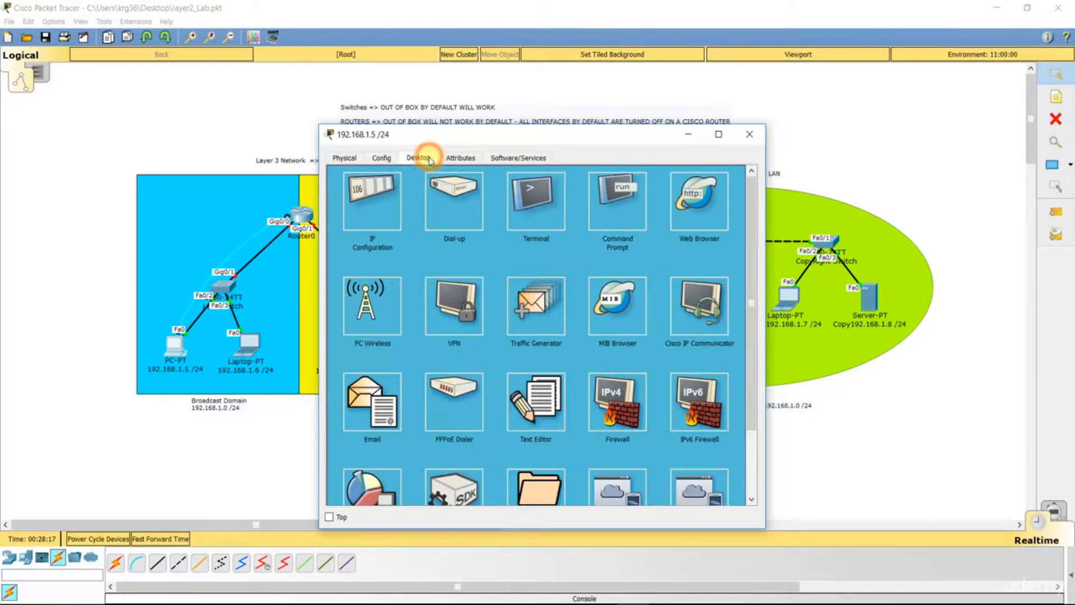
click(537, 200)
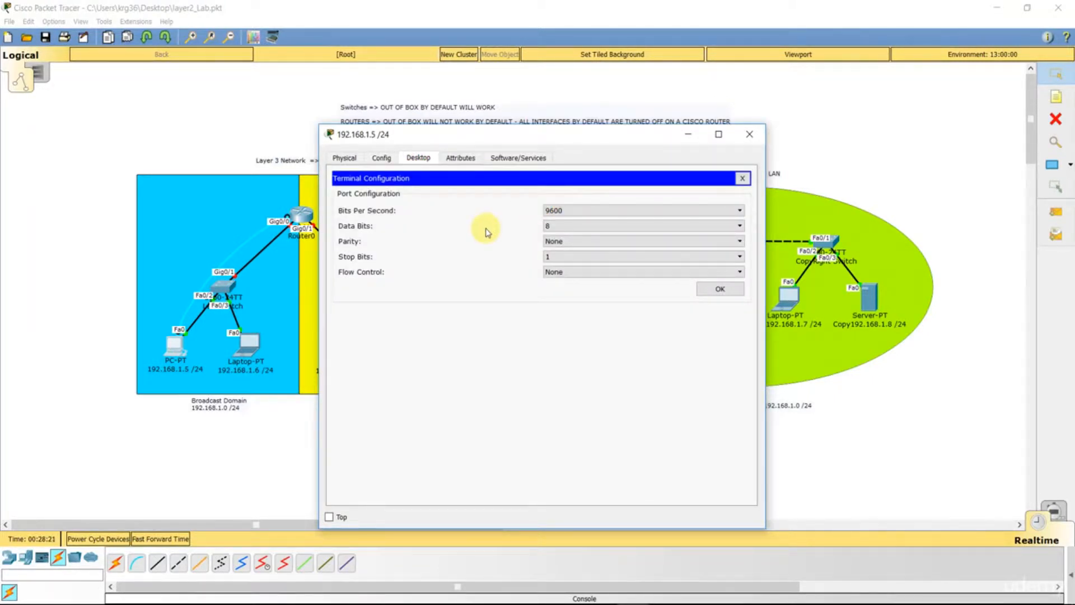
Bring up PuTTY and SecureCRT side by side to examine them as real-world terminal programs, and close both
click(437, 599)
drag(503, 174, 146, 180)
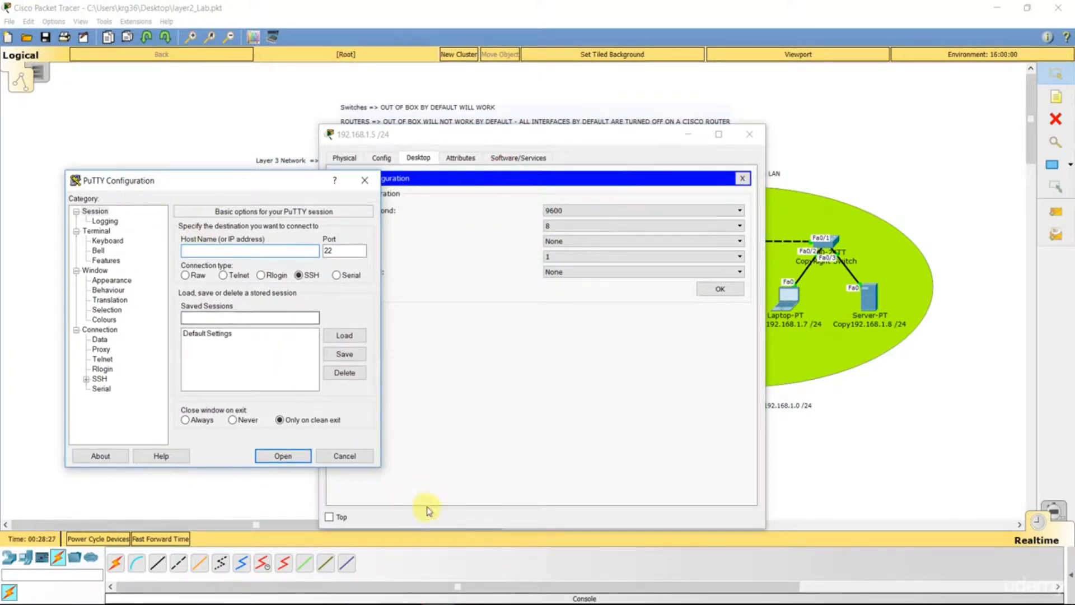
click(439, 255)
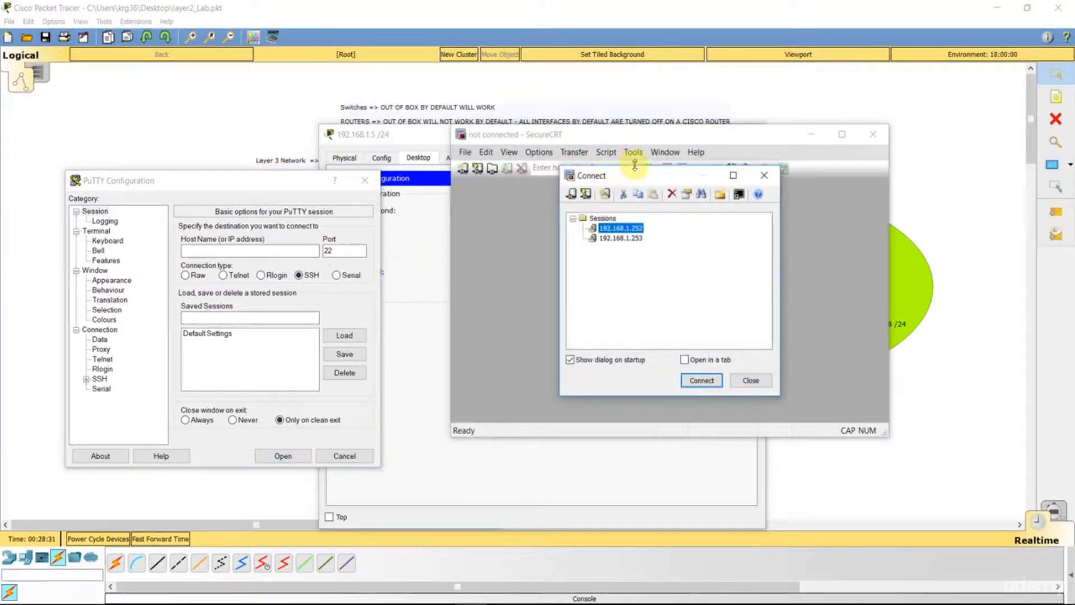
click(749, 383)
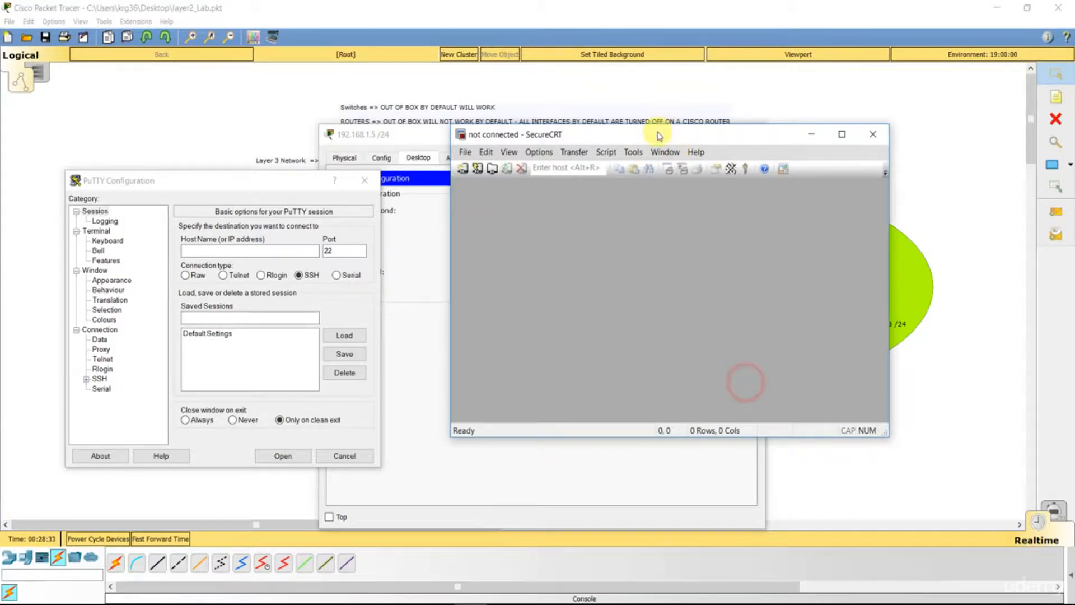
drag(656, 133, 647, 166)
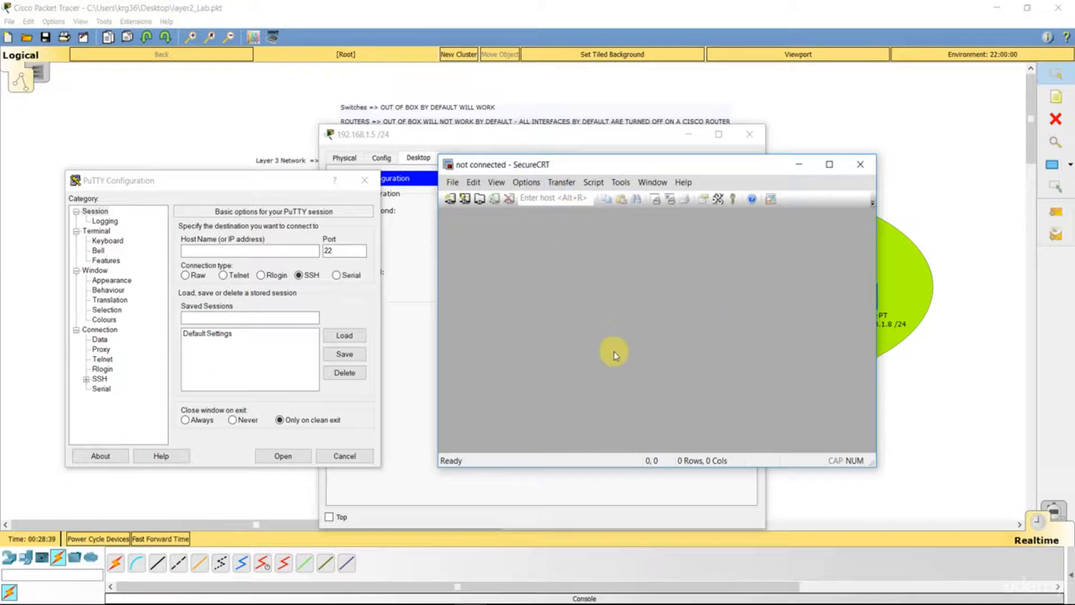
drag(621, 167, 625, 178)
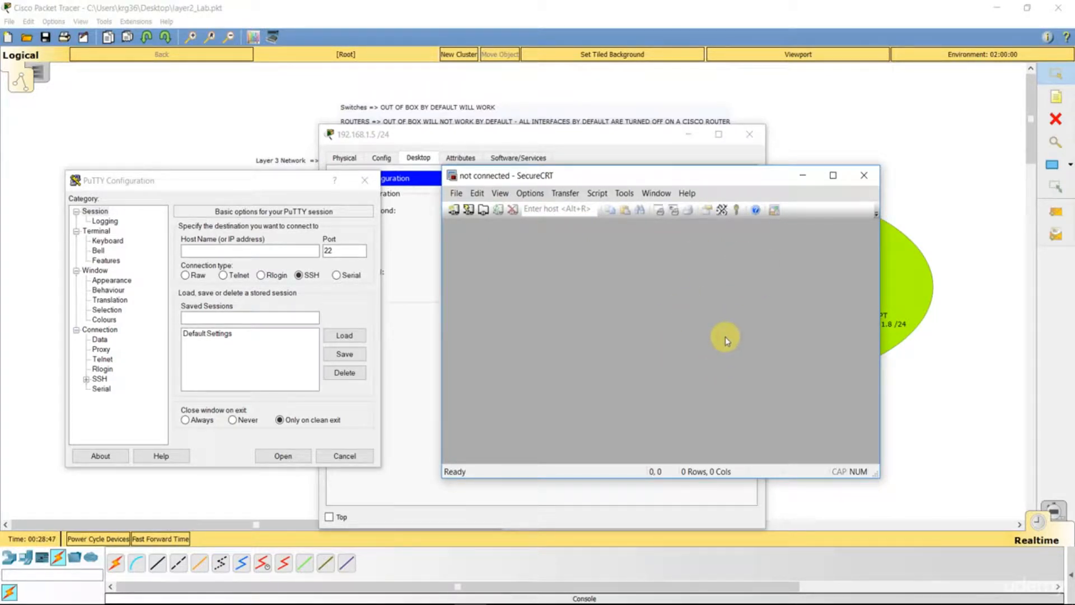
drag(268, 186, 297, 194)
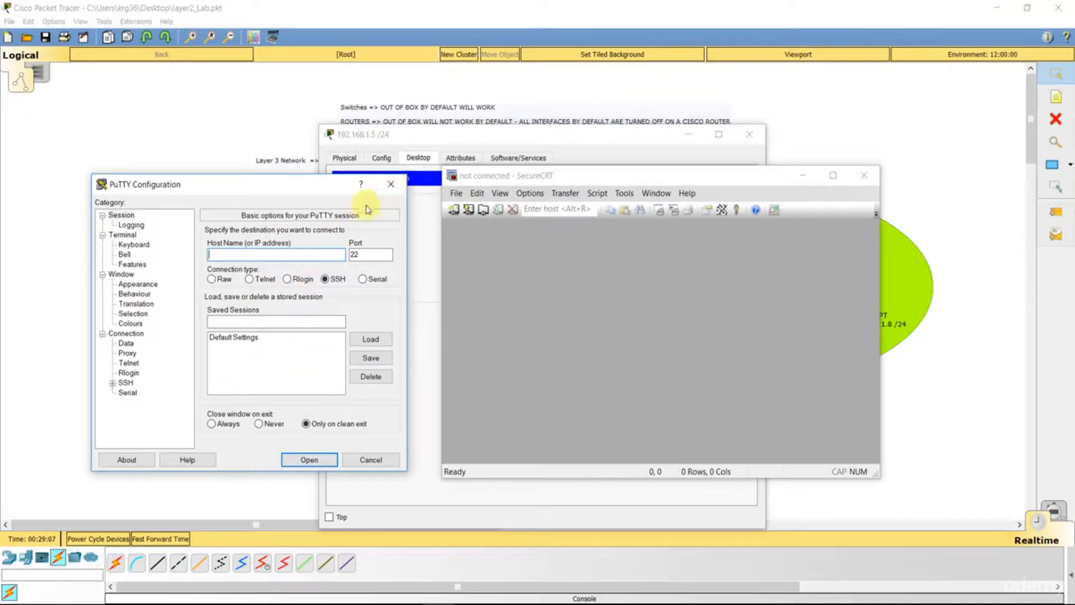
click(391, 186)
click(867, 182)
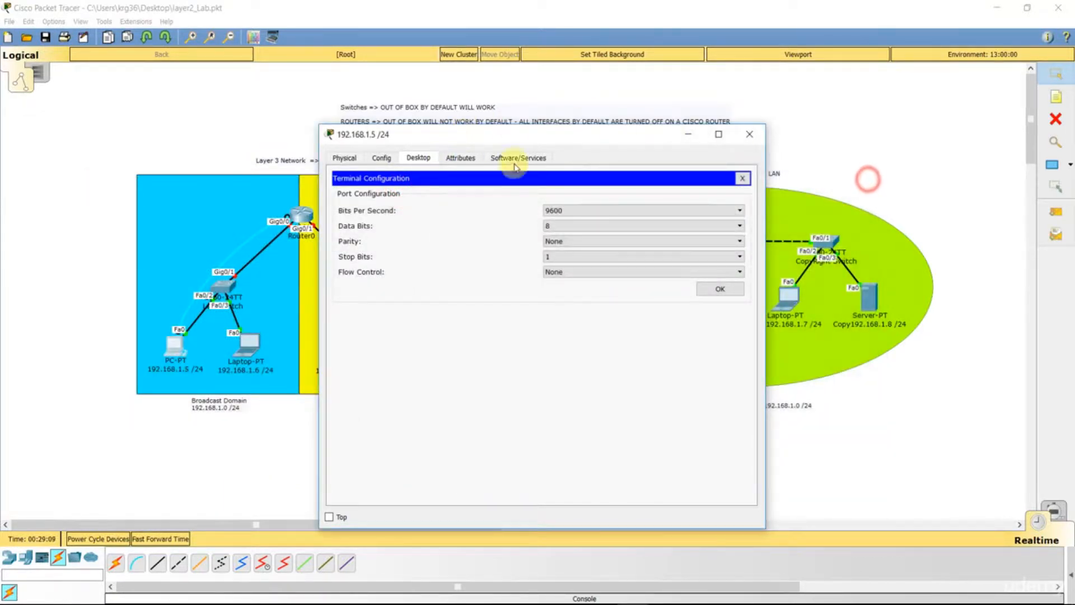
Start a console session from the PC's Terminal at 9600 bps, 8 data bits, no parity, 1 stop bit, no flow control; inspect and close it
drag(504, 132, 526, 119)
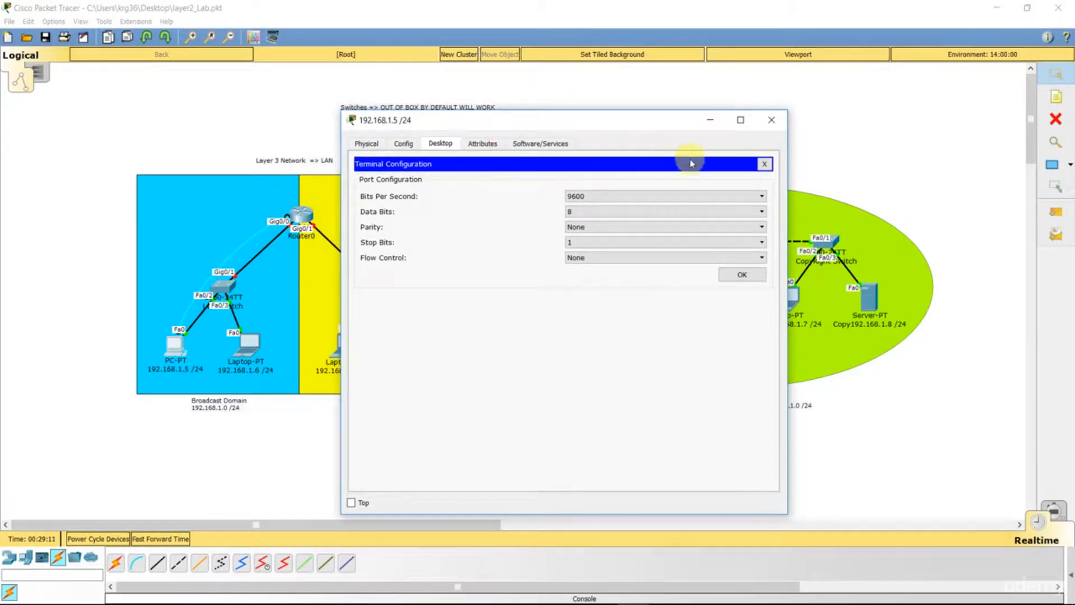
click(764, 163)
click(555, 199)
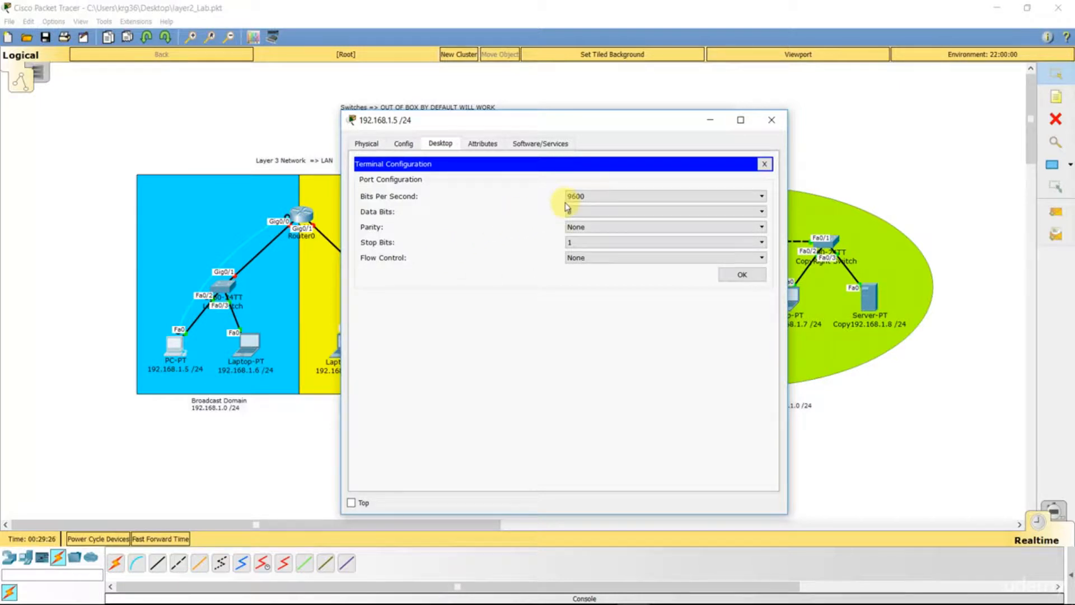
click(742, 275)
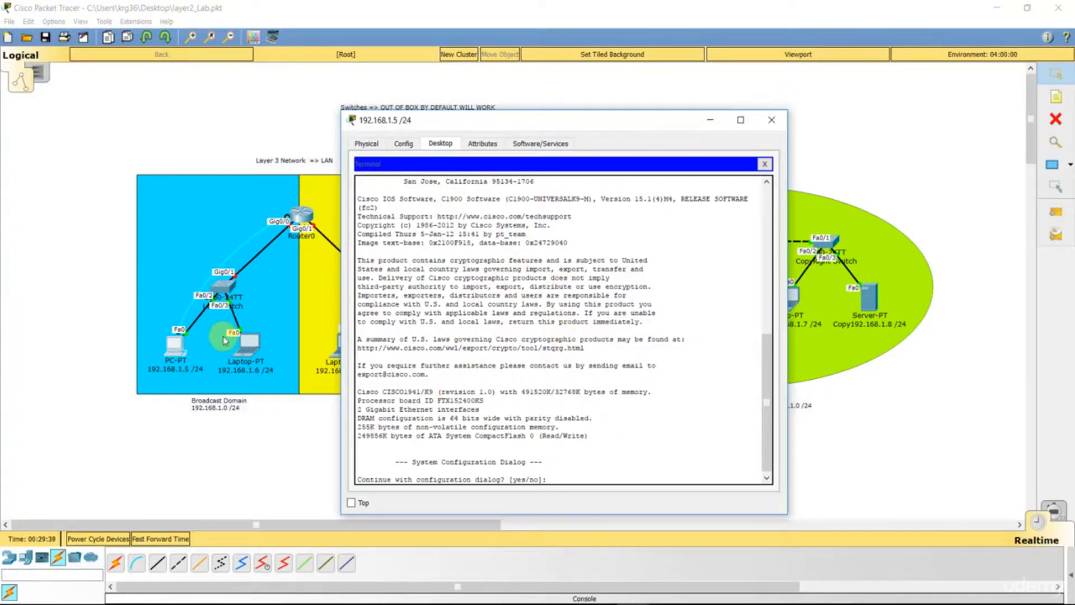
click(779, 120)
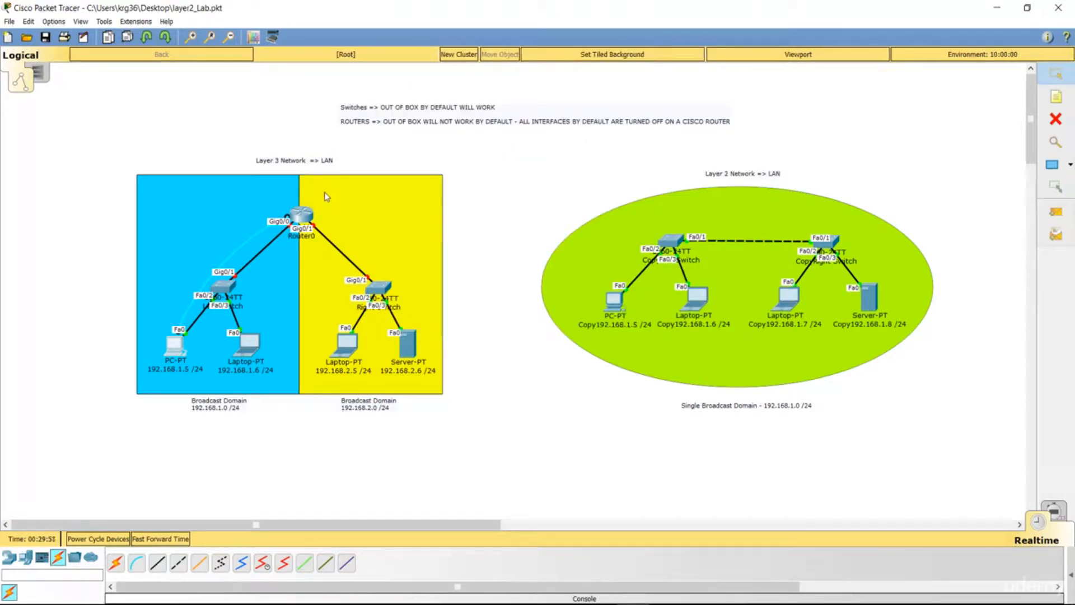
Open Router0's built-in command-line interface and place its window beside the layer 3 lab to compare with the console session
click(301, 215)
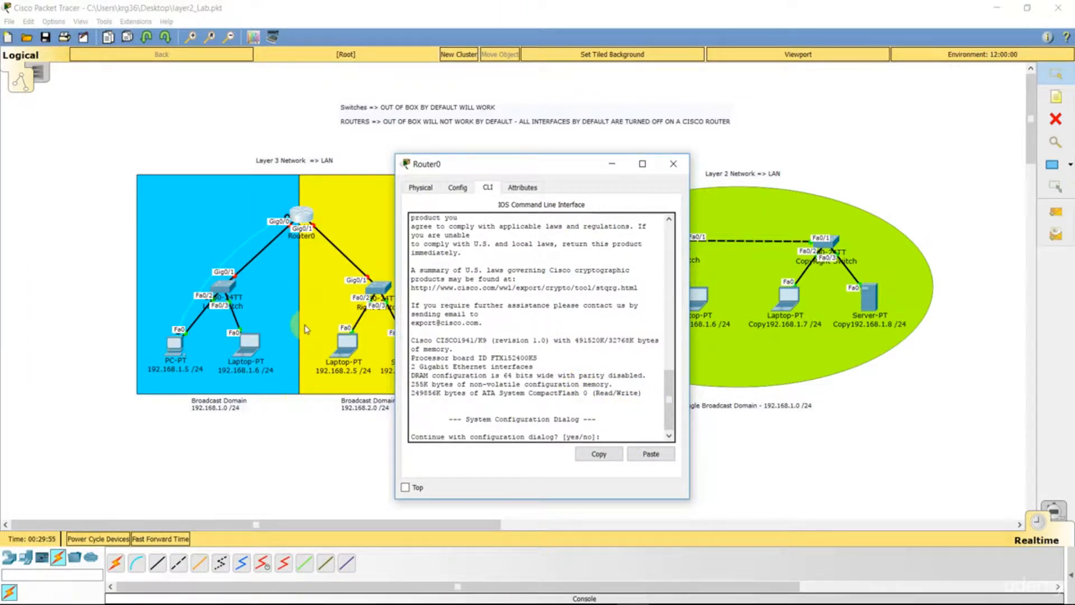
mouse_move(559, 175)
mouse_down()
mouse_move(599, 168)
mouse_move(557, 163)
mouse_up()
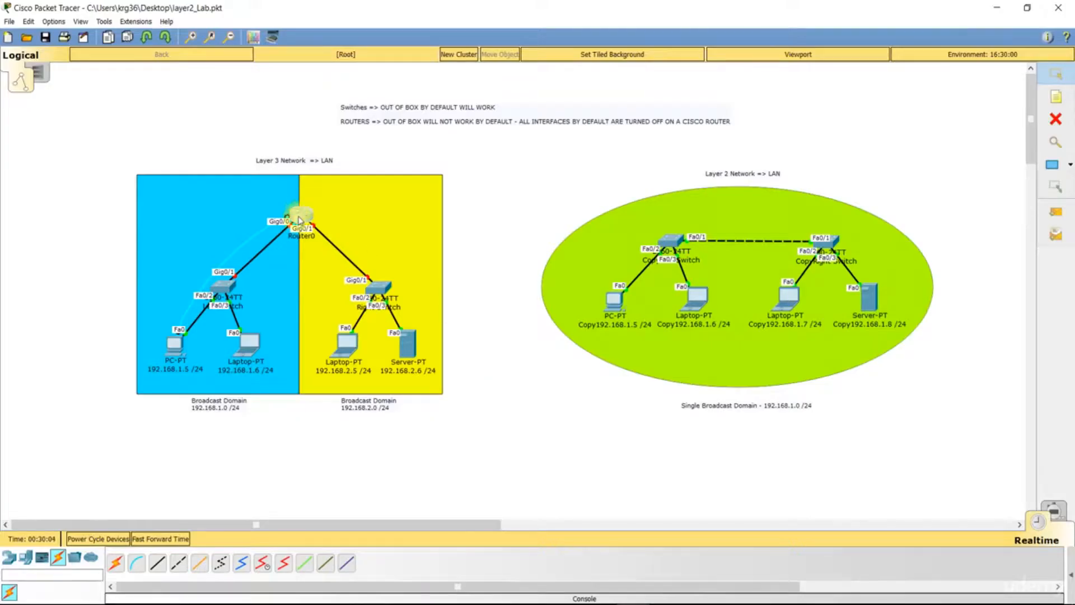
click(300, 219)
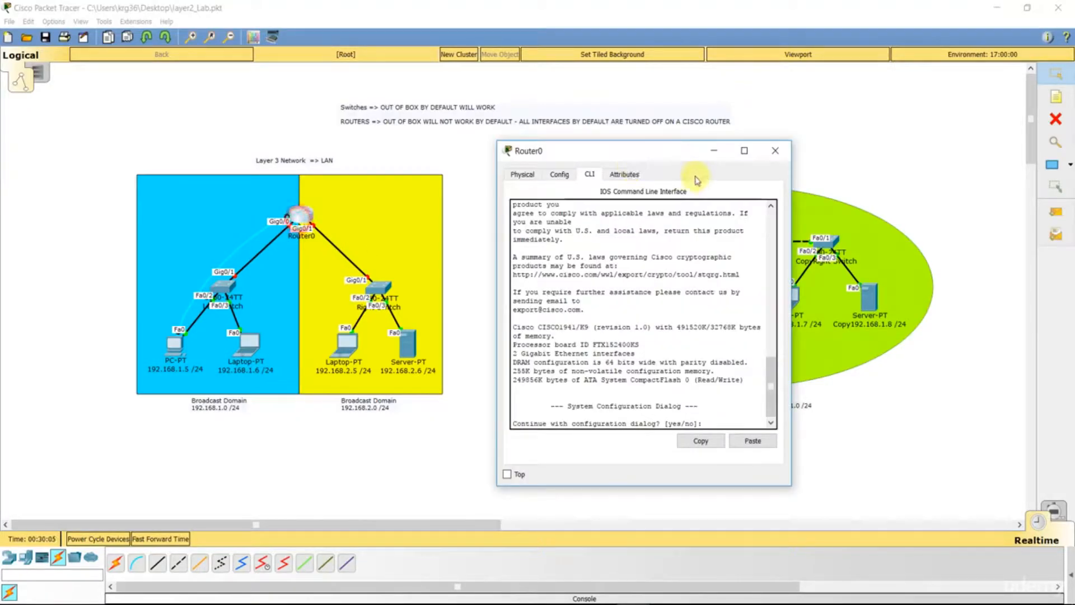
drag(665, 159, 693, 149)
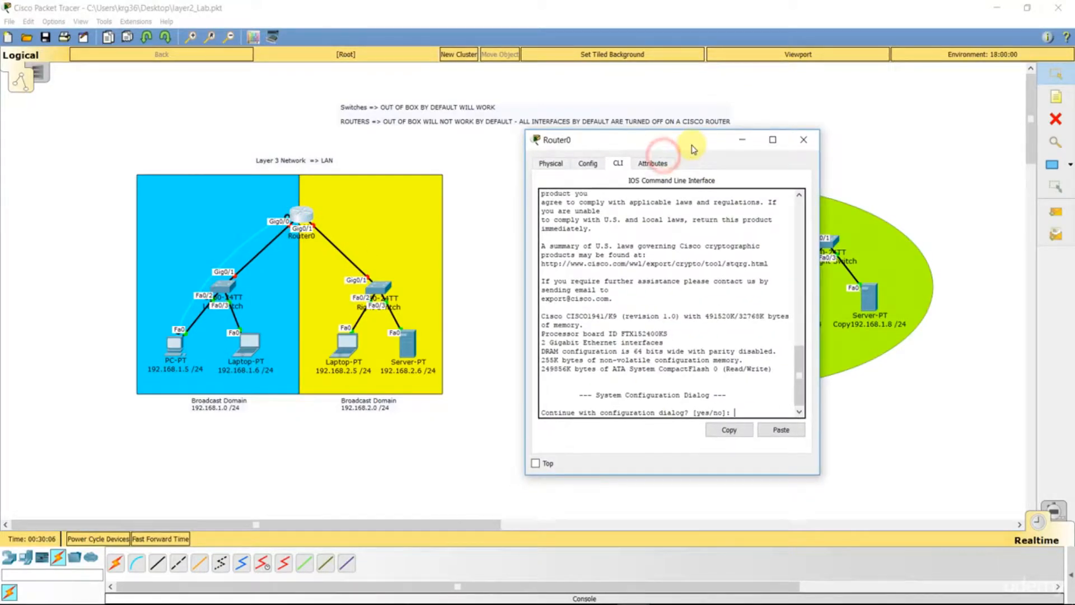
Open the Left Switch's command-line interface in the layer 3 lab, bring up its user prompt, and widen the window
click(232, 286)
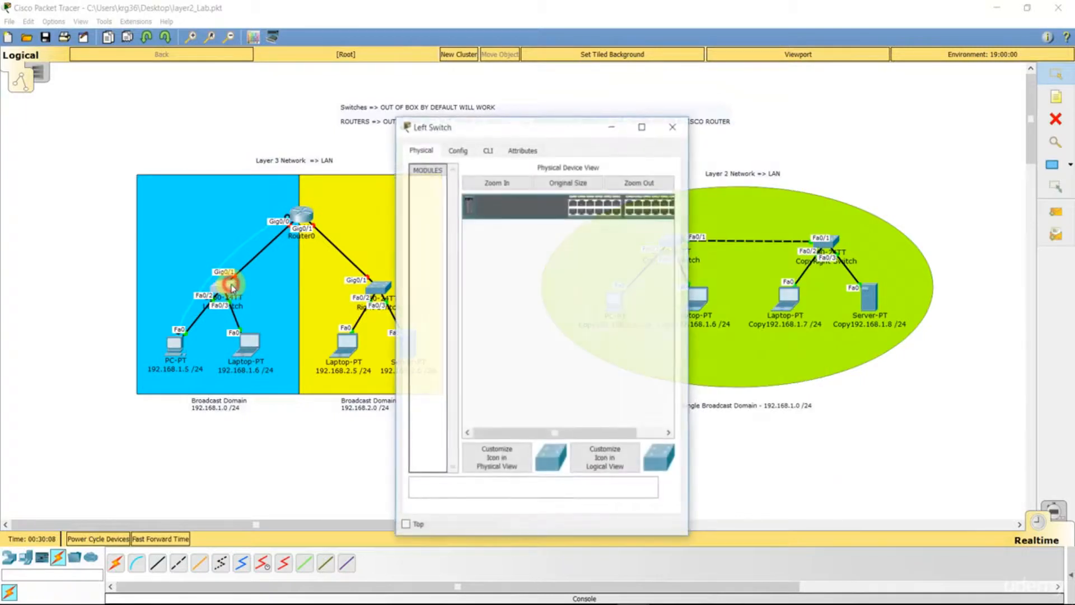
click(488, 151)
drag(515, 125, 304, 110)
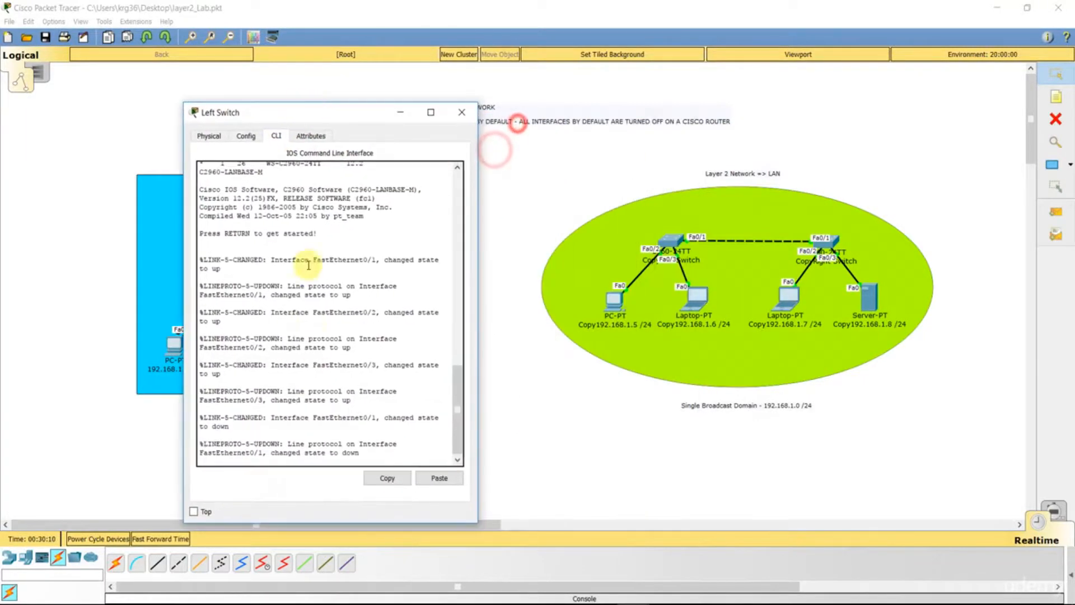
key(Return)
key(Return)
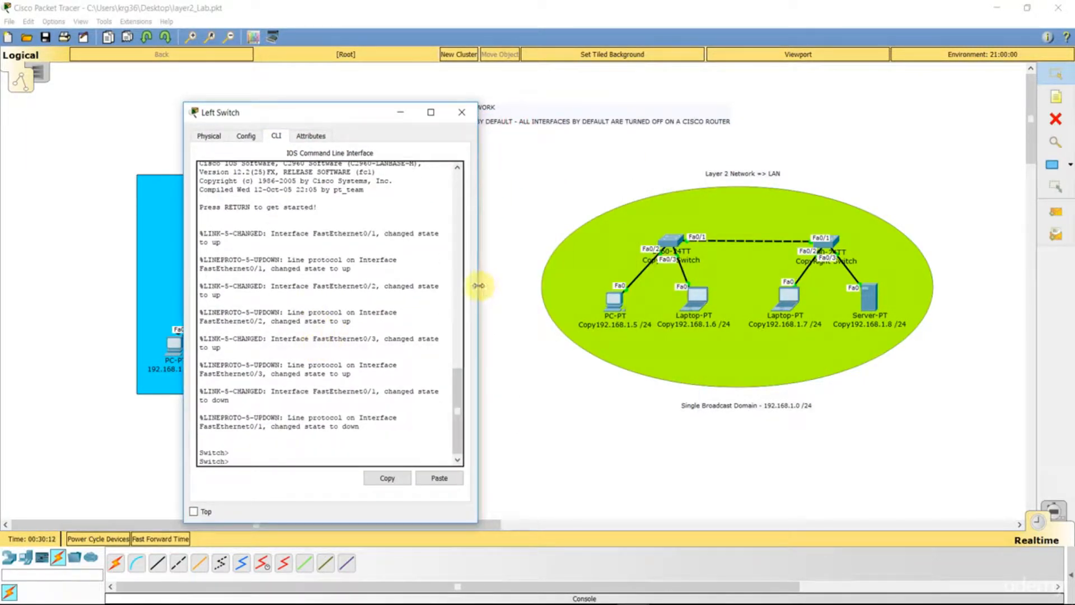
drag(479, 286, 515, 286)
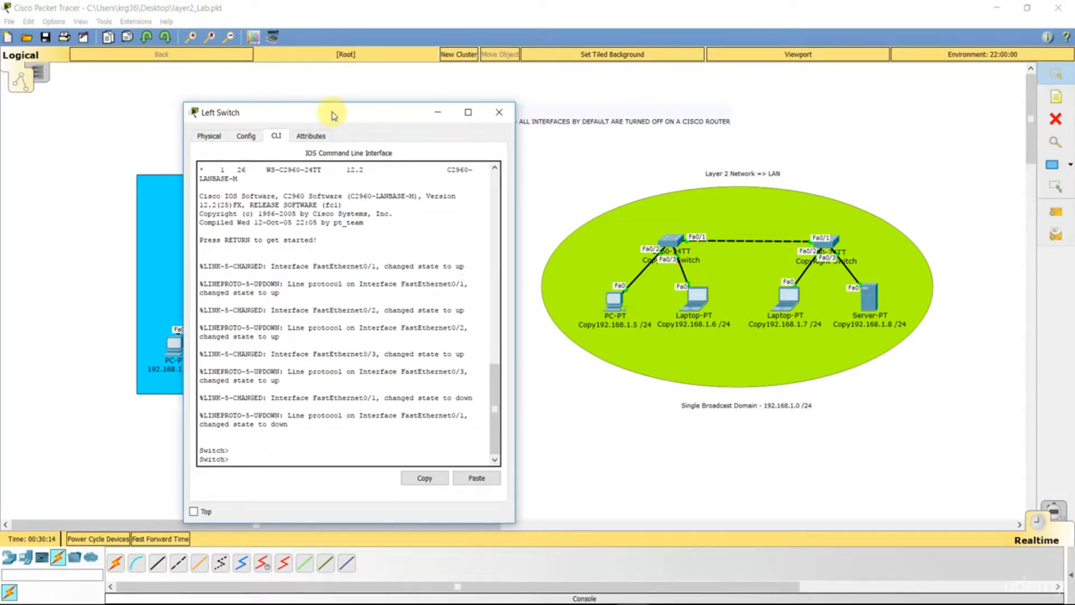
drag(333, 115, 253, 95)
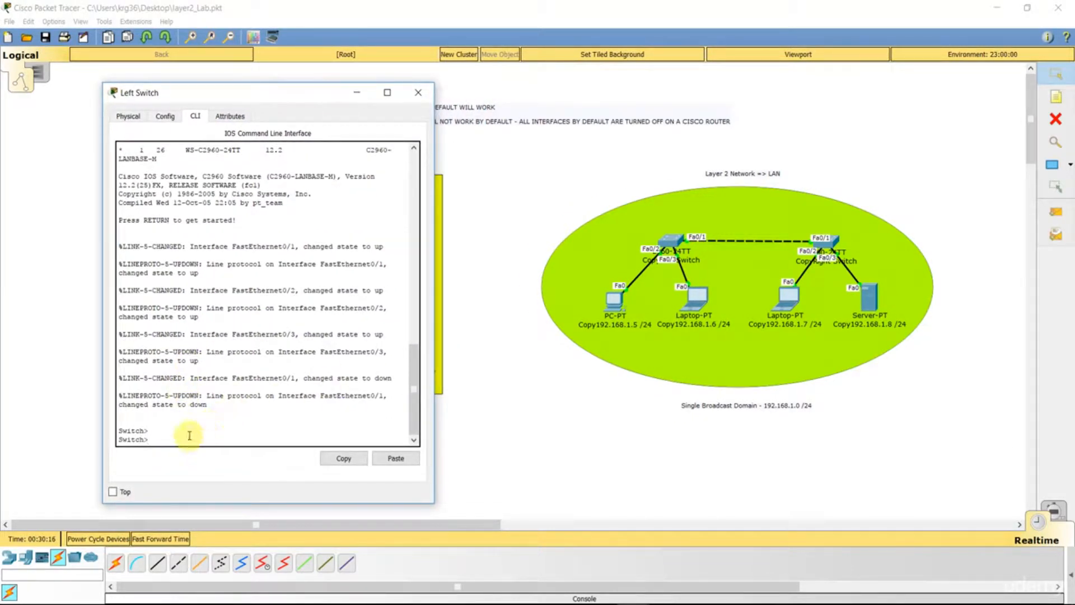
click(166, 440)
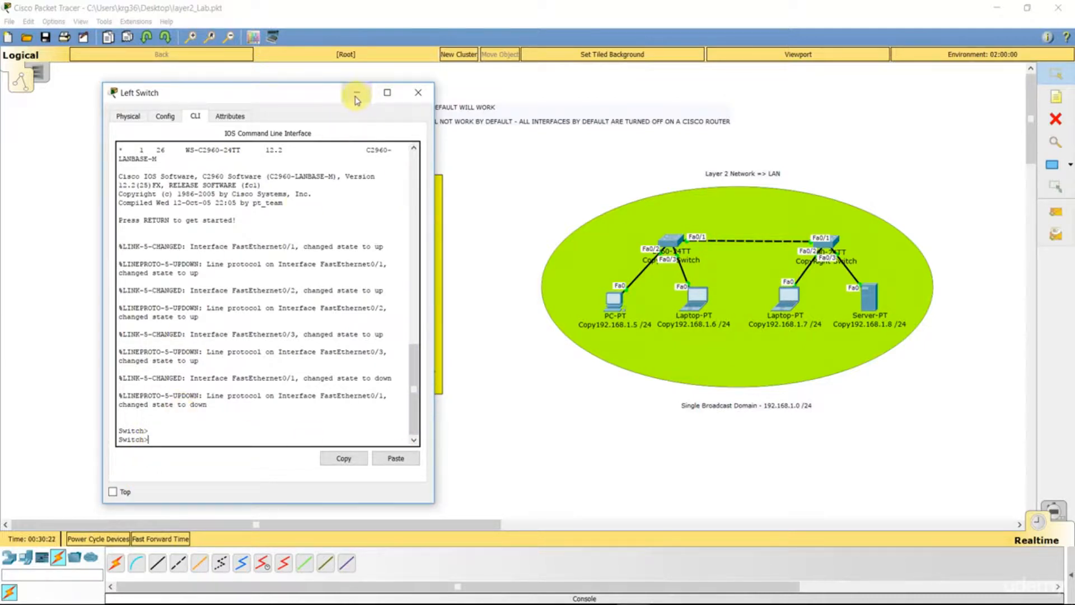
Keep the Left Switch window on top and place it side by side with an enlarged Router0 command-line window
drag(310, 95, 721, 79)
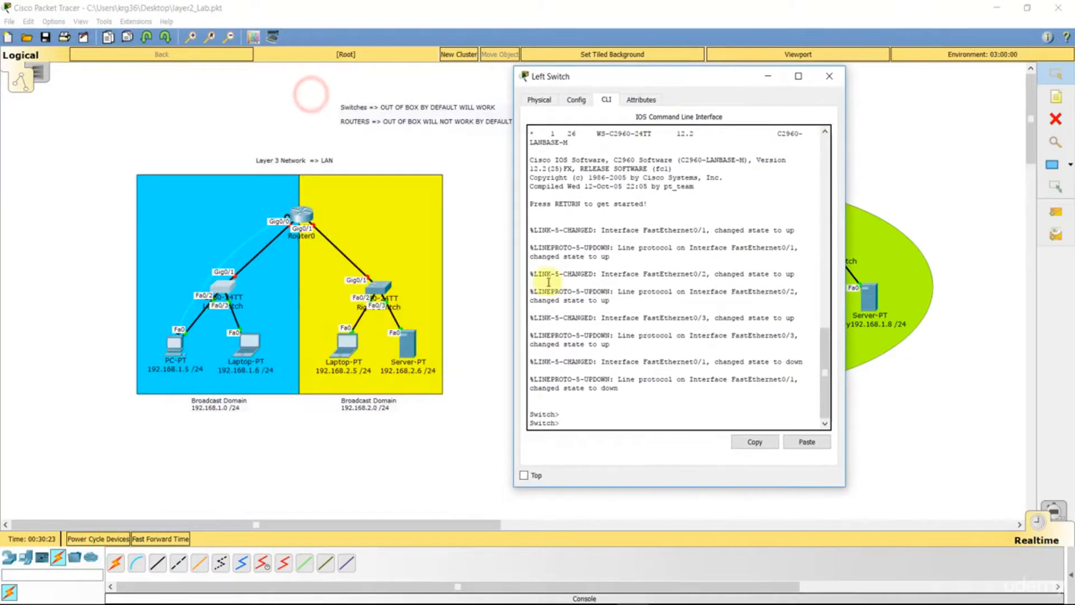
click(524, 475)
click(306, 215)
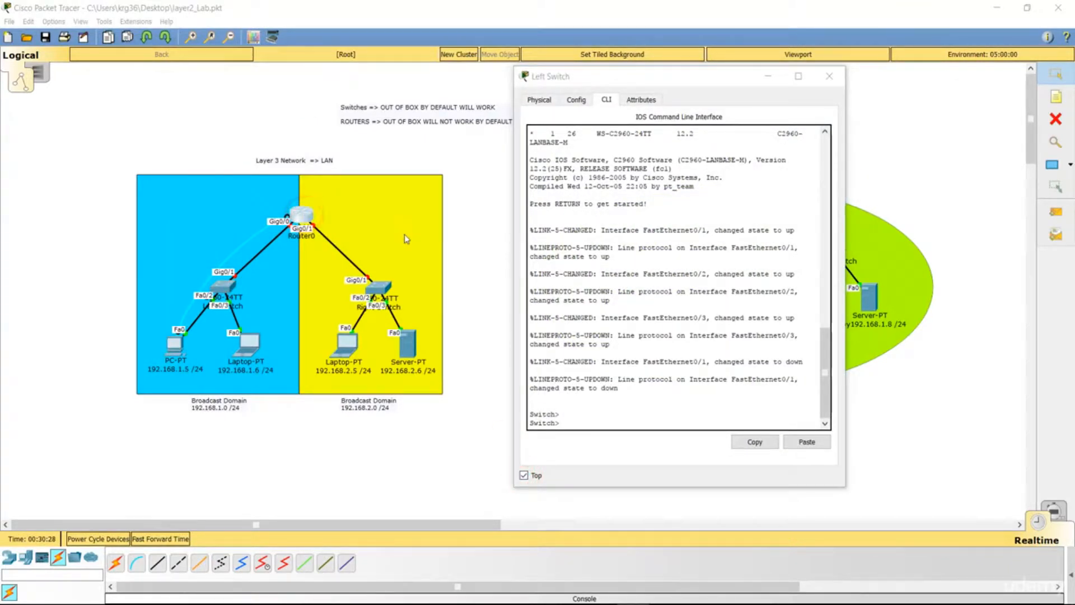
mouse_move(635, 604)
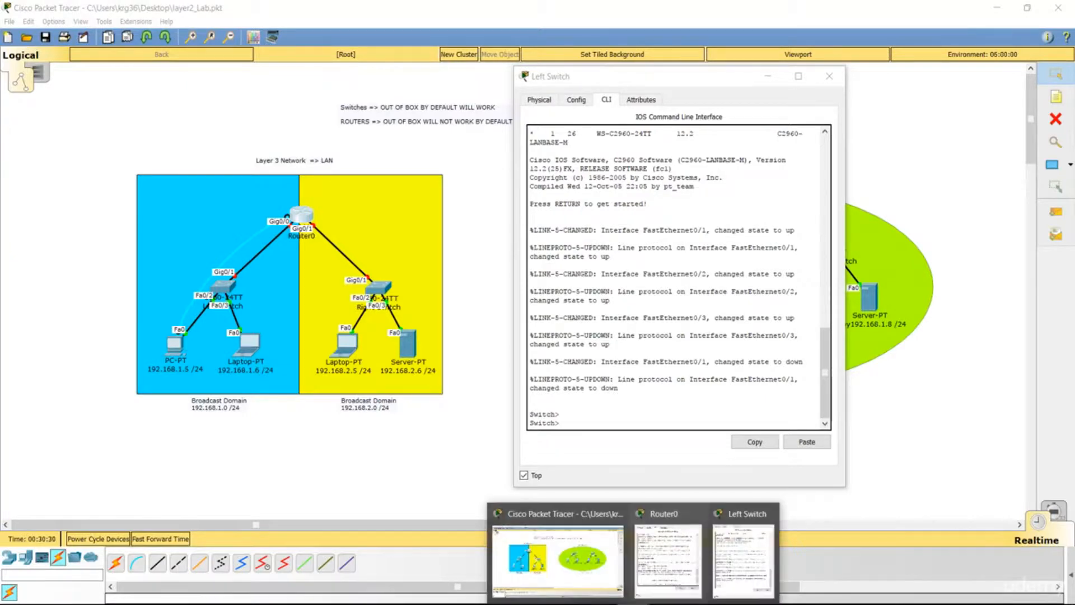
click(693, 560)
drag(611, 75, 213, 91)
click(595, 139)
drag(595, 138, 548, 87)
drag(772, 425, 910, 500)
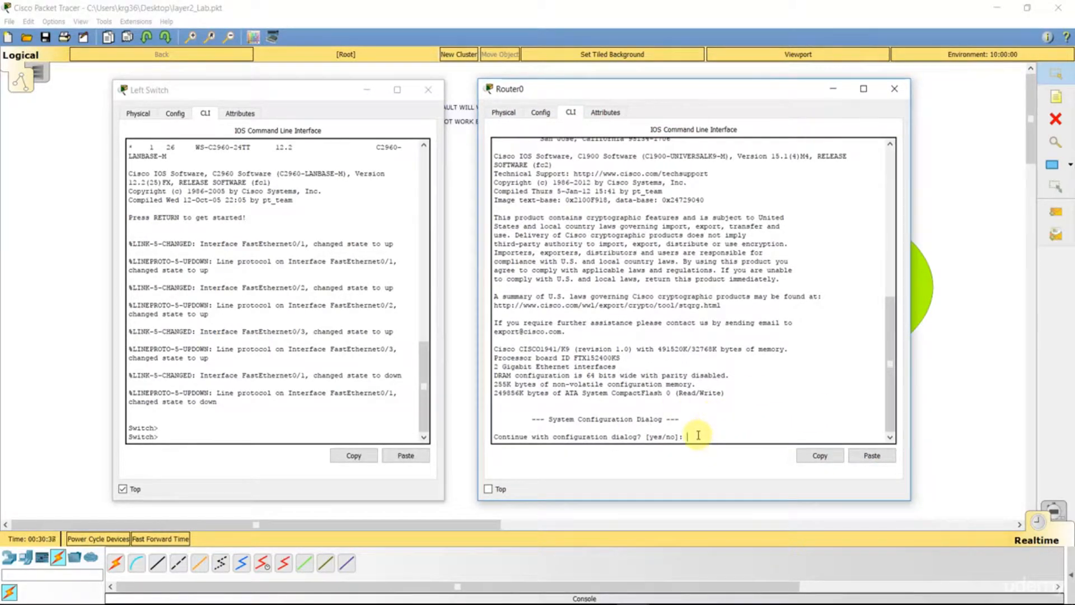
Decline Router0's System Configuration Dialog with n and bring up the router's user prompt
drag(529, 418, 675, 420)
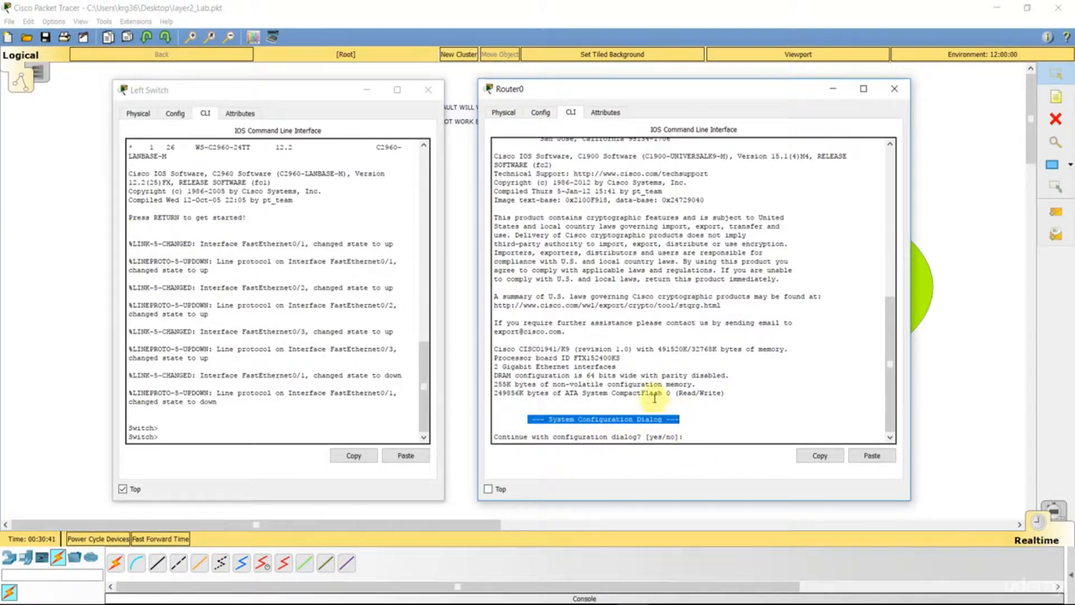
click(687, 438)
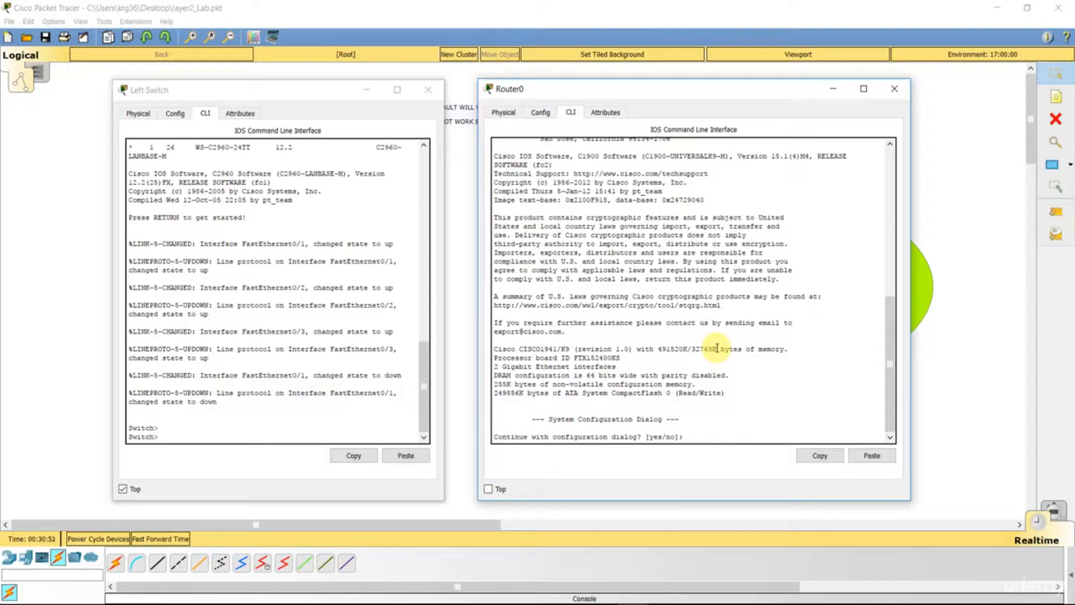
text(n)
key(Return)
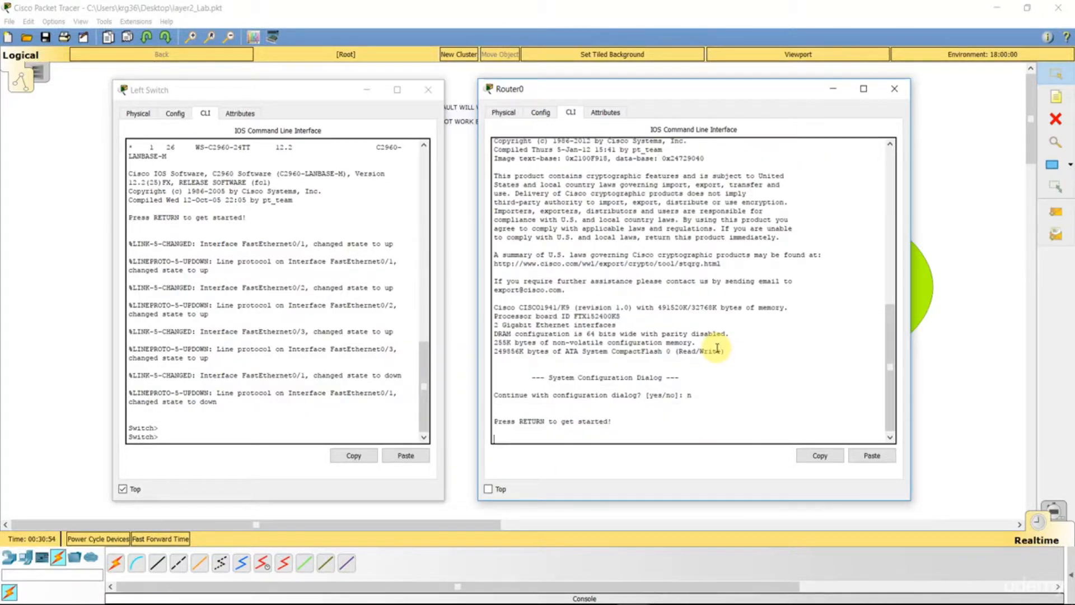
key(Return)
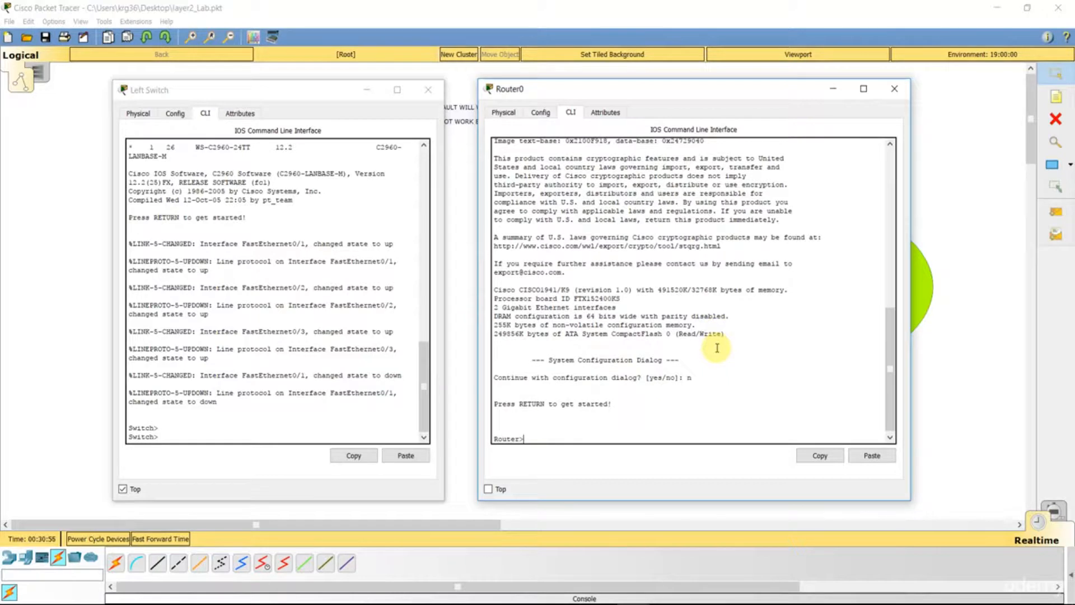
key(Return)
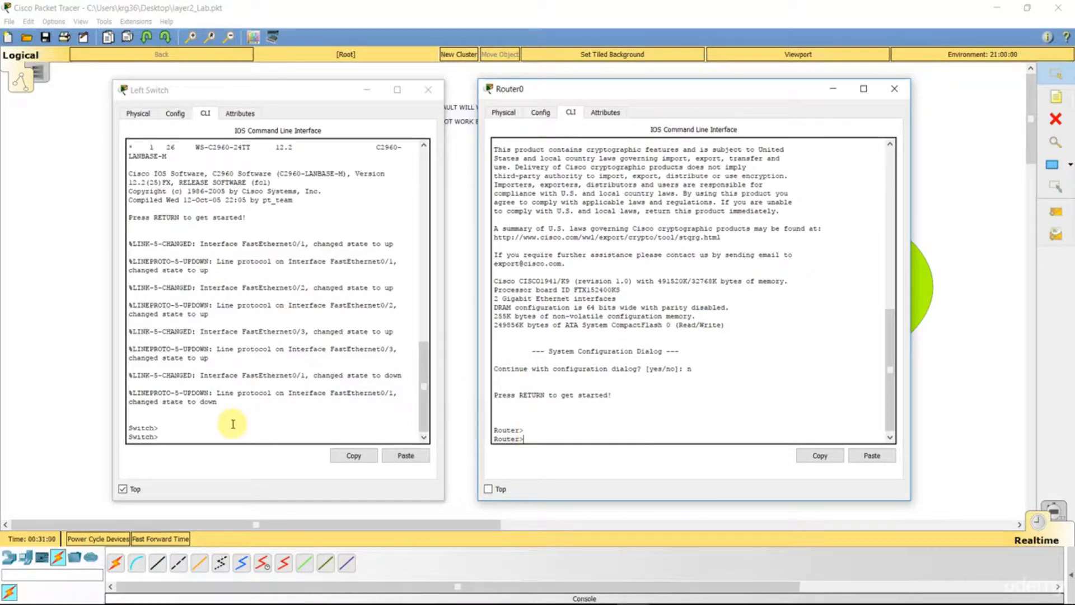
Close the Left Switch window and enter privileged mode on Router0 with enable, marking the prompt symbol and the command
click(429, 90)
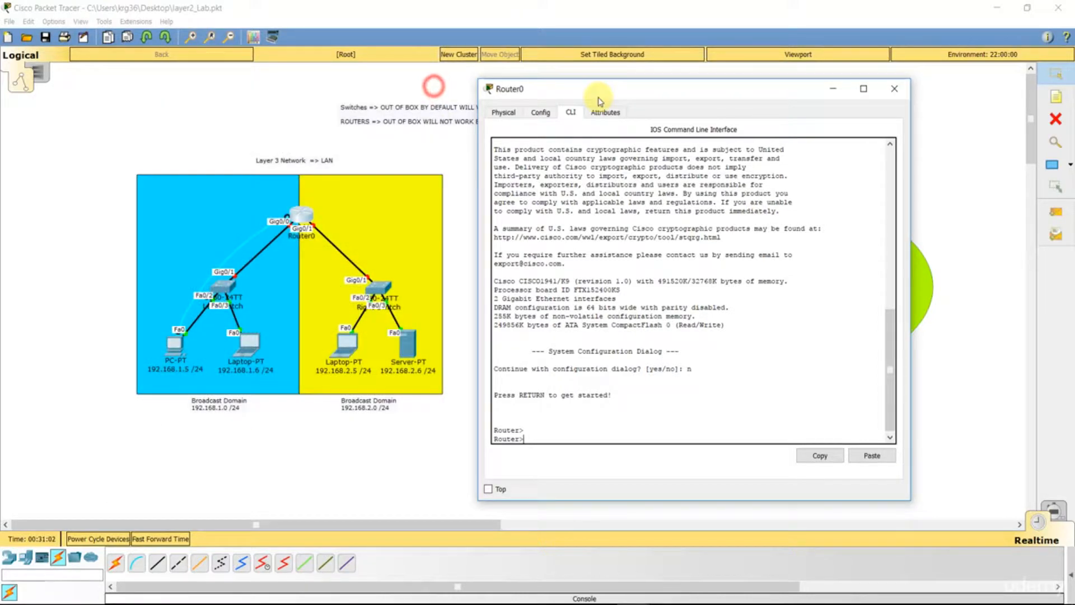
drag(604, 90, 616, 83)
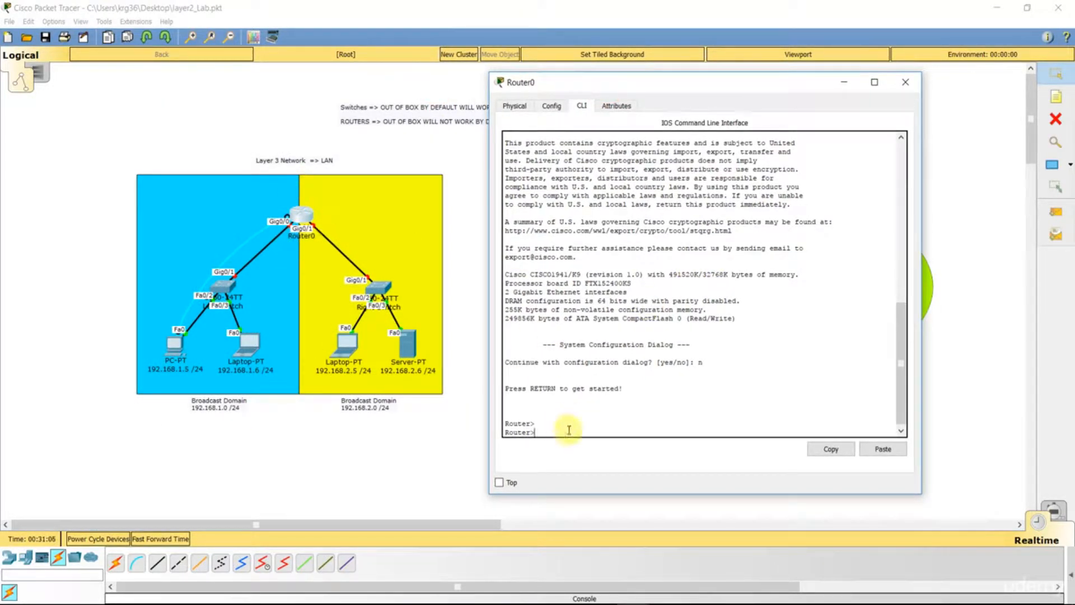
click(565, 433)
key(Return)
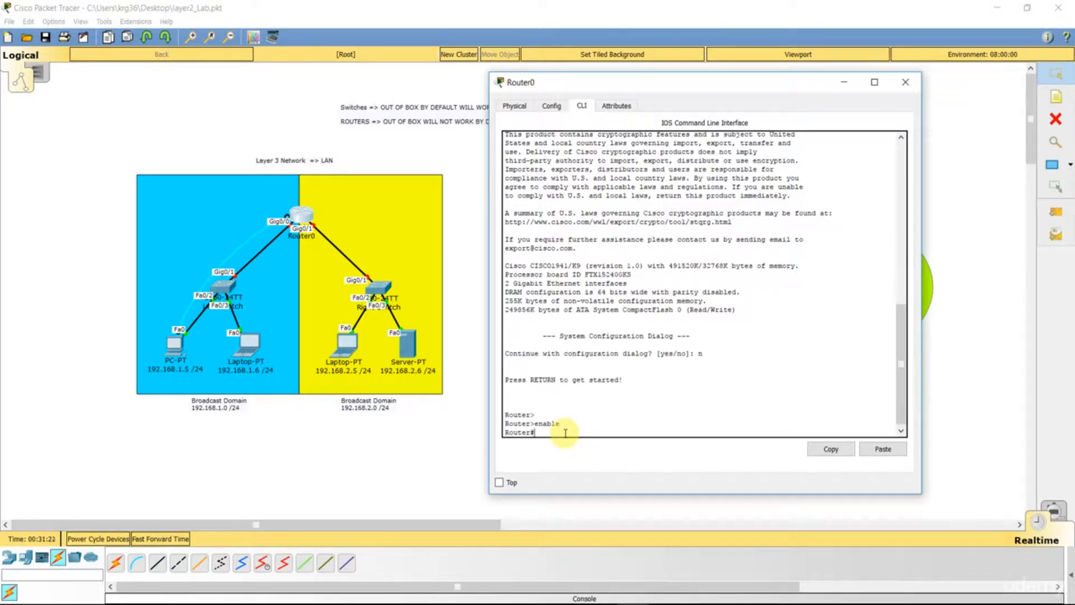
drag(530, 432, 536, 433)
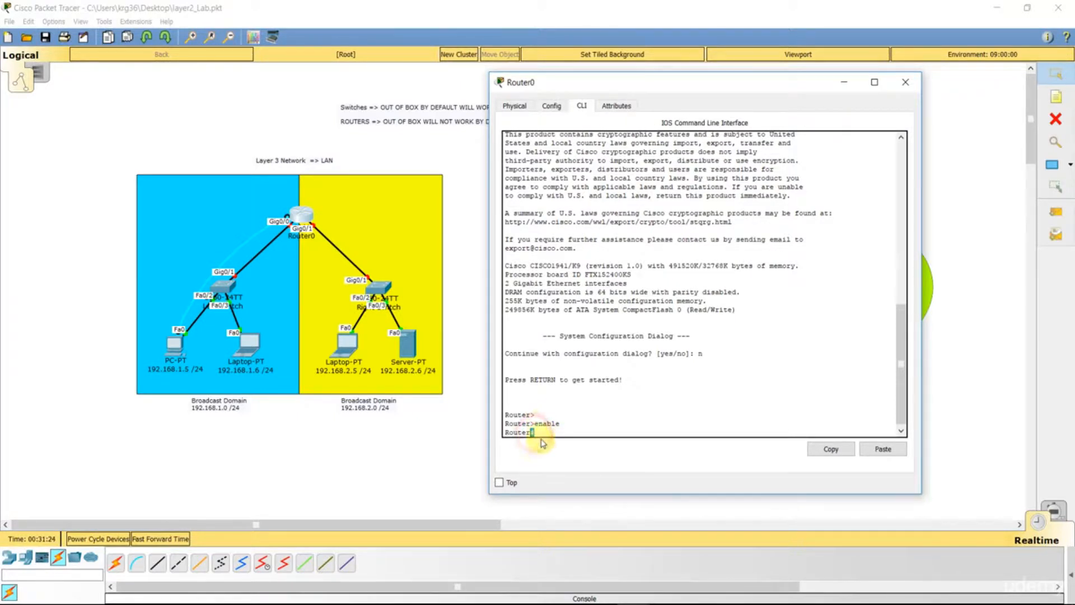
click(545, 431)
click(531, 423)
drag(530, 424, 556, 429)
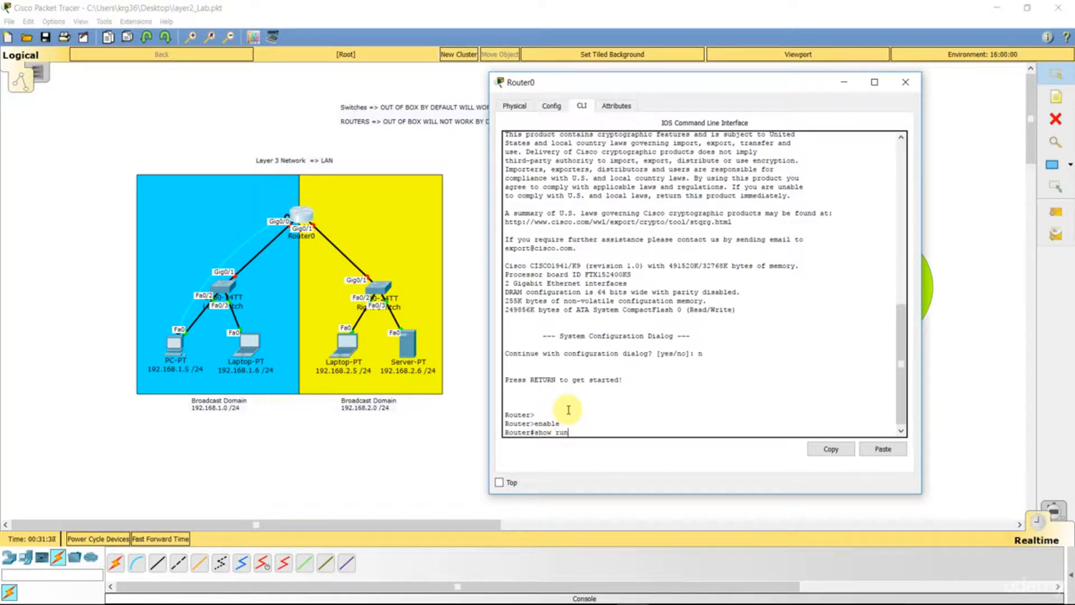
Display Router0's running configuration with the abbreviated command show run
key(Tab)
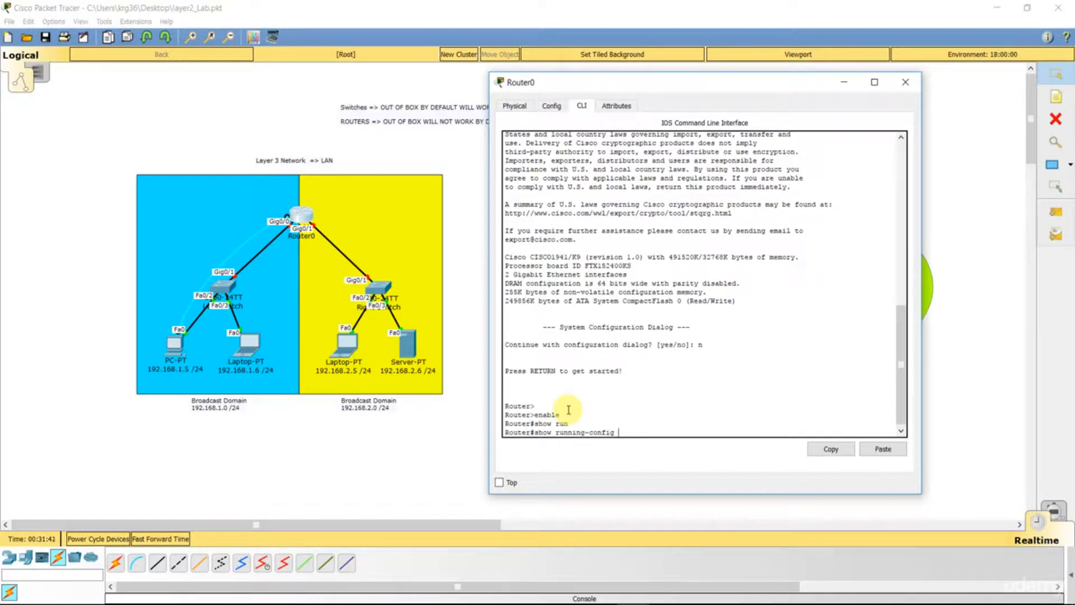
key(BackSpace)
key(BackSpace)
key(BackSpace)
key(BackSpace)
key(BackSpace)
key(BackSpace)
key(Return)
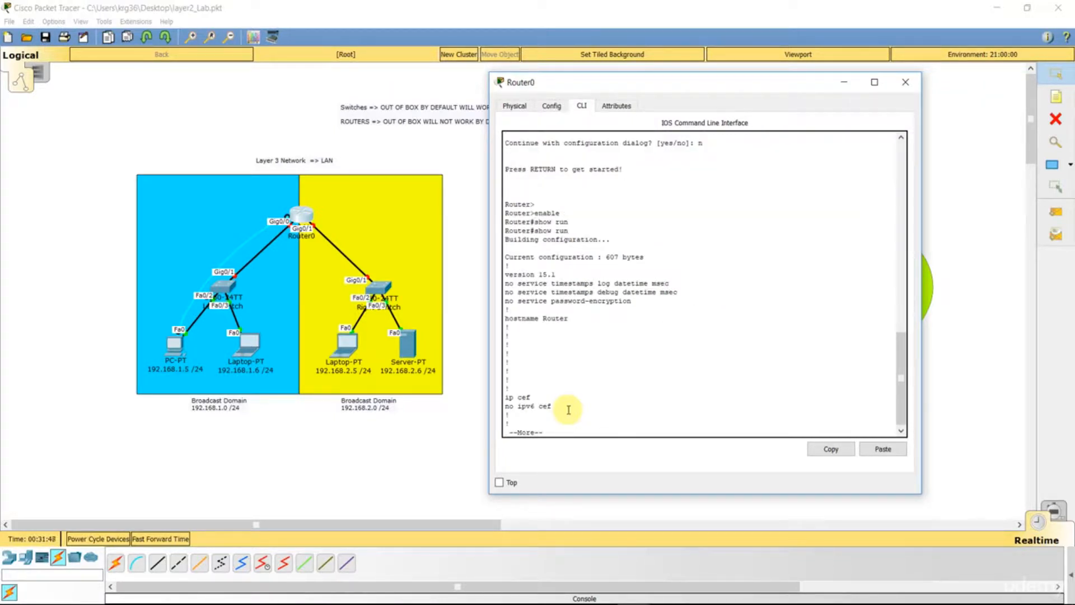
Page through the running configuration to examine the shutdown and IP address lines of GigabitEthernet0/0 and GigabitEthernet0/1, and quit the listing
key(Return)
key(Return)
key(Return)
key(Return)
key(Return)
key(Return)
key(Return)
key(Return)
key(Return)
key(Return)
key(Return)
key(Return)
key(Return)
key(Return)
key(Return)
key(Return)
key(Return)
key(Return)
key(Return)
key(Return)
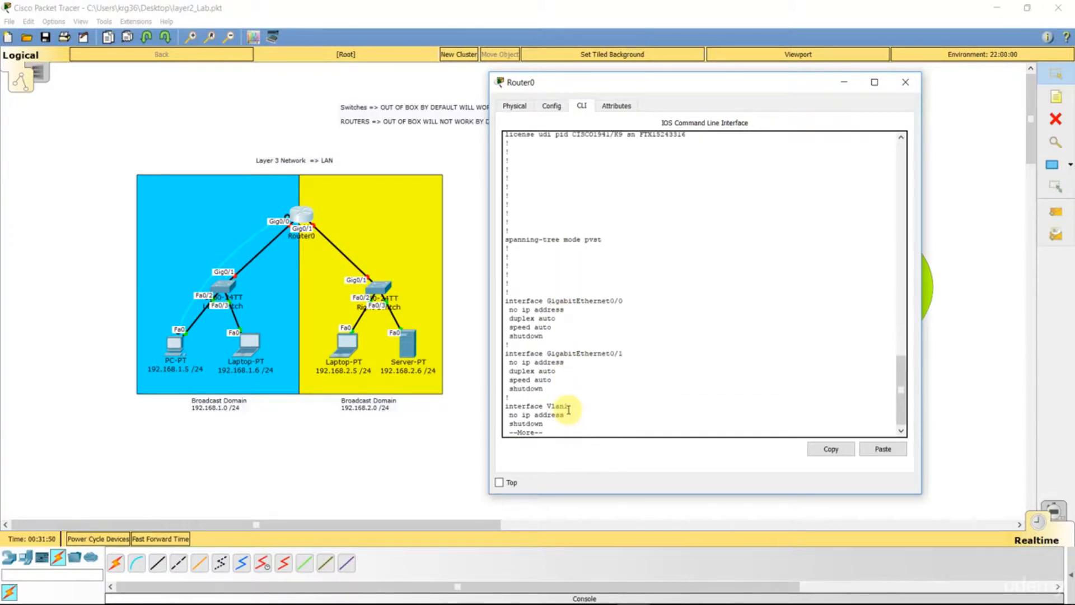
key(Return)
key(Return)
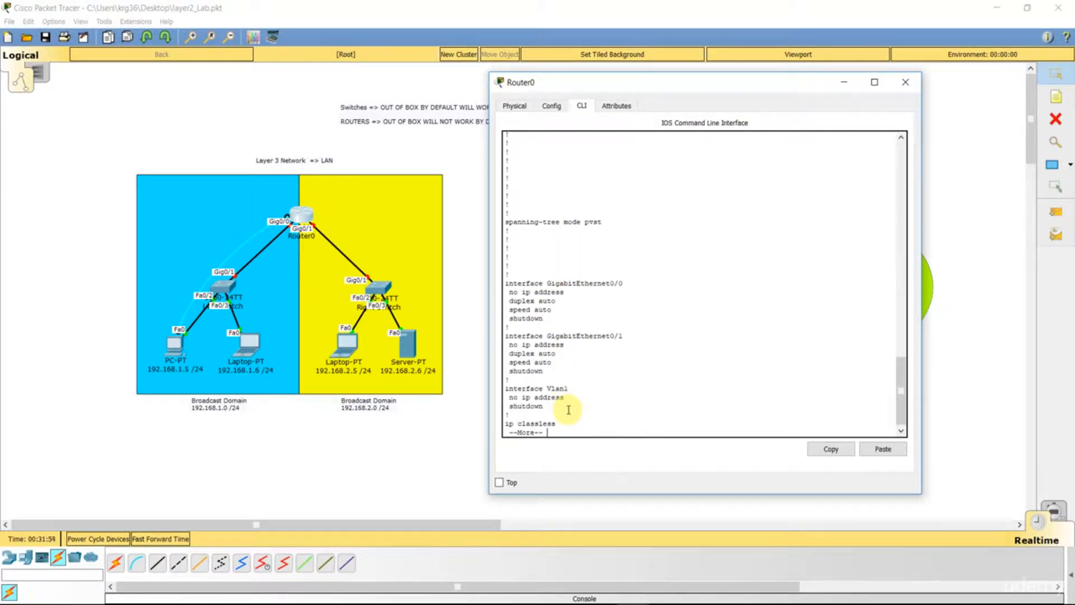
drag(544, 318, 506, 318)
drag(544, 371, 507, 370)
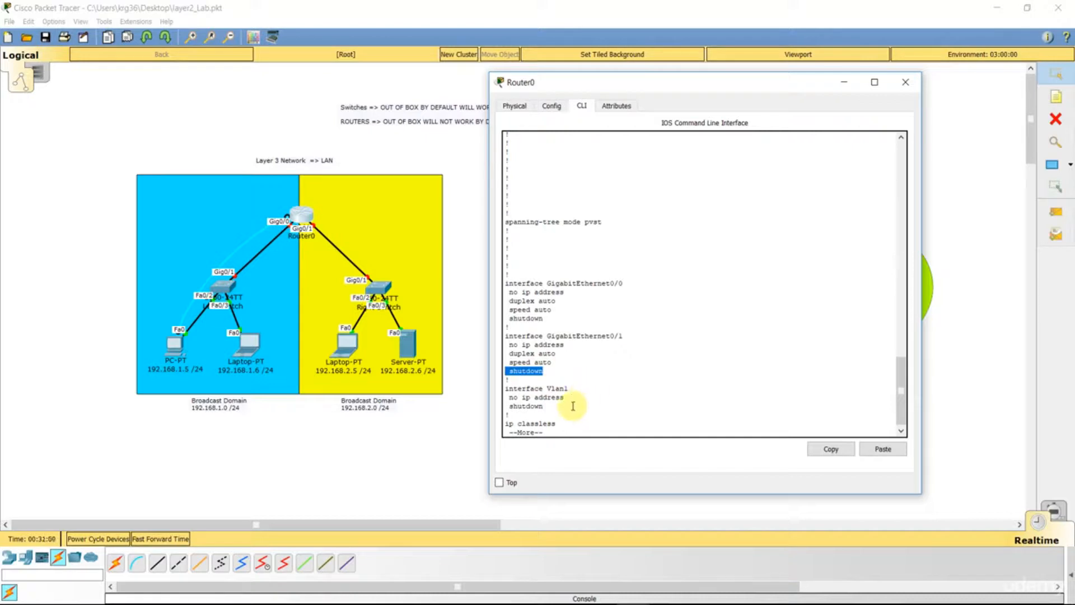
drag(564, 293, 508, 292)
drag(565, 346, 509, 343)
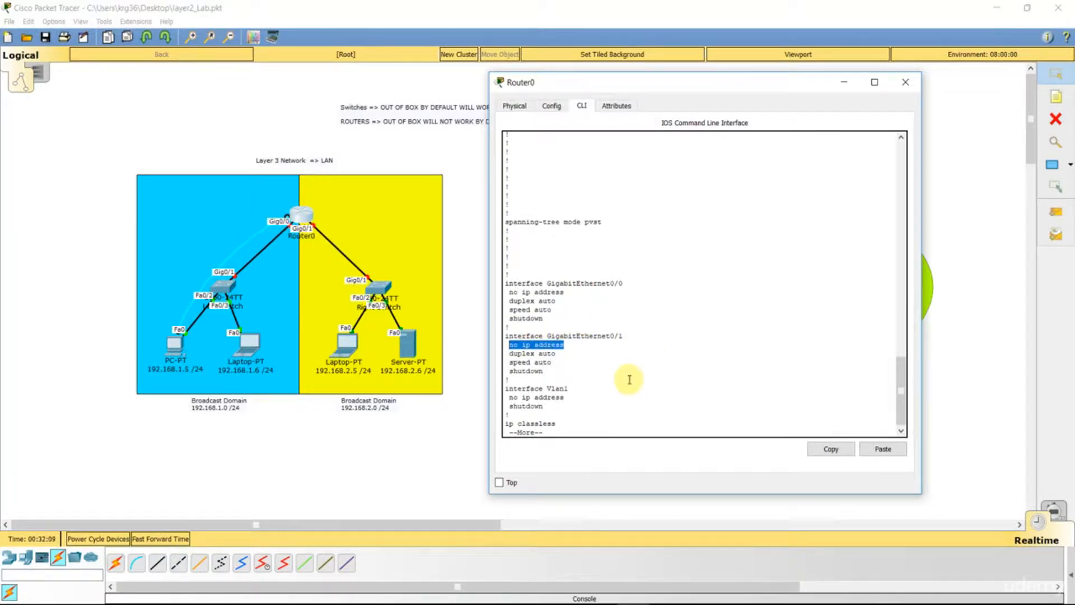
click(581, 434)
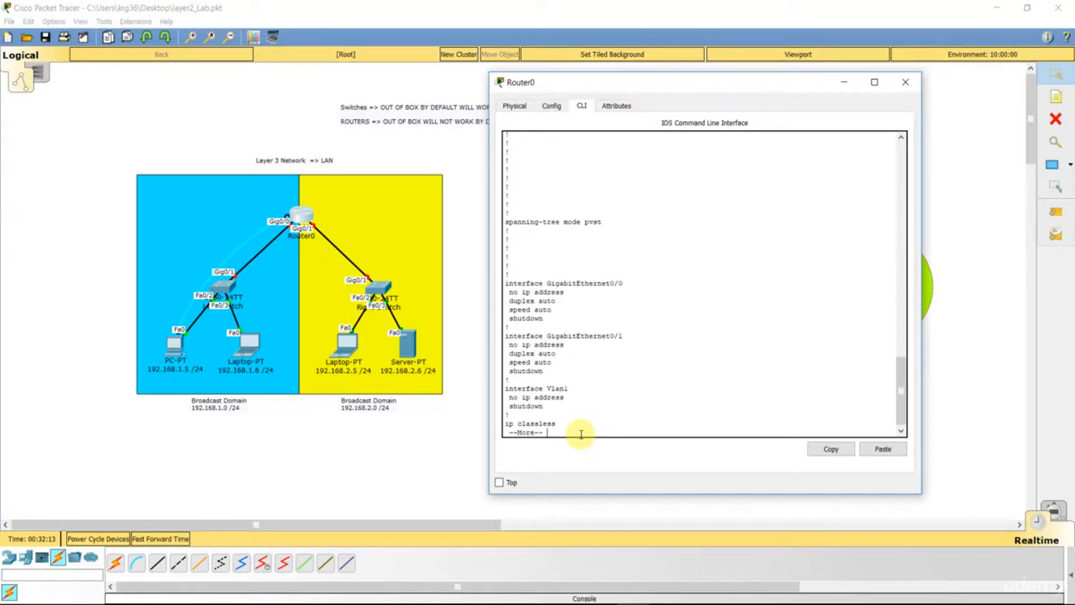
key(q)
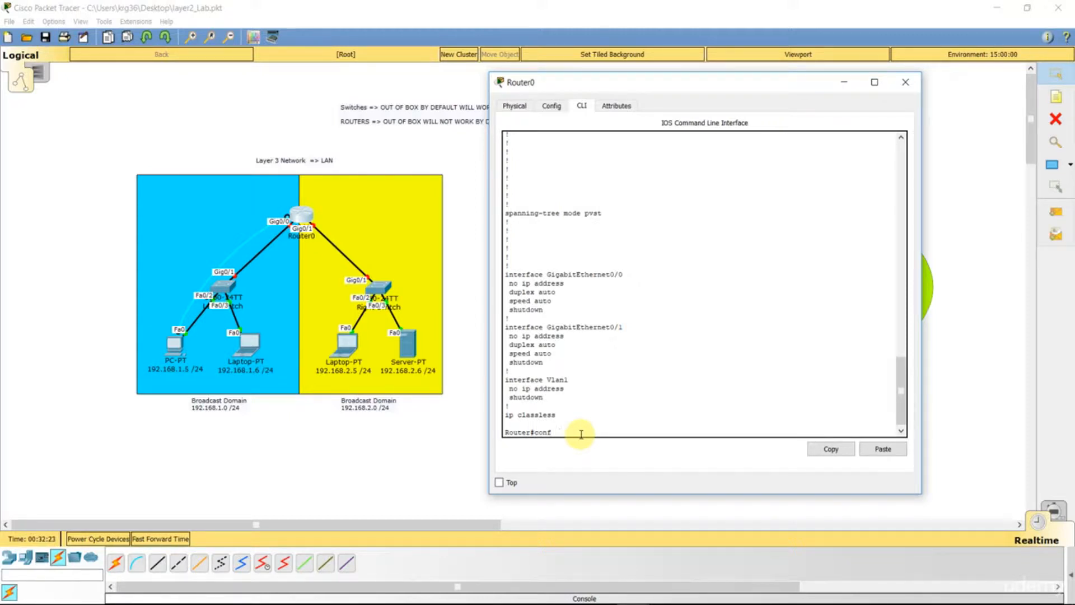
Enter global configuration mode on Router0 with configure terminal and mark the config part of the prompt
key(Tab)
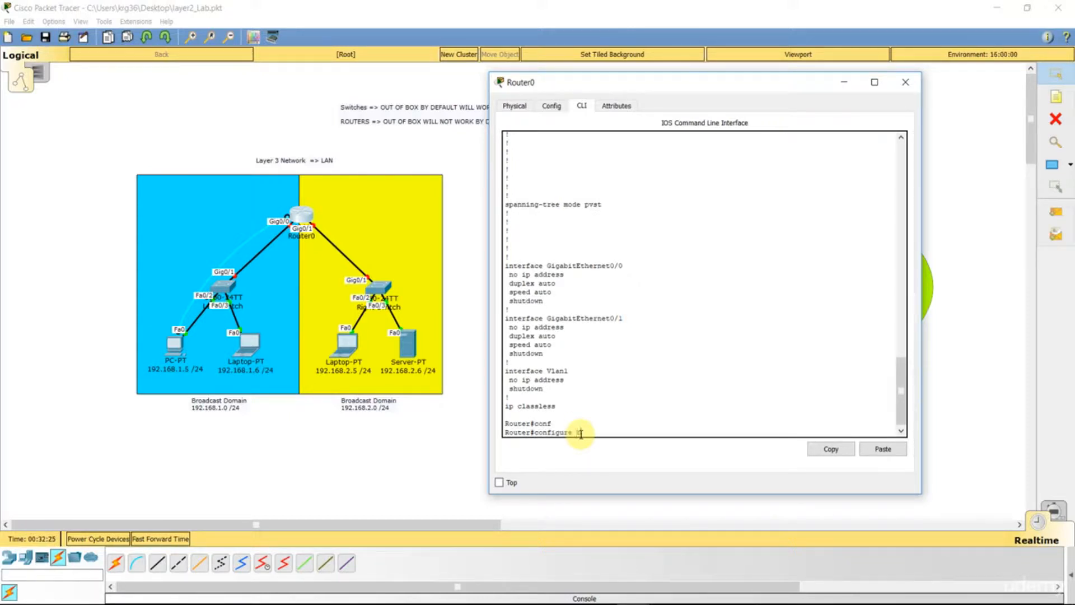
key(Tab)
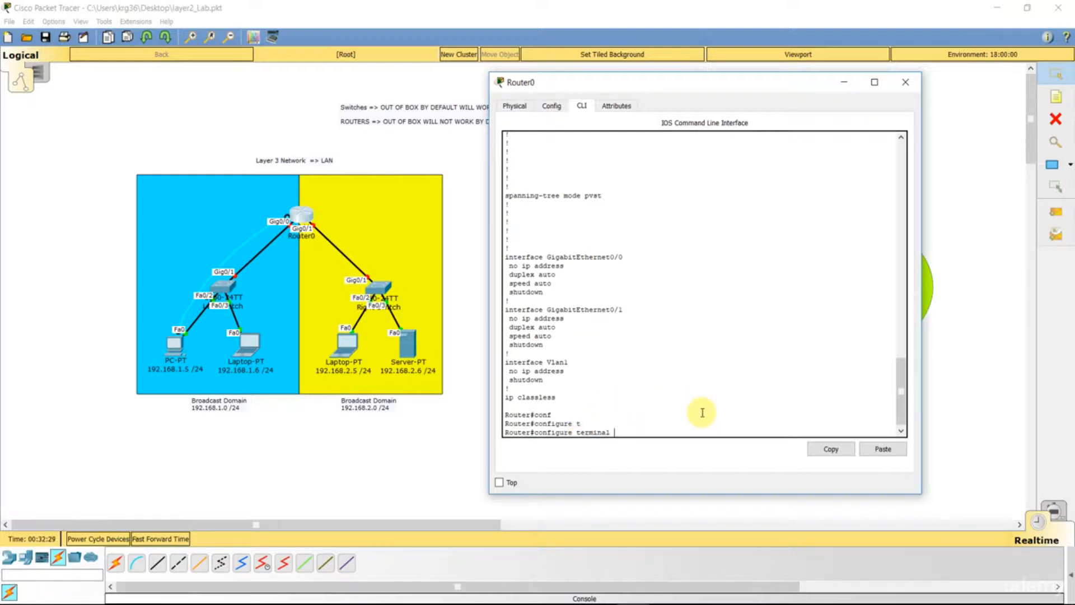
key(Return)
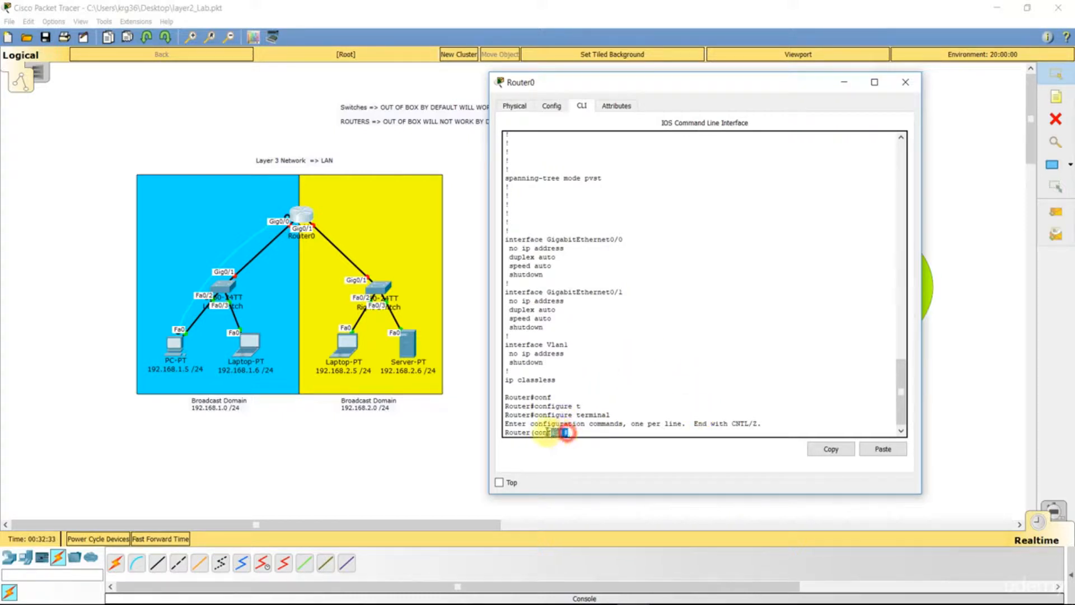
drag(530, 432, 584, 431)
click(583, 430)
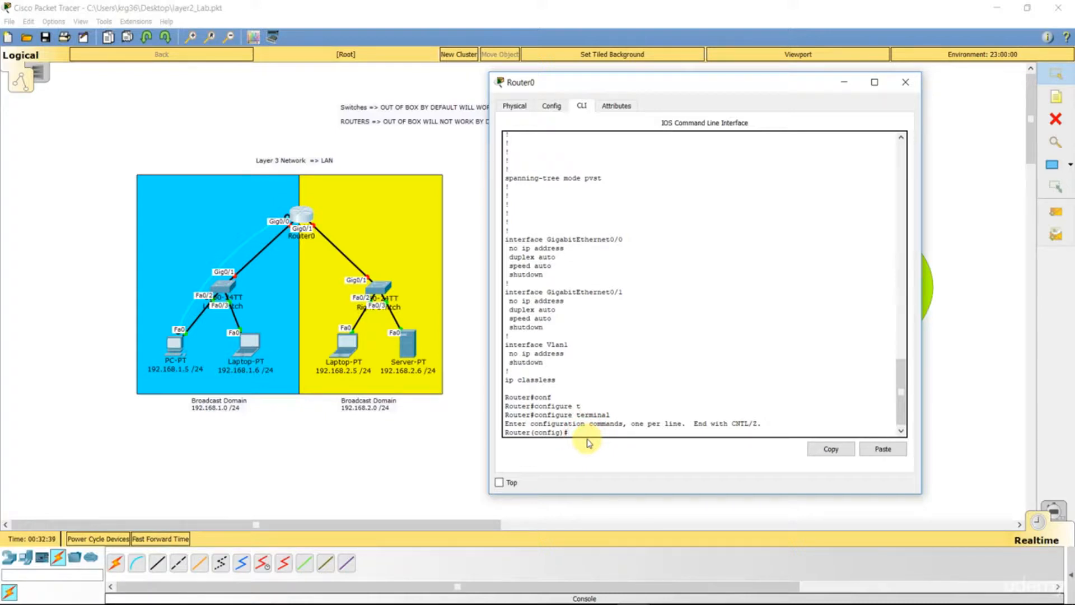
Spell out the command interface gigabitEthernet 0/0 at Router0's configuration prompt using command auto-completion
text(int)
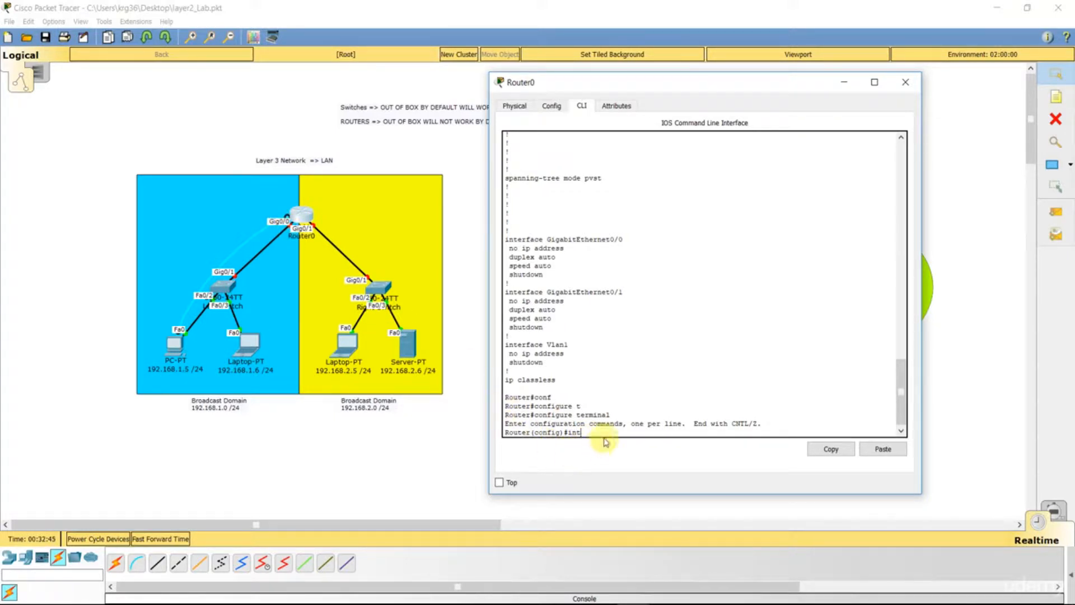
text(gi)
key(Tab)
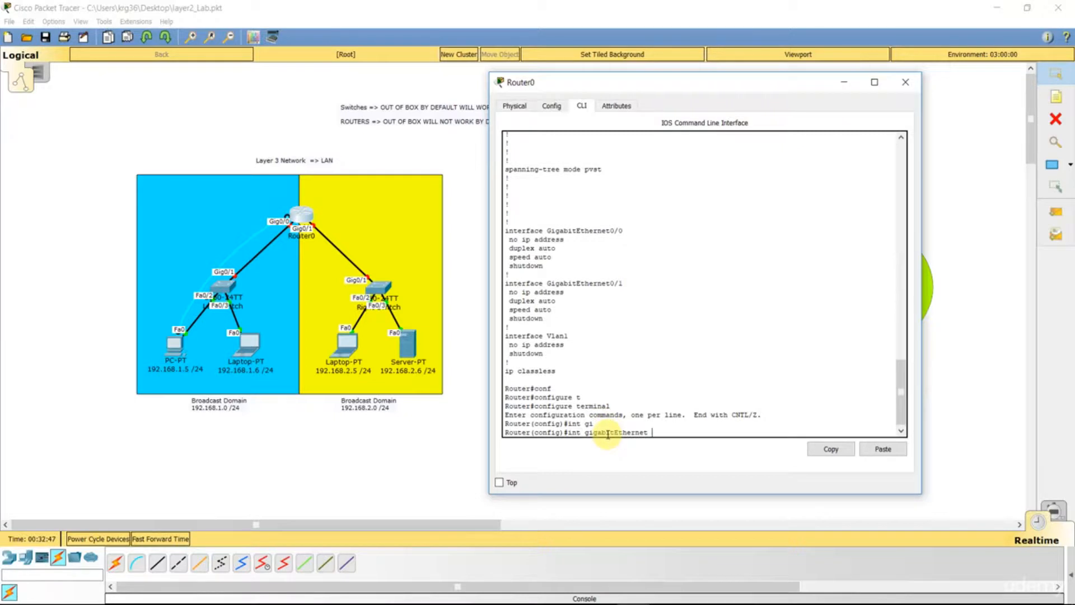
key(BackSpace)
key(BackSpace)
key(BackSpace)
key(BackSpace)
key(BackSpace)
key(BackSpace)
key(BackSpace)
key(BackSpace)
key(BackSpace)
key(BackSpace)
key(BackSpace)
key(BackSpace)
key(BackSpace)
key(BackSpace)
key(BackSpace)
key(Tab)
text(gig)
key(Tab)
text(0/0)
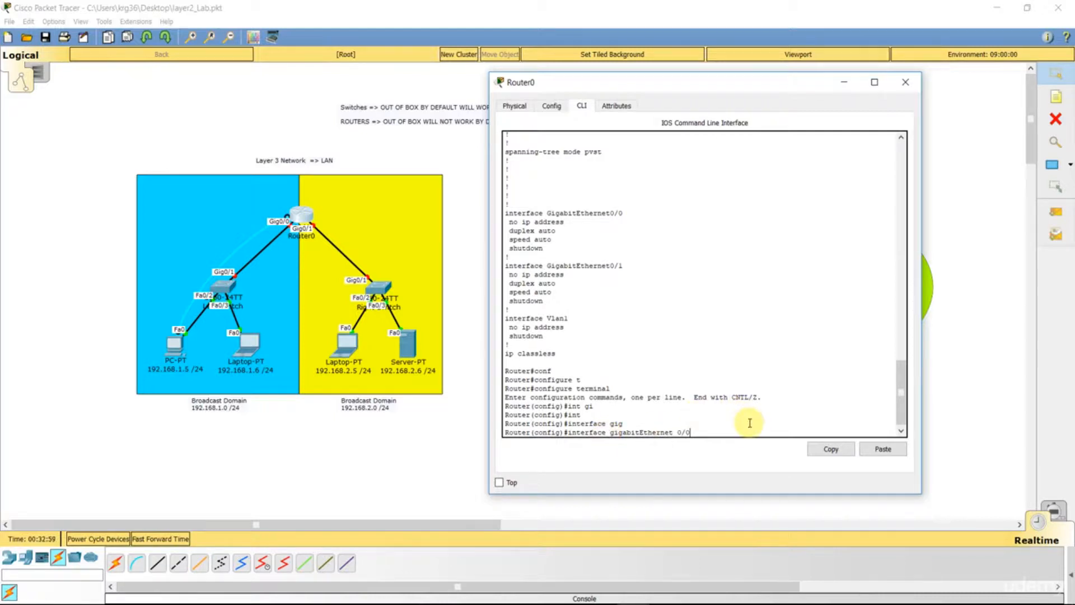
Replace the command with the short form int g0/0, run it, and mark the if part of the prompt
key(BackSpace)
key(BackSpace)
key(BackSpace)
key(BackSpace)
key(BackSpace)
key(BackSpace)
key(BackSpace)
key(BackSpace)
key(BackSpace)
key(BackSpace)
key(BackSpace)
key(BackSpace)
key(BackSpace)
key(BackSpace)
key(BackSpace)
key(BackSpace)
key(BackSpace)
key(BackSpace)
key(BackSpace)
key(BackSpace)
text(g0/0)
key(Return)
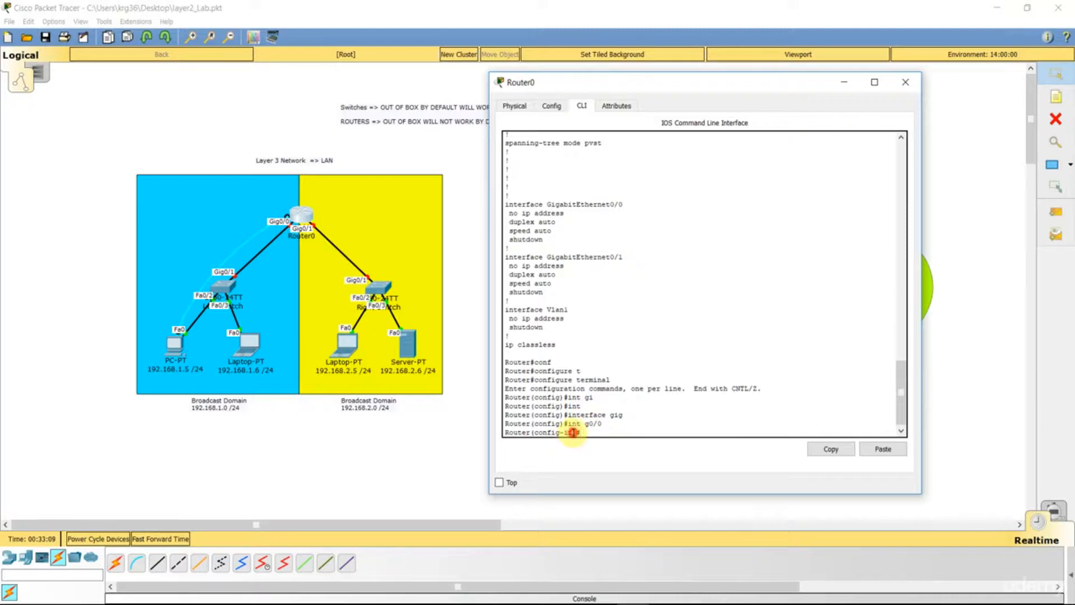
drag(574, 433, 562, 433)
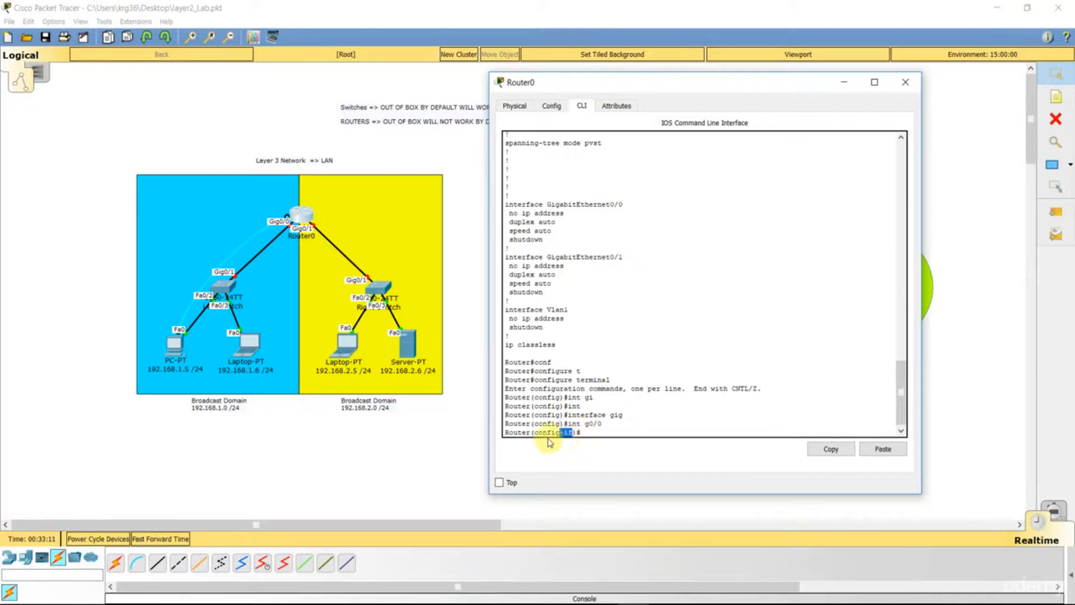
click(596, 434)
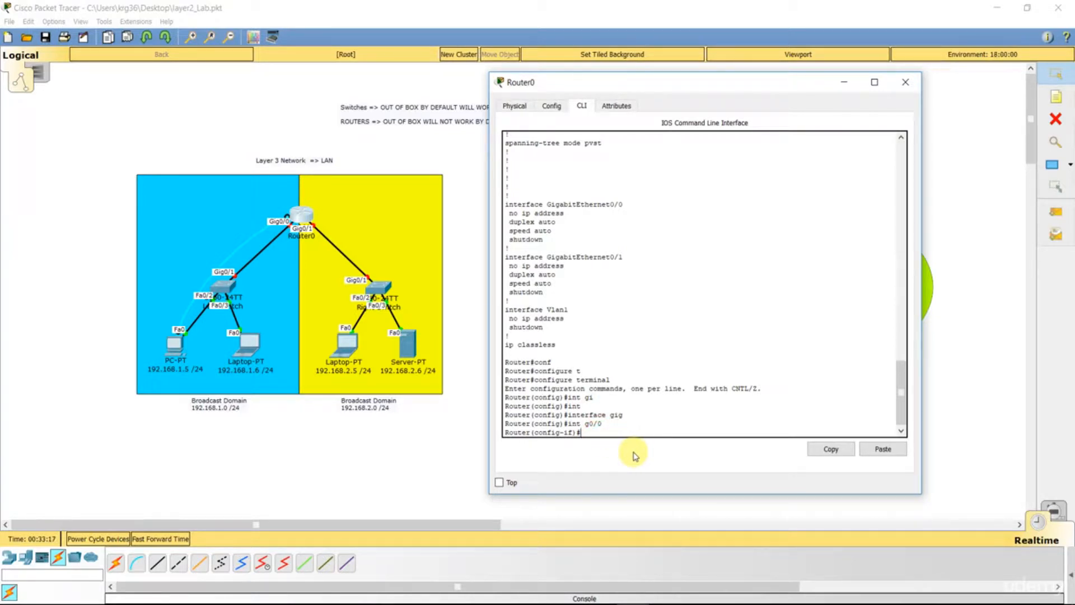
Begin the command ip address 192.168.1.1, query its next parameter with ?, and mark the subnet mask hint
text(ip add)
key(Tab)
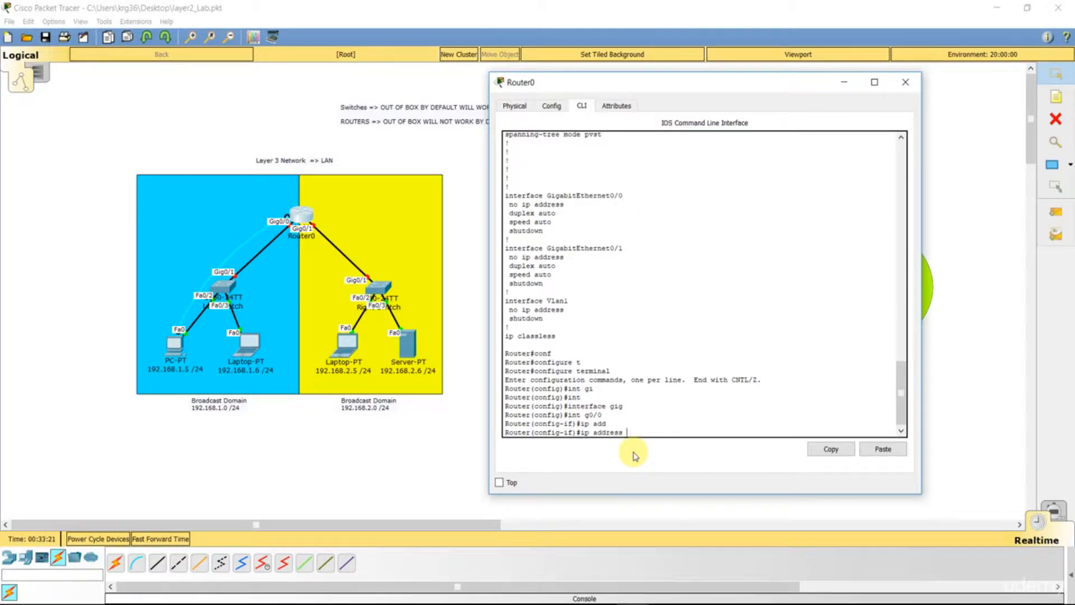
text(192.168.1.1)
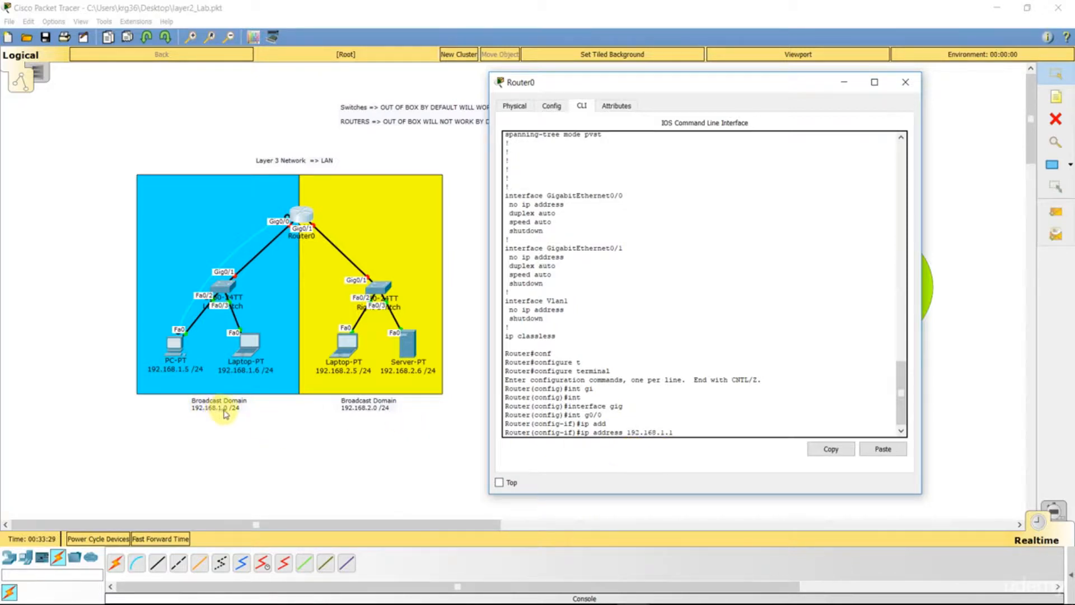
click(671, 431)
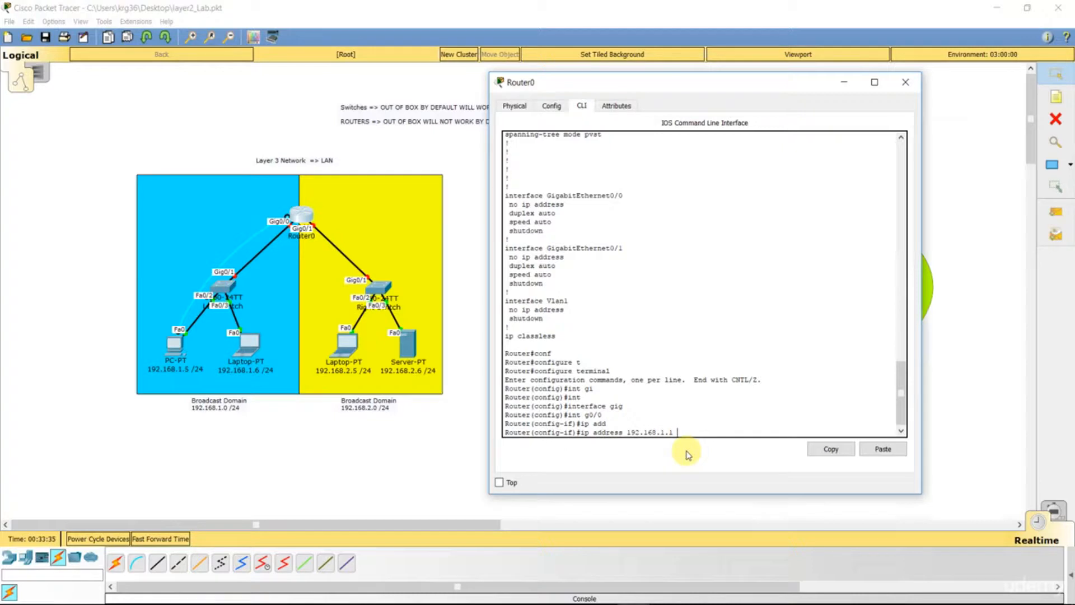
text(?)
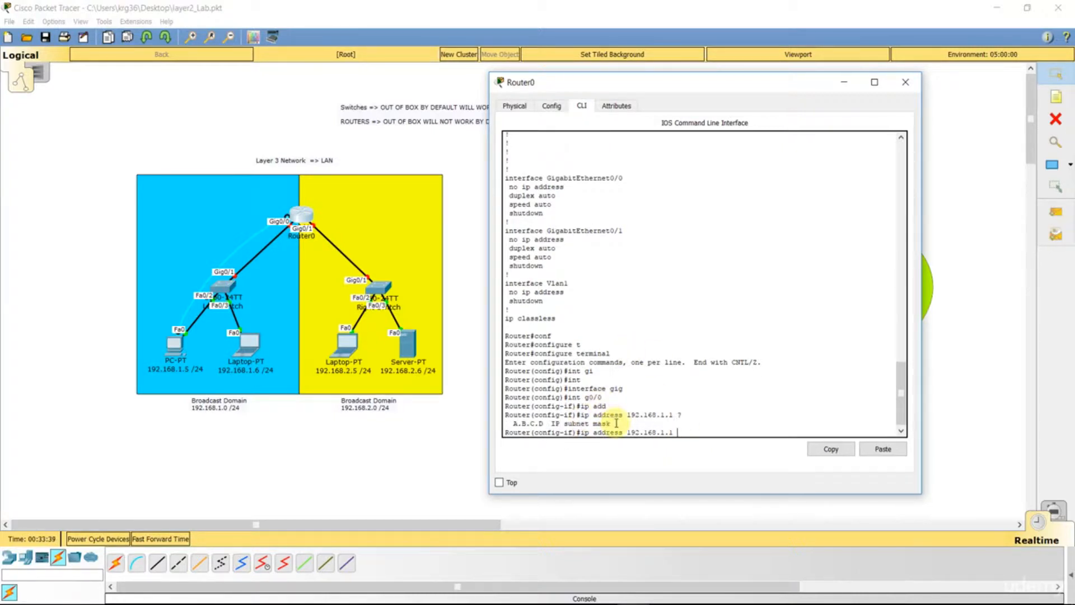
drag(616, 423, 543, 421)
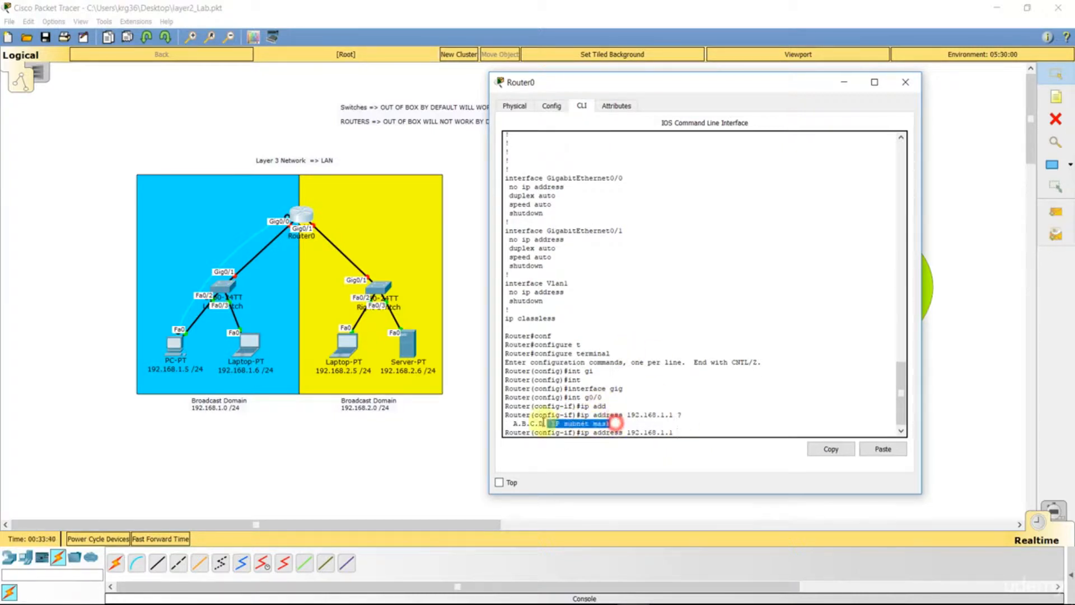
click(688, 430)
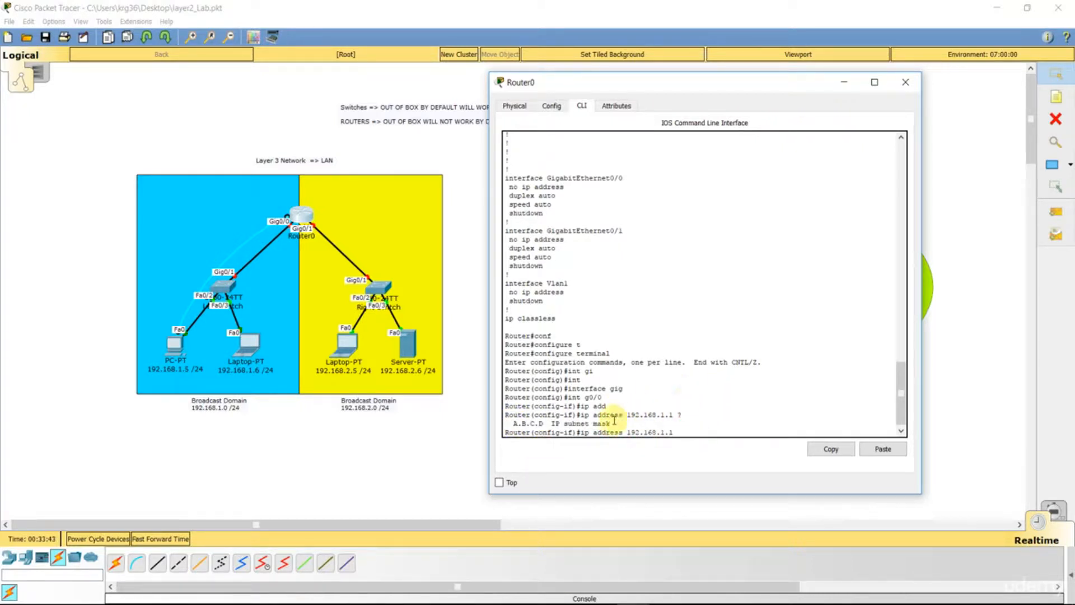
drag(613, 424, 516, 424)
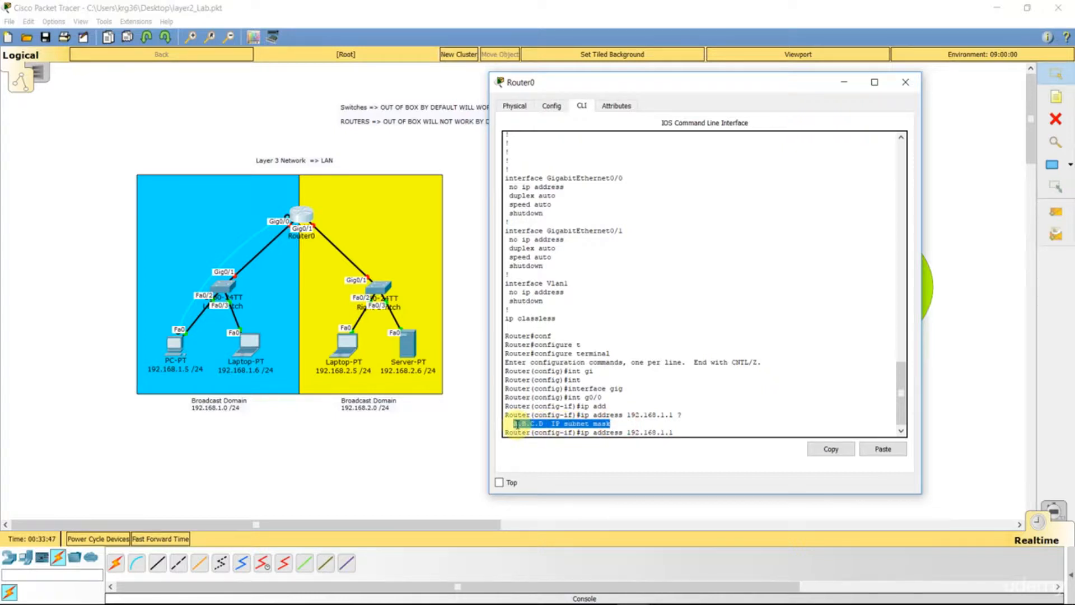
click(694, 429)
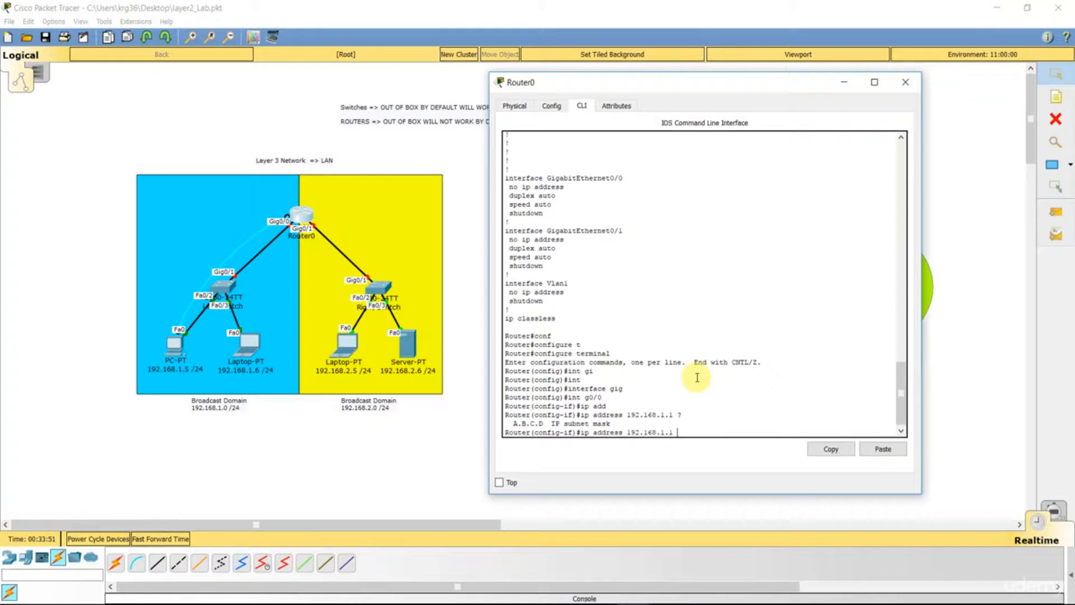
Complete the ip address command with the subnet mask 255.255.255.0 and run it for GigabitEthernet0/0
text(255.255.255.0)
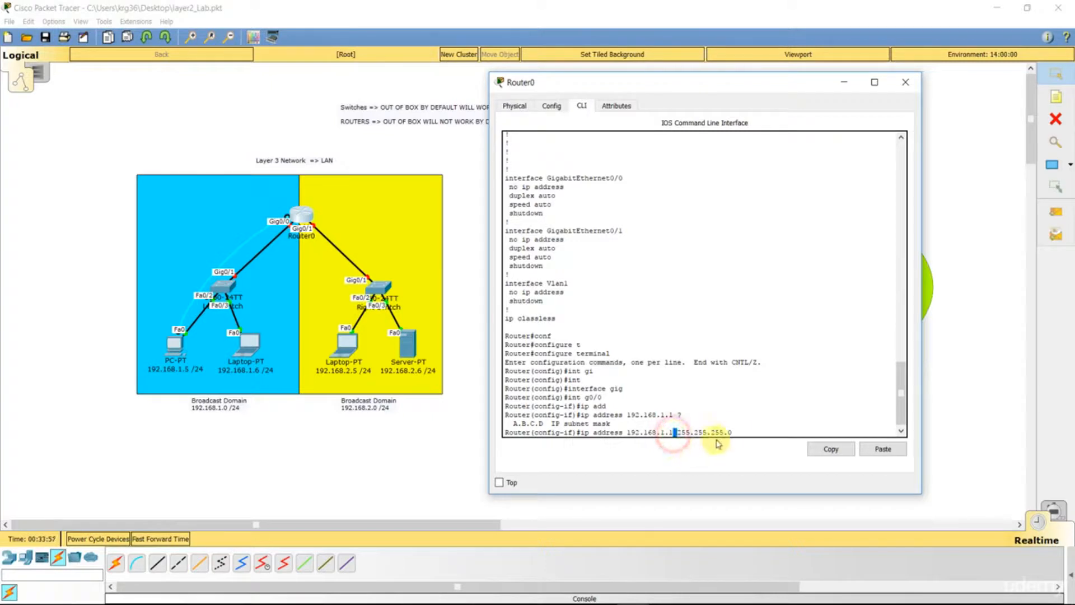
click(744, 432)
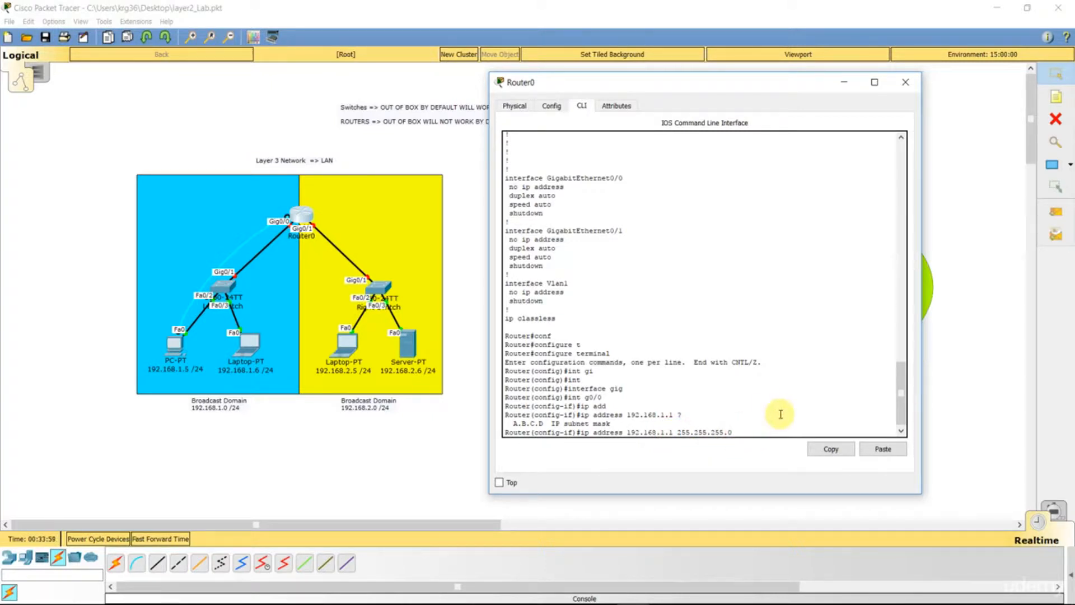
key(Return)
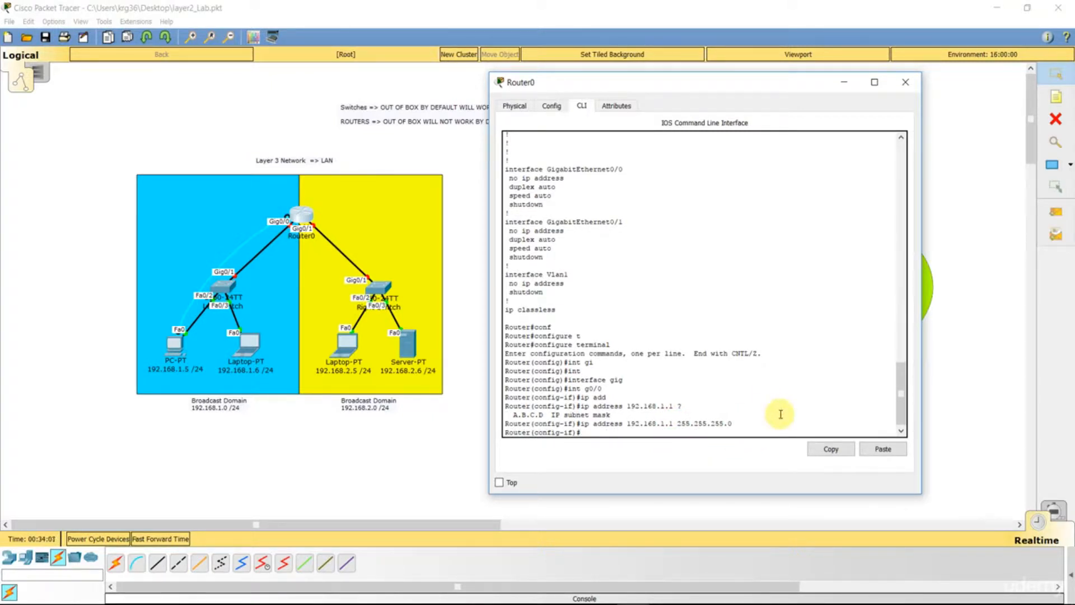
Mark the shutdown line under GigabitEthernet0/0 in the listing and enable that interface with no shut
drag(544, 205, 515, 205)
click(599, 428)
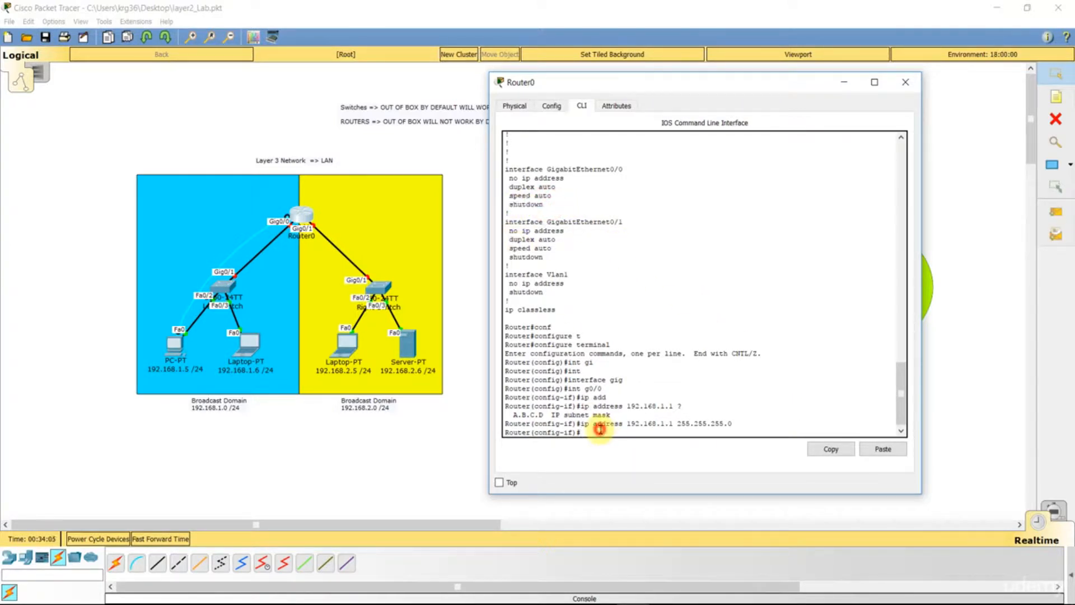
text(no shut)
key(Tab)
key(Return)
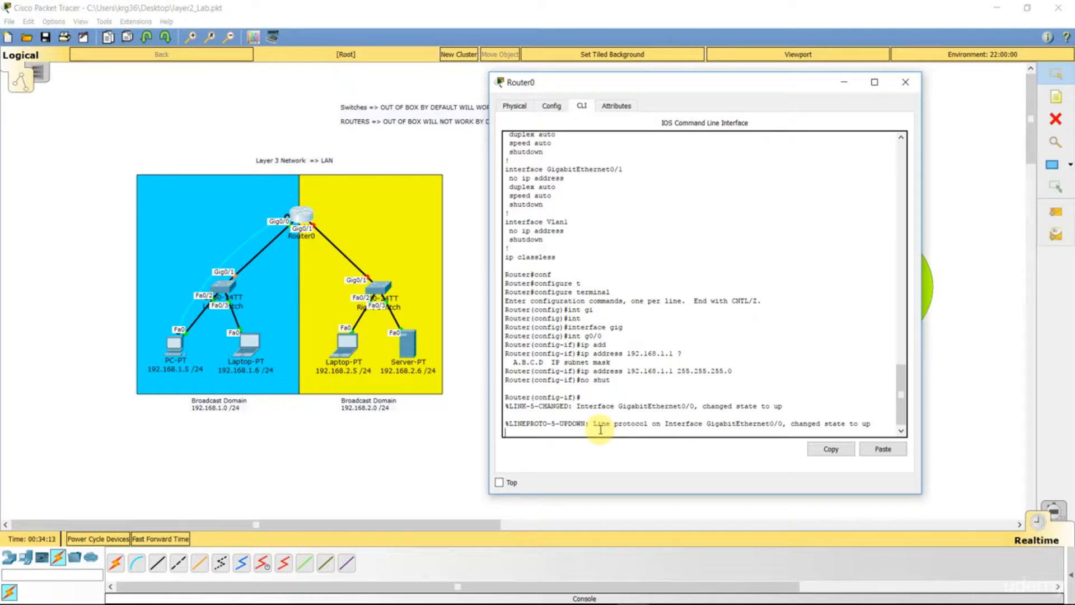
key(Return)
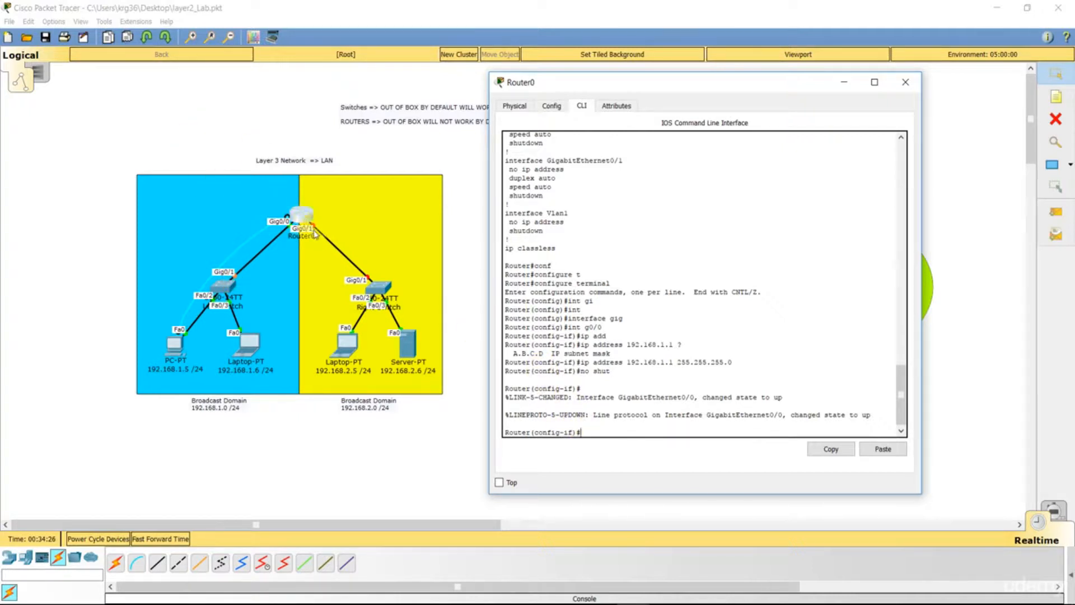
Leave the GigabitEthernet0/0 interface configuration with exit, returning to global configuration mode
click(588, 433)
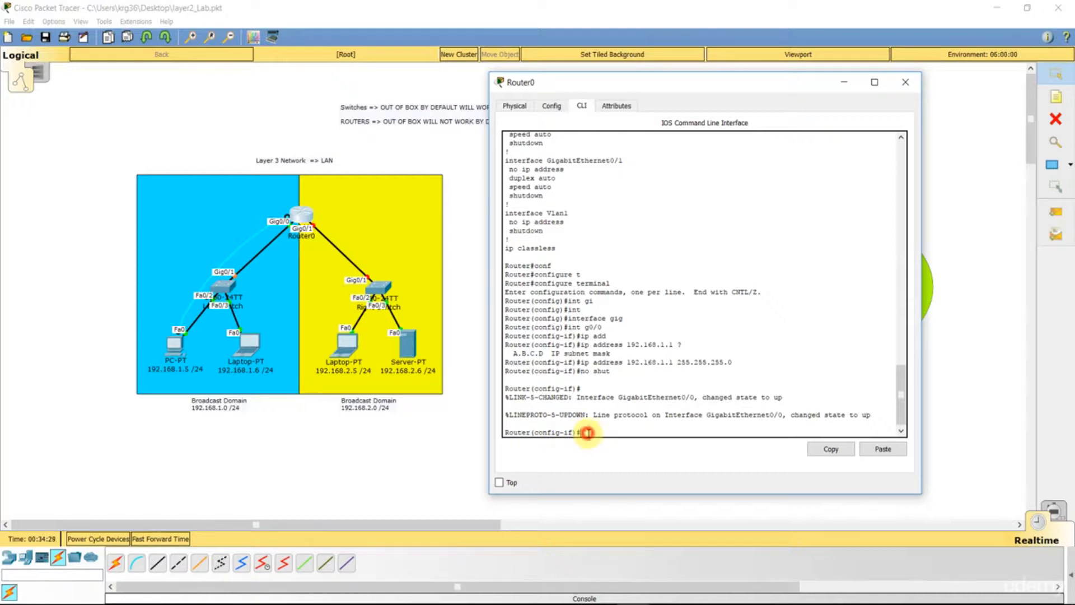
text(exit)
key(Return)
key(Return)
key(Return)
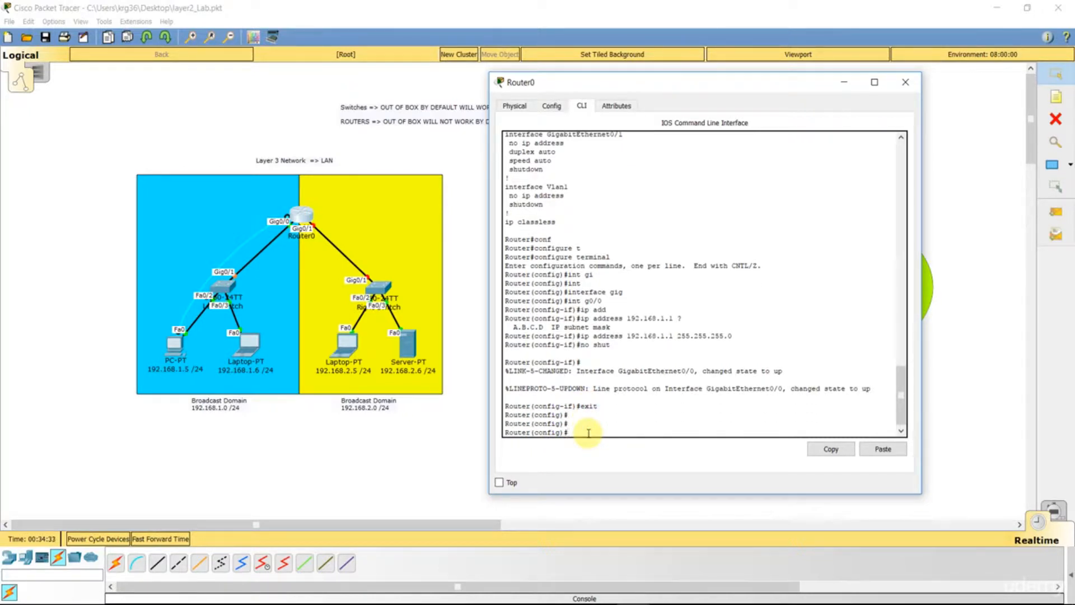
Enter interface configuration with int g0/1 and assign it the IP address 192.168.2.1 with mask 255.255.255.0
text(int g0/1)
key(Return)
text(ip add)
key(Tab)
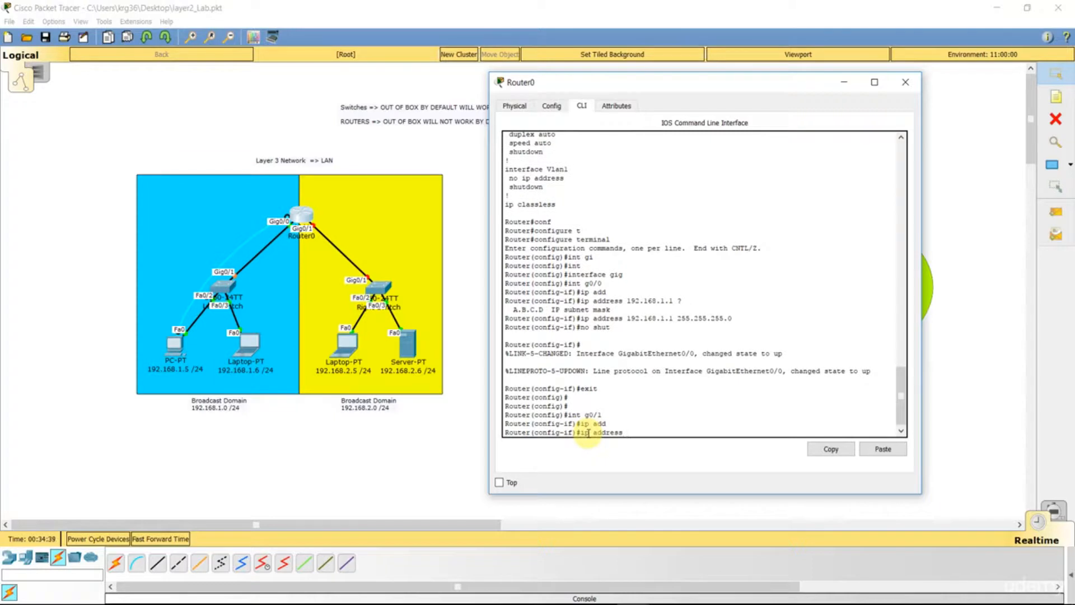
text(192.168.2.1 255.255.255.0)
key(Return)
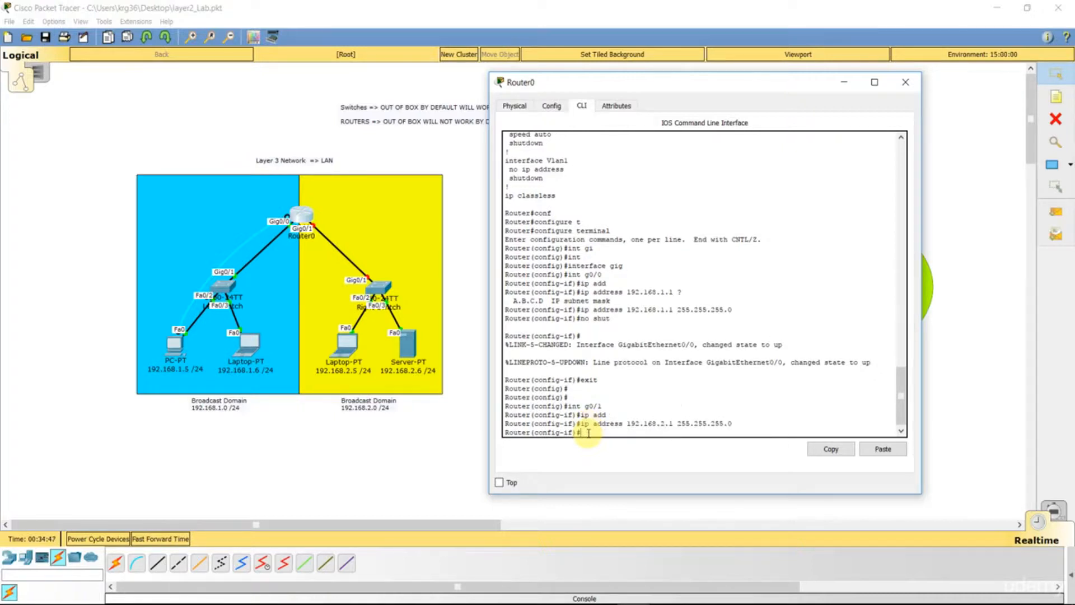
Enable GigabitEthernet0/1 with no shut and leave its interface configuration with exit
text(no shut)
key(Return)
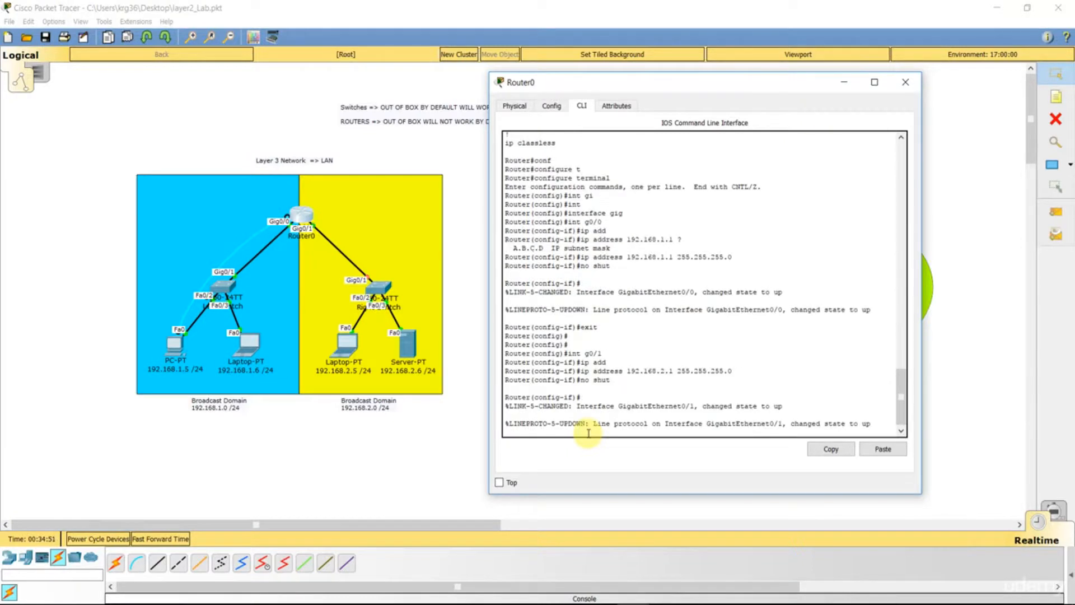
key(Return)
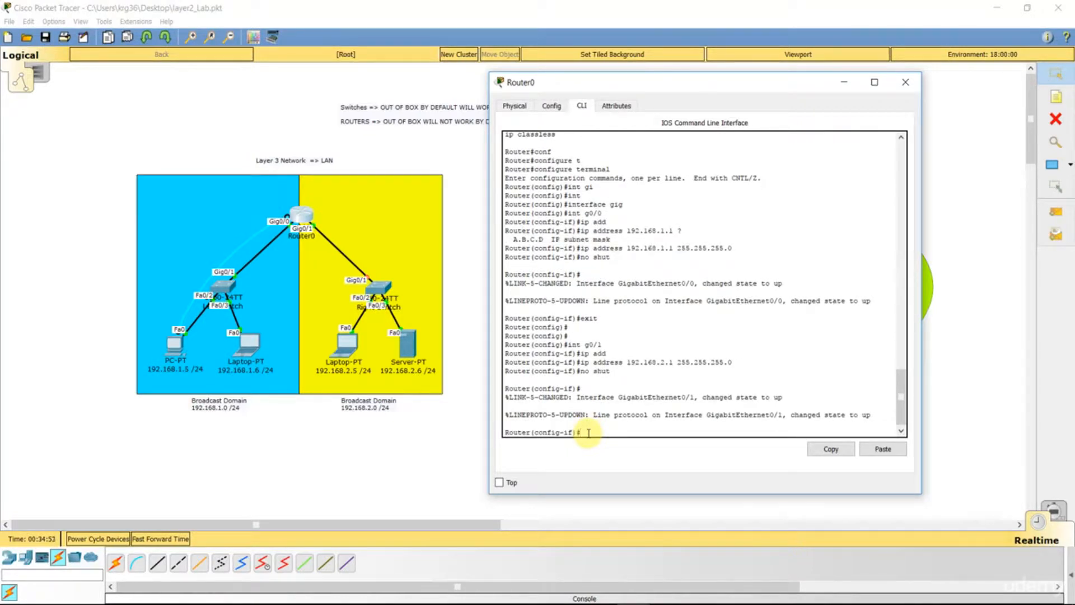
key(Return)
key(Return)
text(exit)
key(Return)
key(Return)
key(Return)
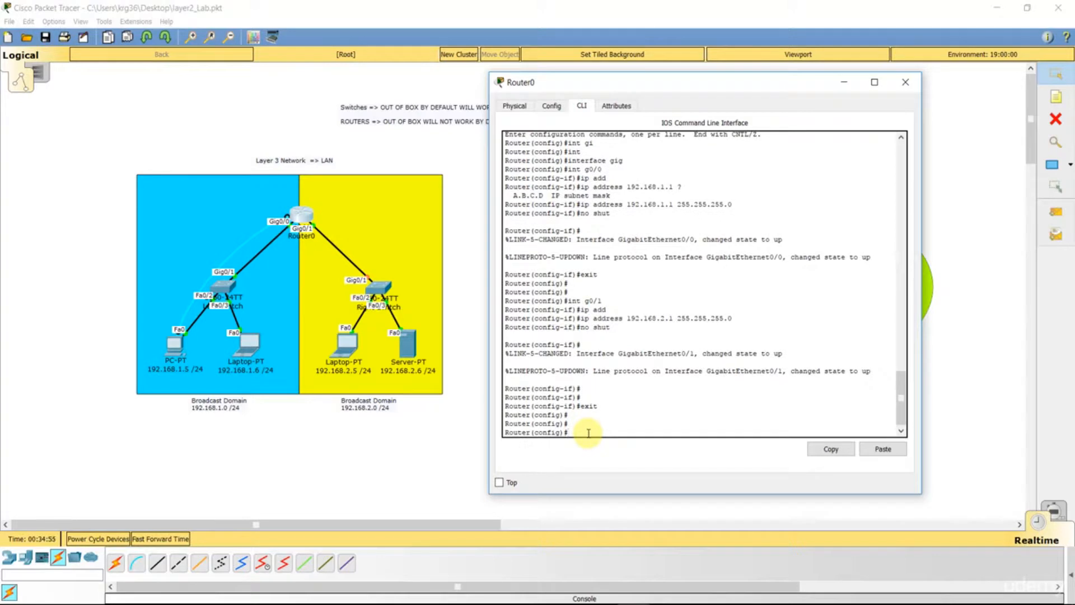
Save the running configuration to startup-config with do copy r s, accepting the default filename, and mark the r in the command
text(do shpy r s)
key(Return)
key(Return)
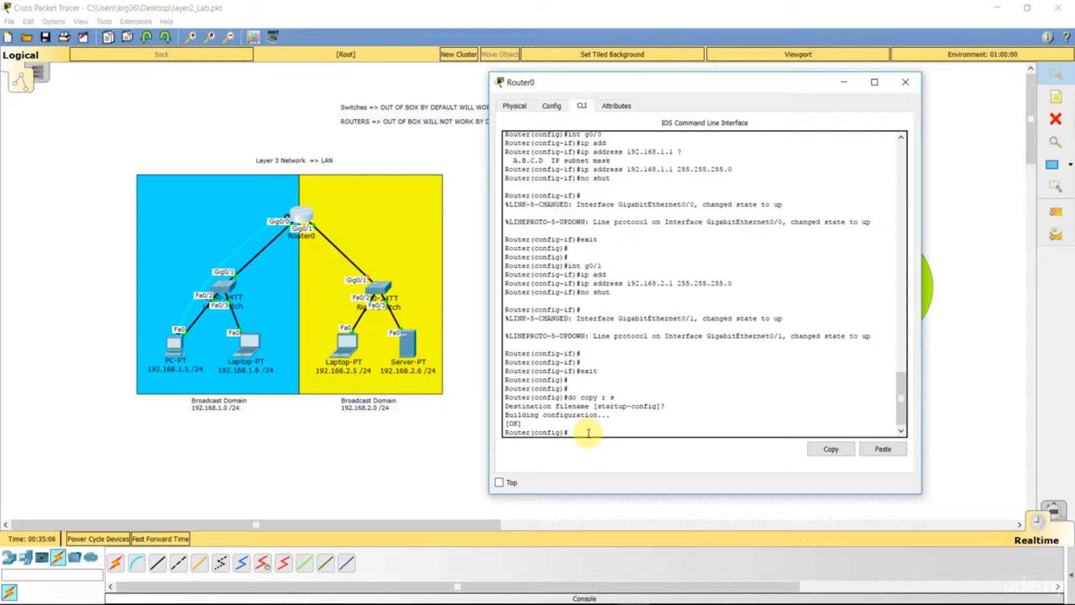
double_click(605, 397)
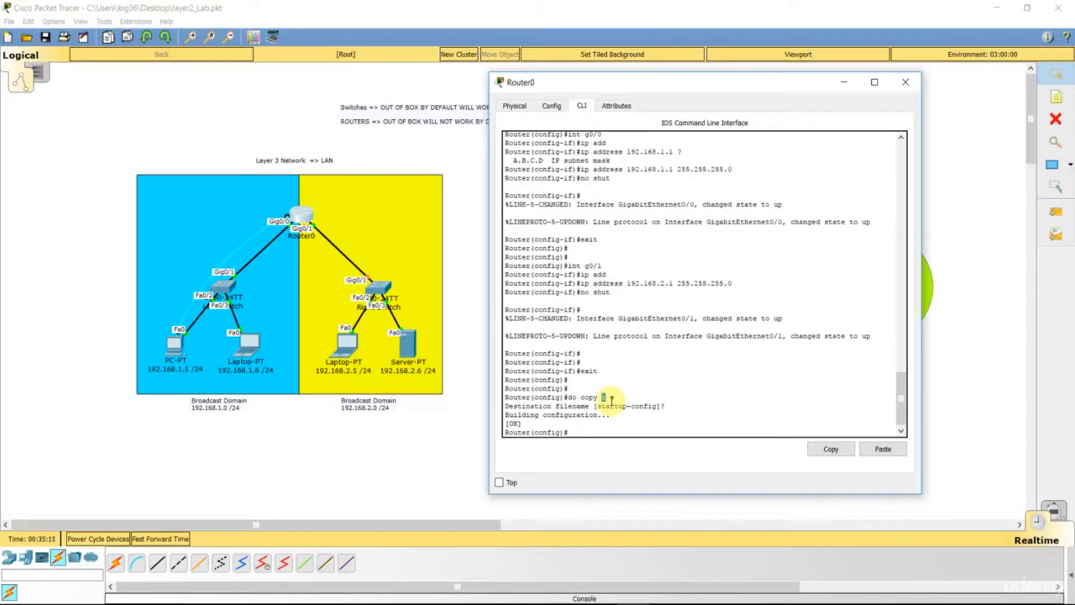
click(609, 398)
click(608, 431)
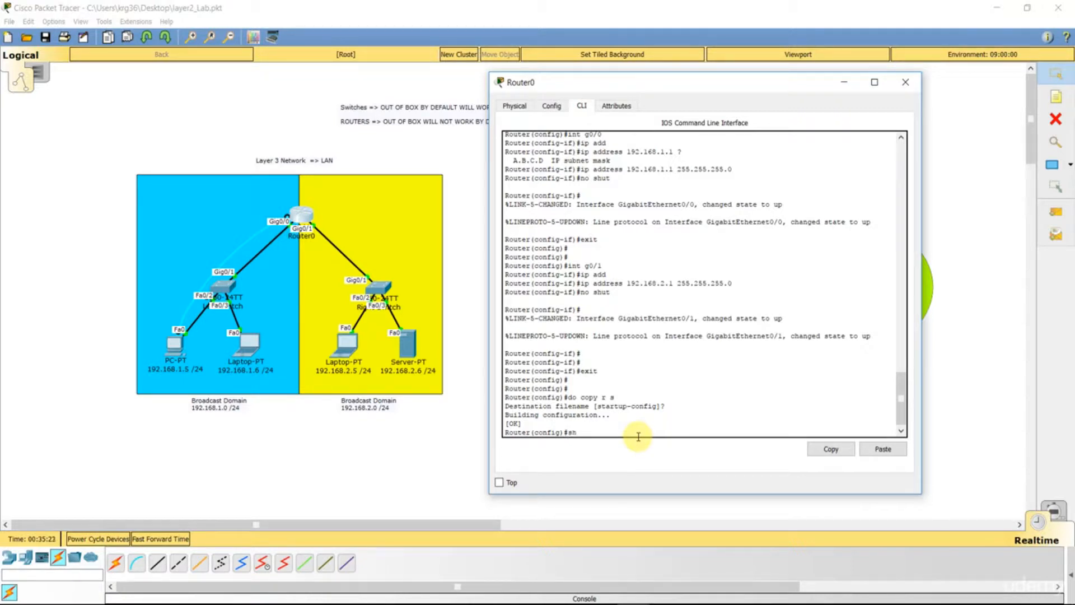
Leave global configuration mode with exit and display Router0's running configuration with show run
text(exit)
key(Return)
key(Return)
key(Return)
text(show run)
key(Return)
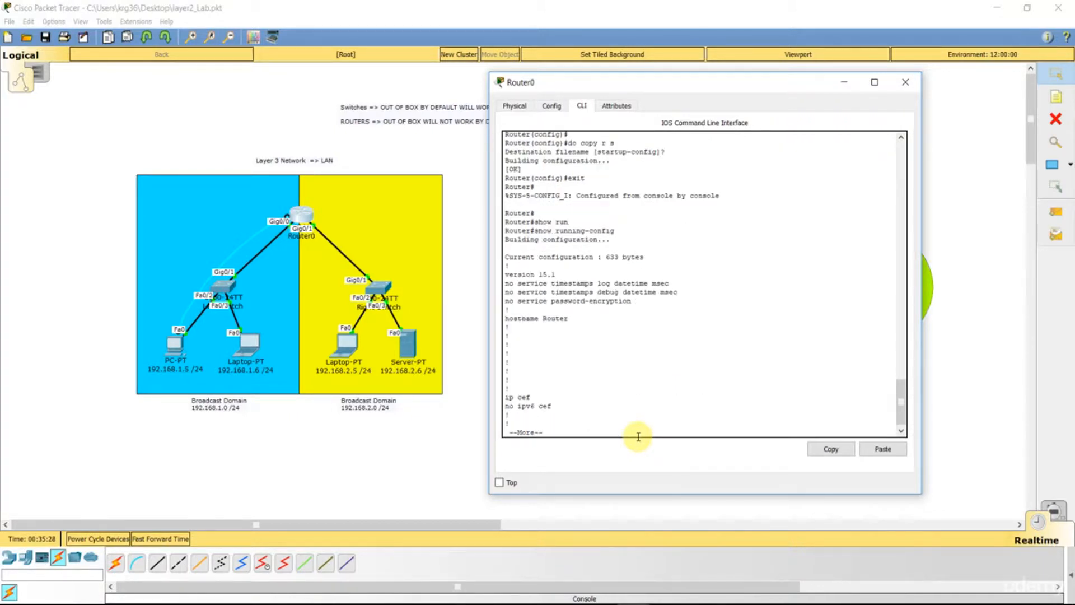
Page through the running configuration and mark the GigabitEthernet0/0 and GigabitEthernet0/1 settings to examine their IP addresses
key(Return)
key(Return)
key(Return)
key(Return)
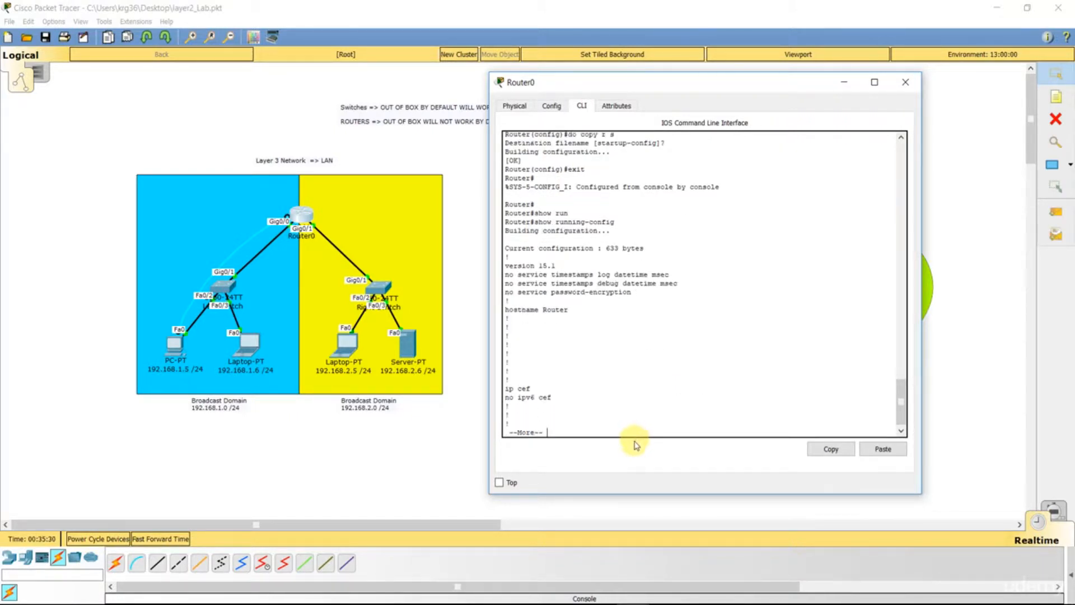
key(Return)
key(Return)
key(Return)
key(Return)
key(Return)
key(Return)
key(Return)
key(Return)
key(Return)
key(Return)
key(Return)
key(Return)
key(Return)
key(Return)
key(Return)
key(Return)
key(Return)
key(Return)
key(Return)
key(Return)
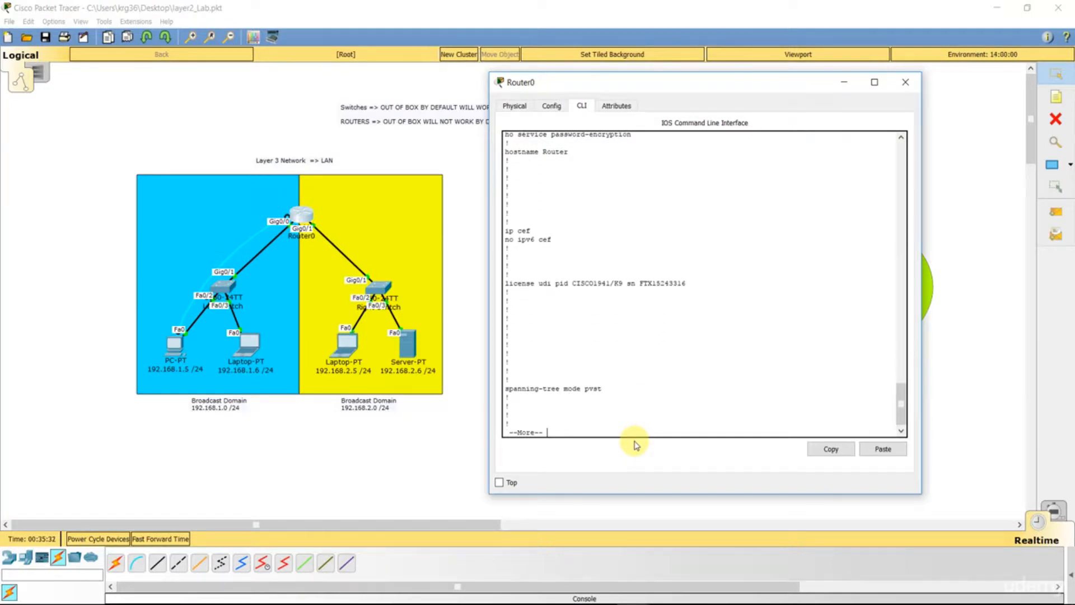
key(Return)
key(Return)
key(Return)
key(Return)
key(Return)
key(Return)
key(Return)
key(Return)
key(Return)
key(Return)
key(Return)
key(Return)
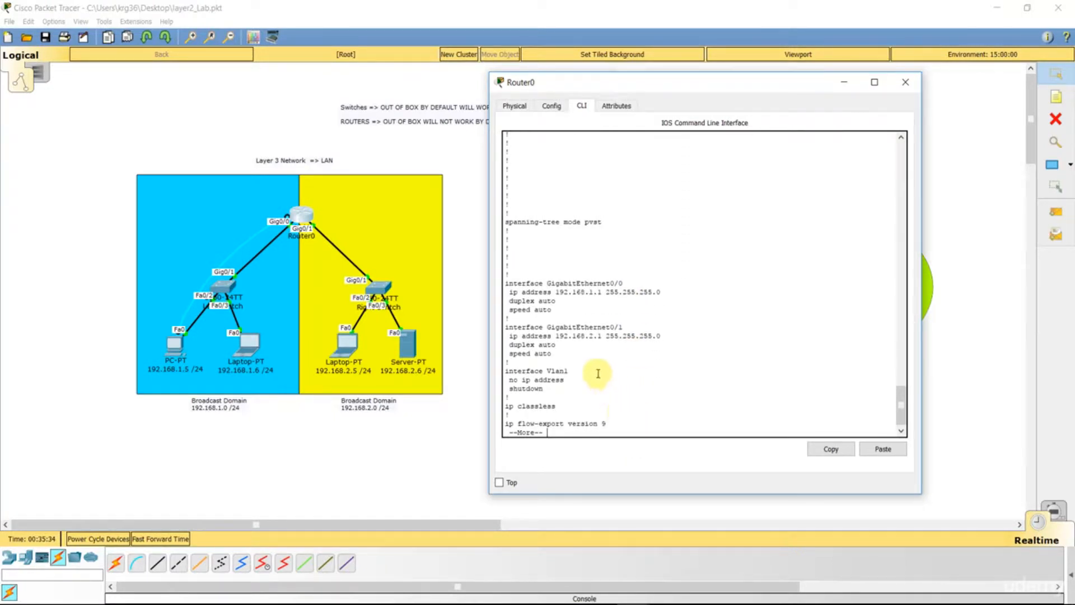
drag(560, 354, 504, 283)
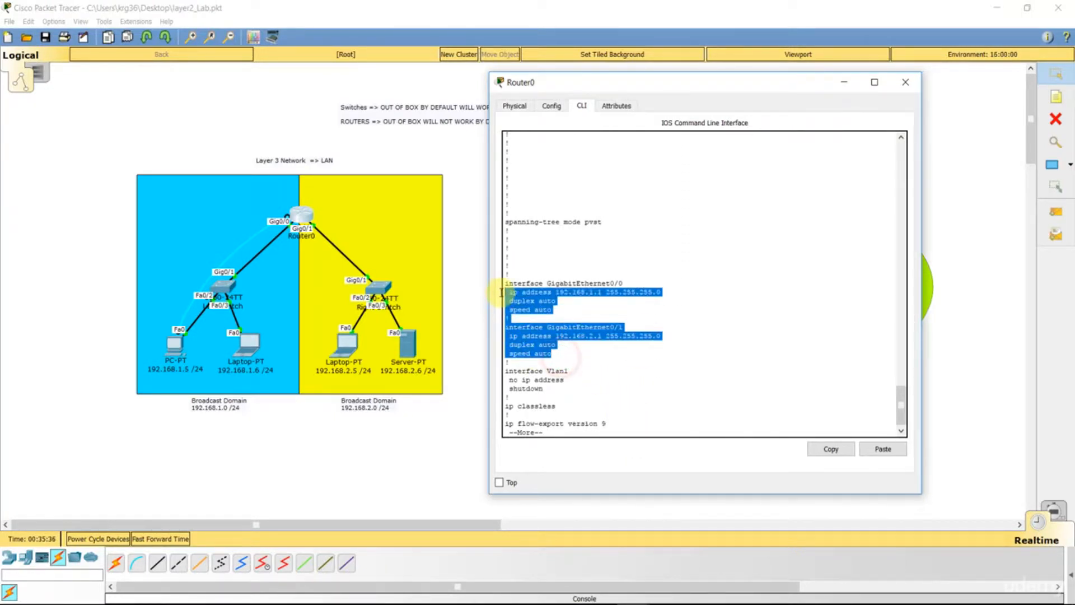
Close Router0's window and ping 192.168.2.5 from the command prompt of the PC labelled 192.168.1.5 /24
click(535, 321)
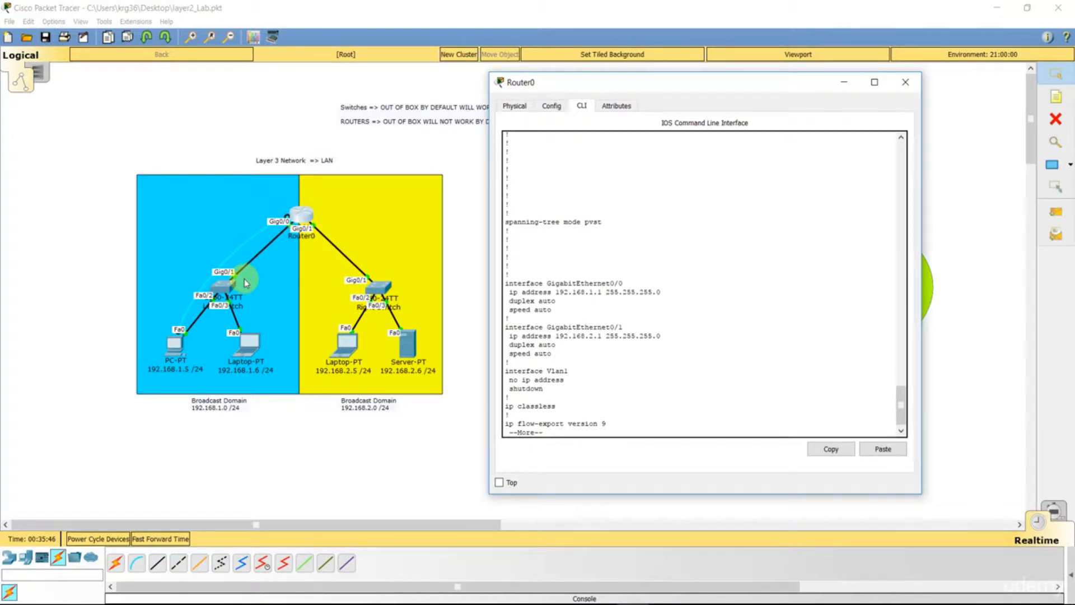
click(907, 83)
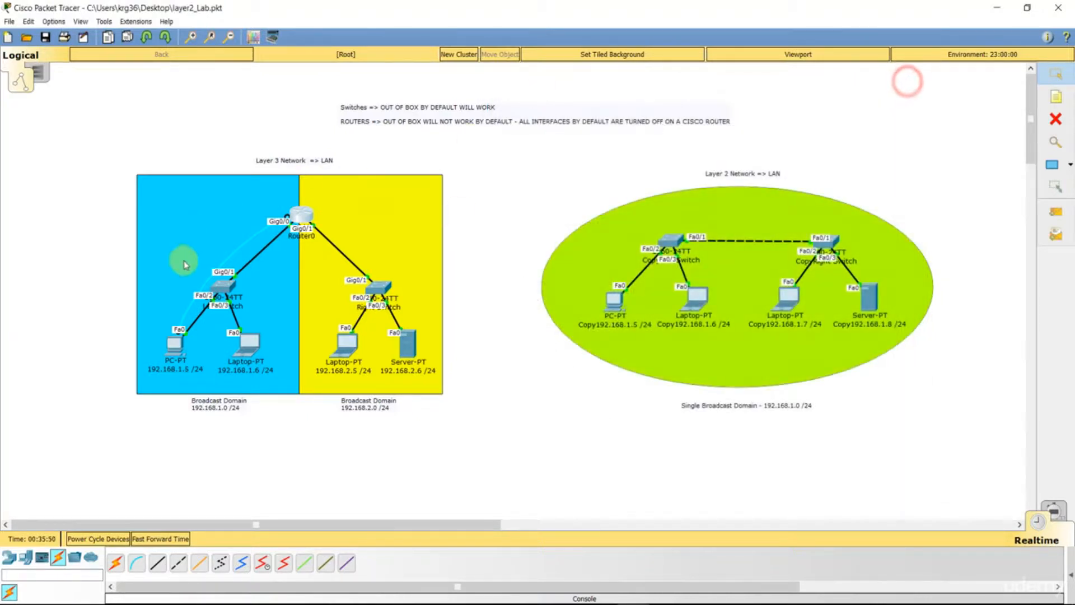
click(174, 350)
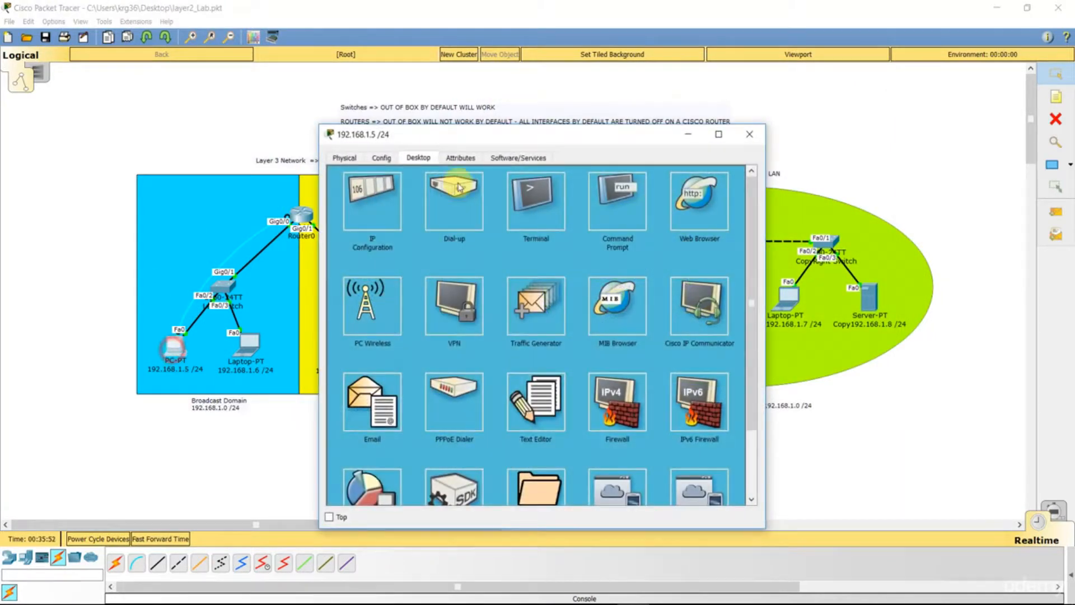
click(616, 200)
drag(505, 137, 680, 107)
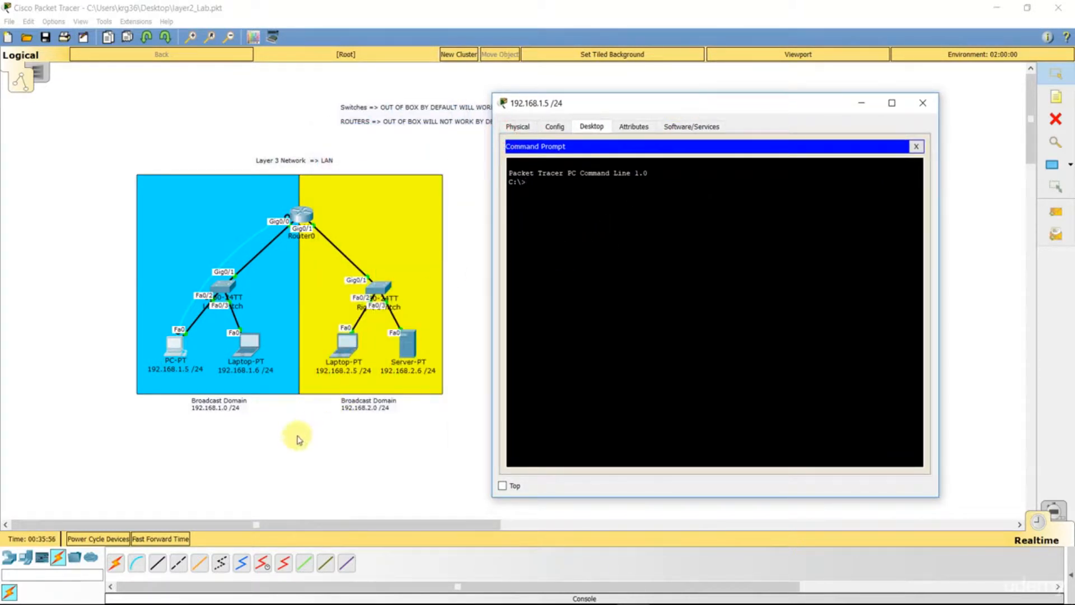
click(579, 234)
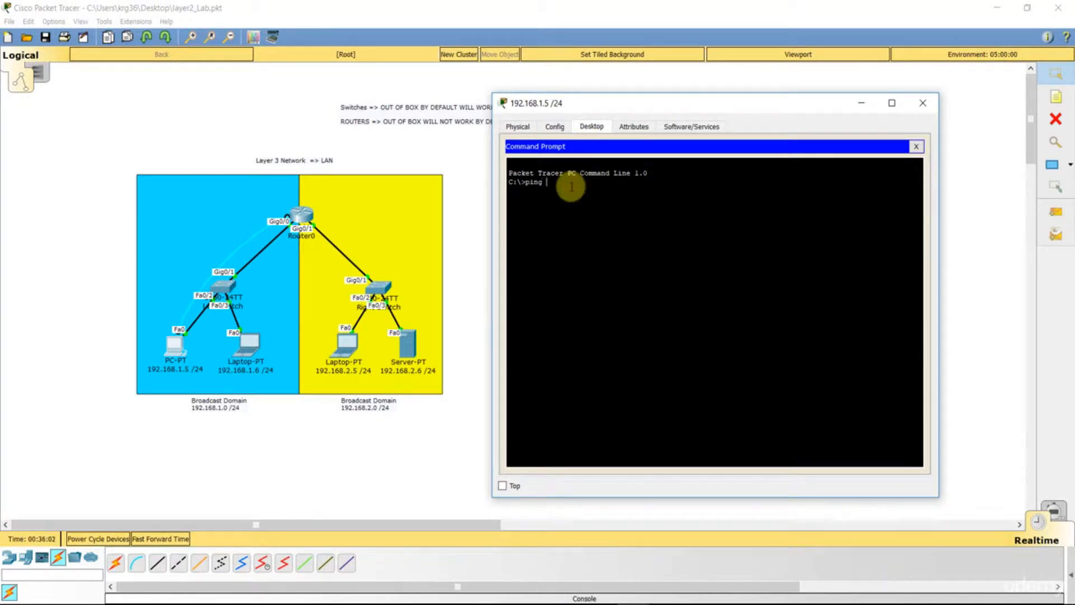
text(ping 192.168.2.5)
key(Return)
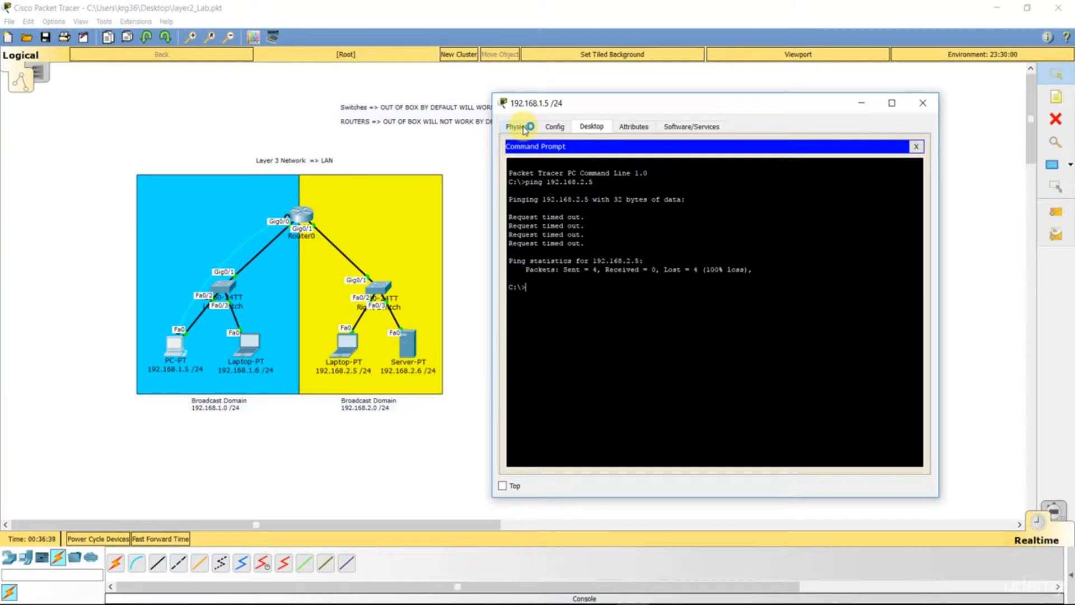
Set the left subnet PC's static IP address to 192.168.2.5 and its default gateway to 192.168.2.1
click(914, 147)
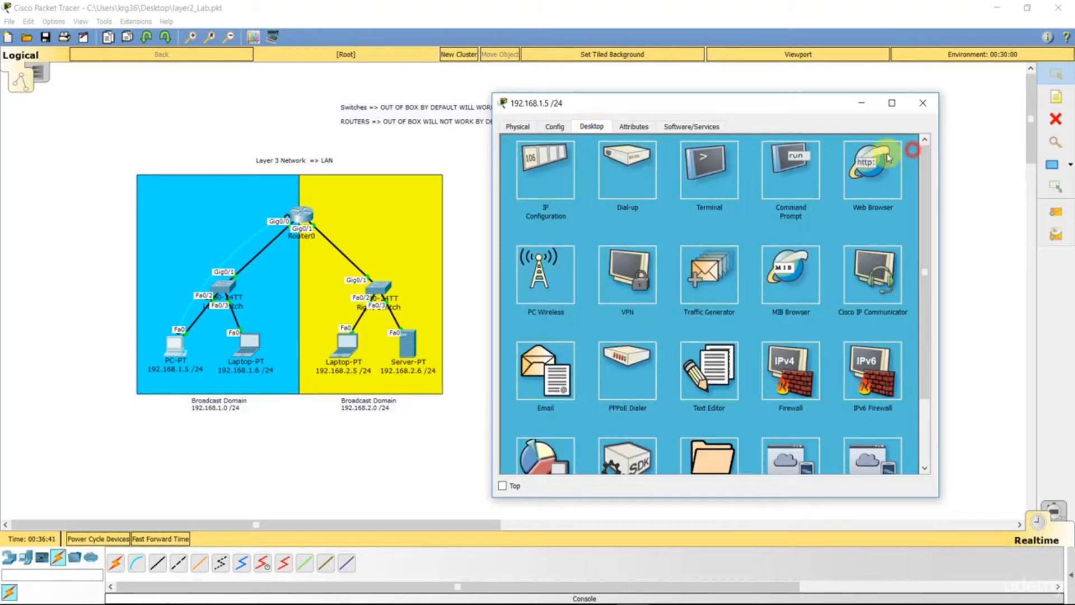
click(538, 175)
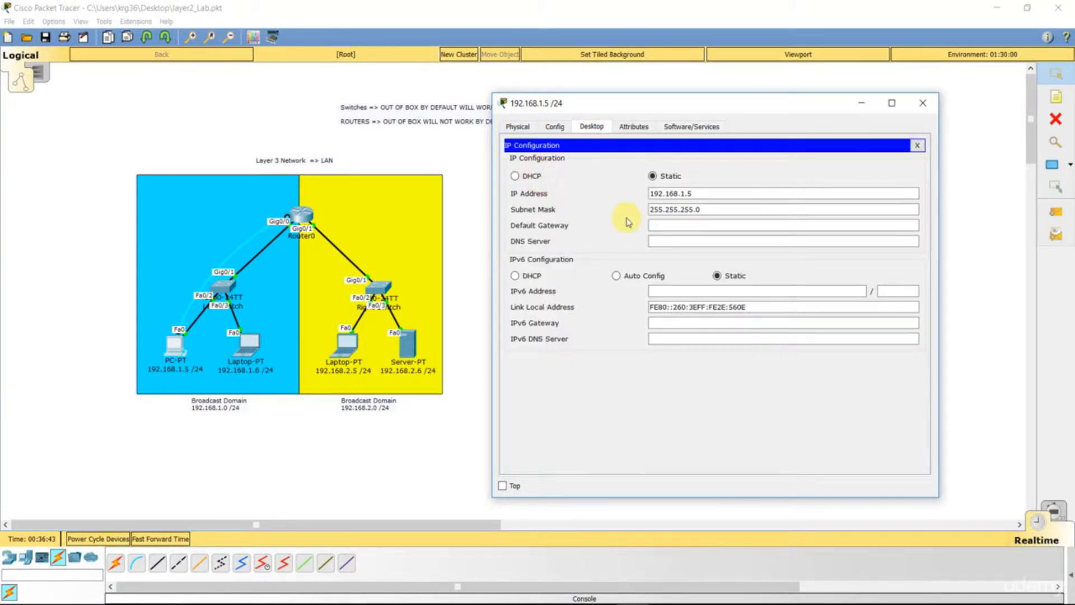
drag(695, 193, 681, 193)
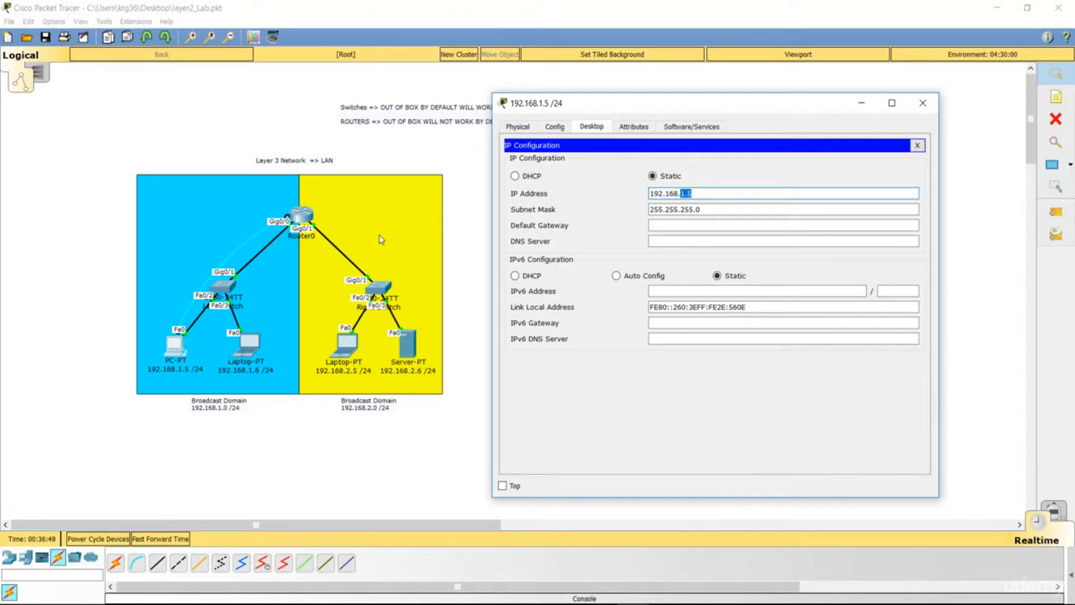
click(745, 190)
key(BackSpace)
text(2)
click(744, 191)
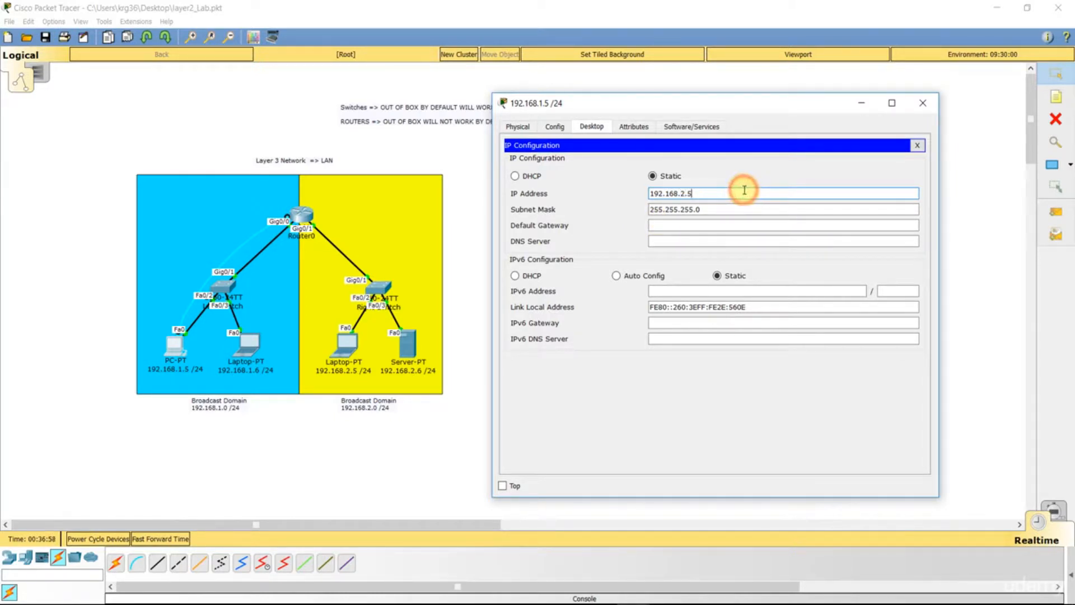
click(659, 224)
text(192.168.2.1)
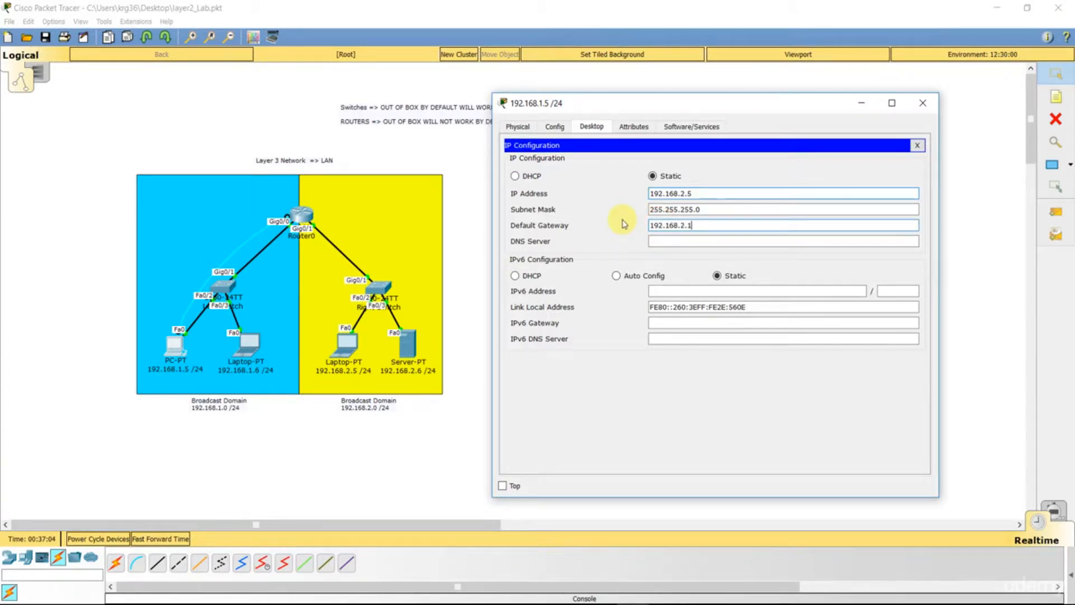
click(917, 145)
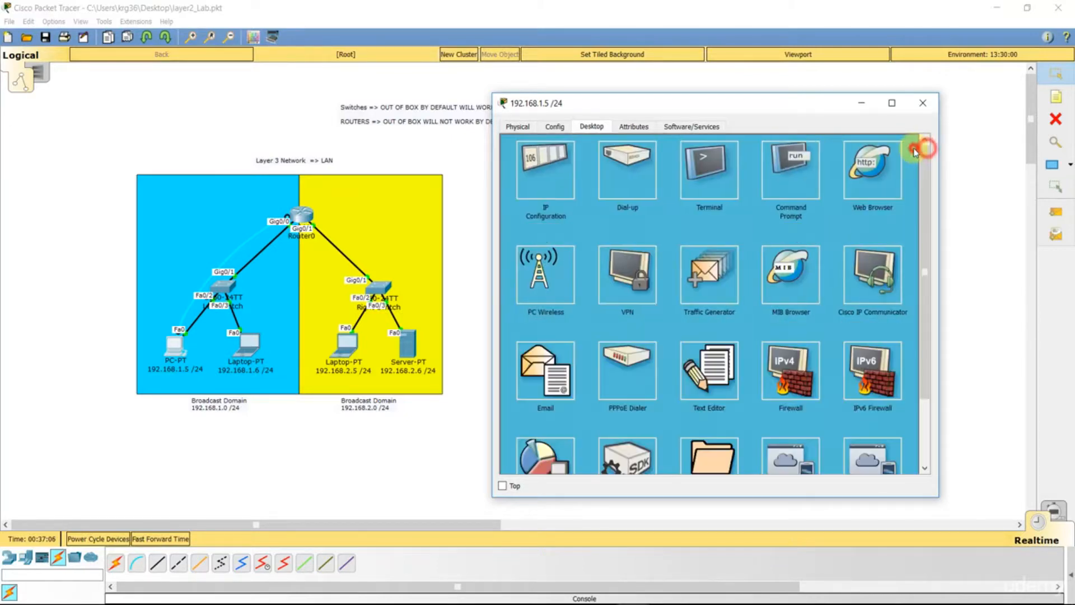
click(923, 103)
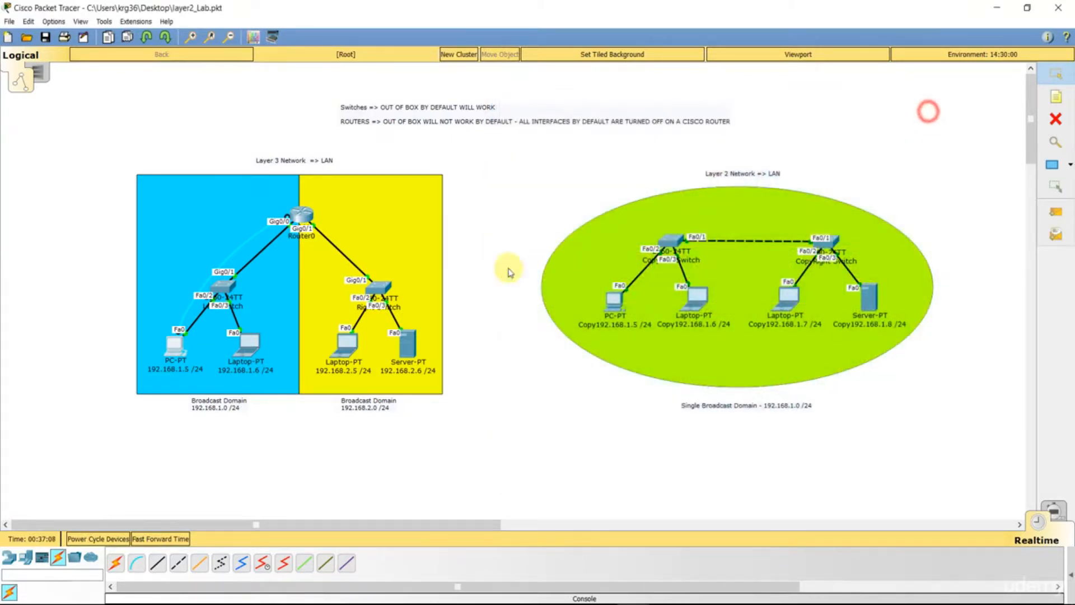
Set the default gateway of the server labelled 192.168.2.6 /24 to 192.168.2.1 and close its window
click(415, 347)
drag(603, 127, 837, 112)
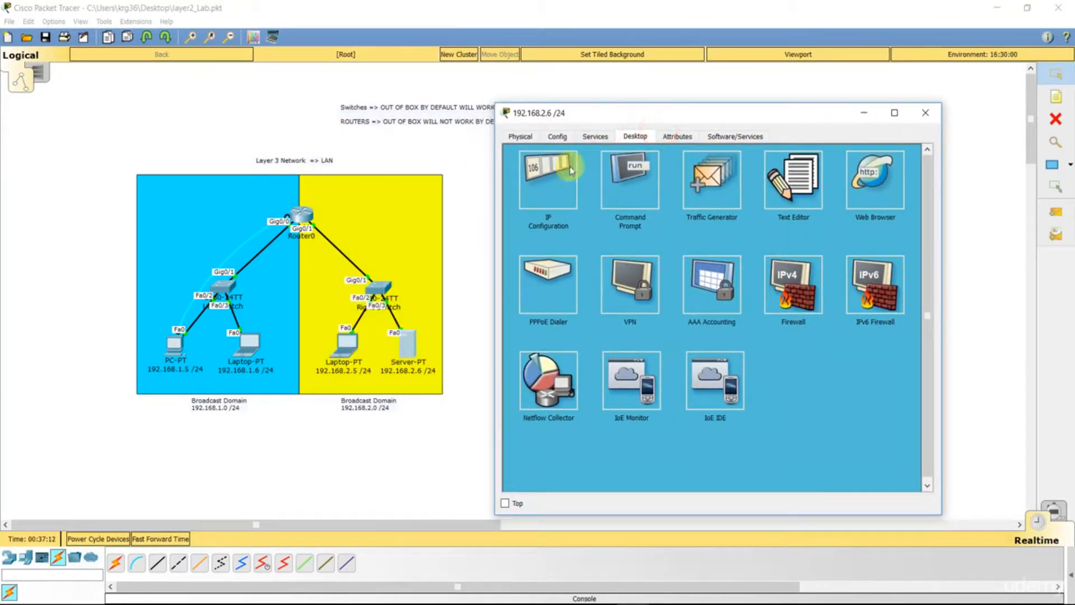
click(551, 176)
click(706, 217)
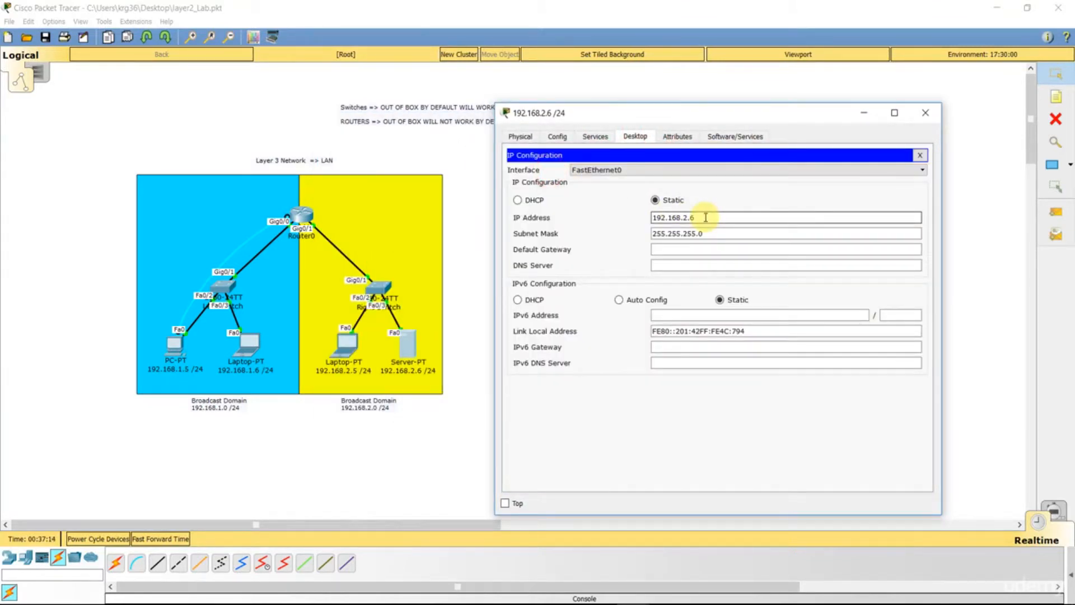
click(695, 247)
text(192.168.2)
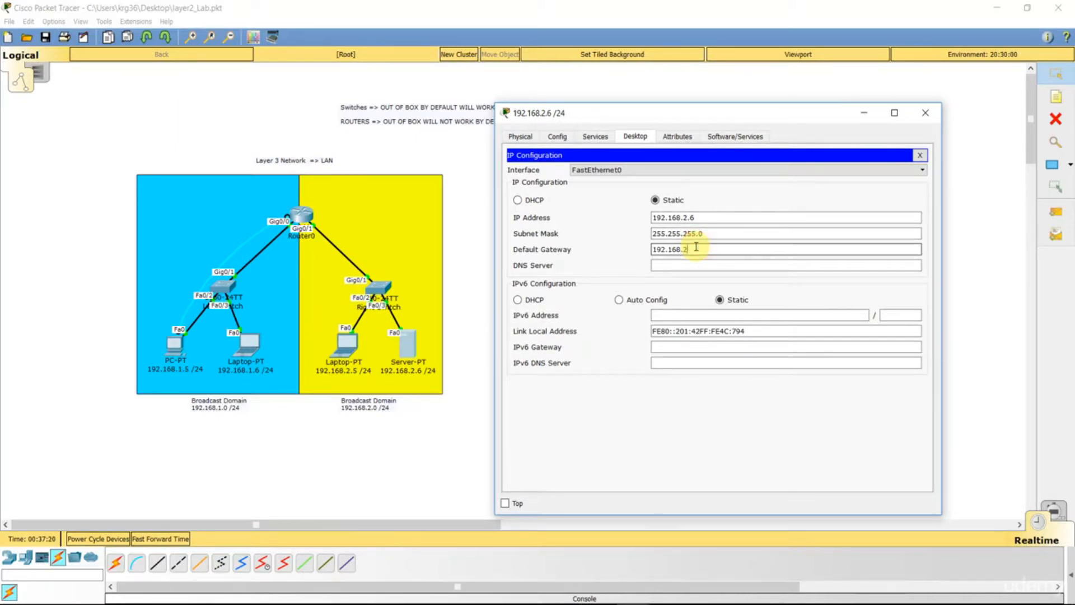
click(919, 155)
click(927, 114)
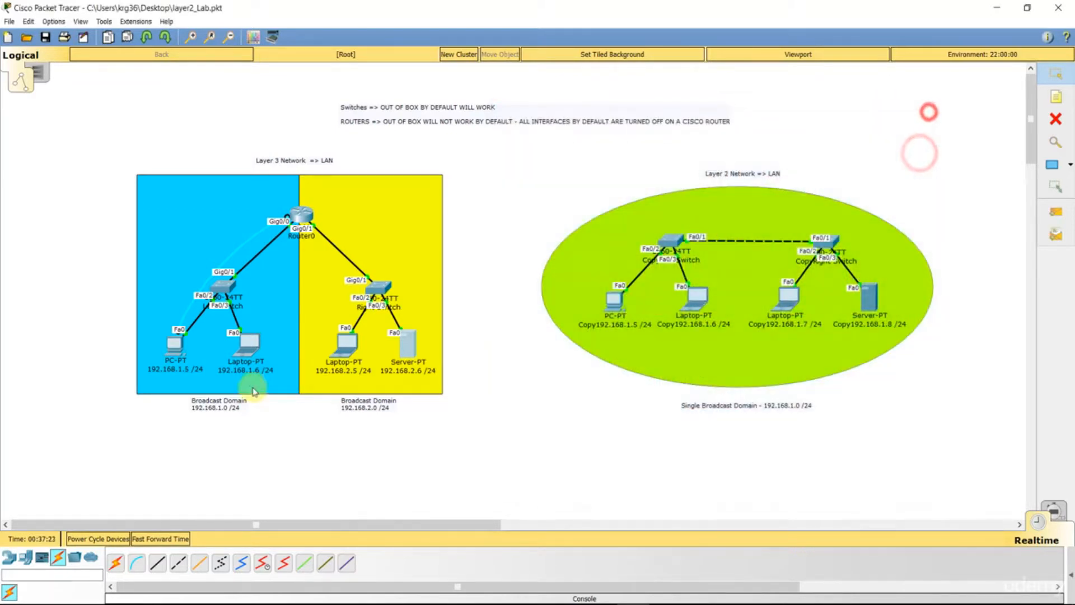
Reopen the IP configuration of the PC in the blue subnet to examine its address and default gateway
click(174, 346)
drag(547, 133, 741, 102)
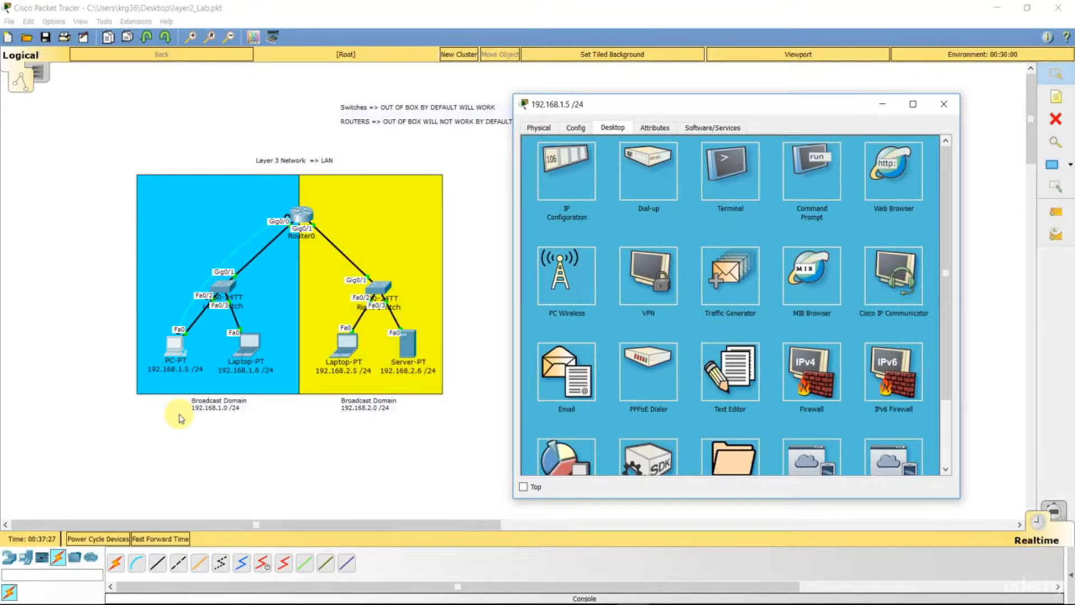
click(570, 174)
click(692, 227)
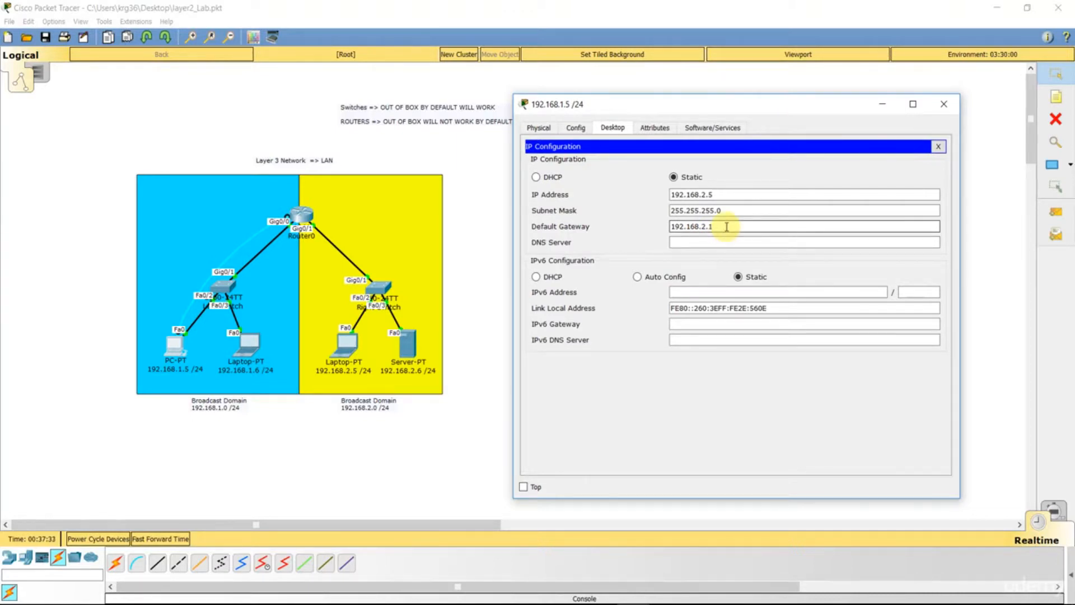
click(943, 106)
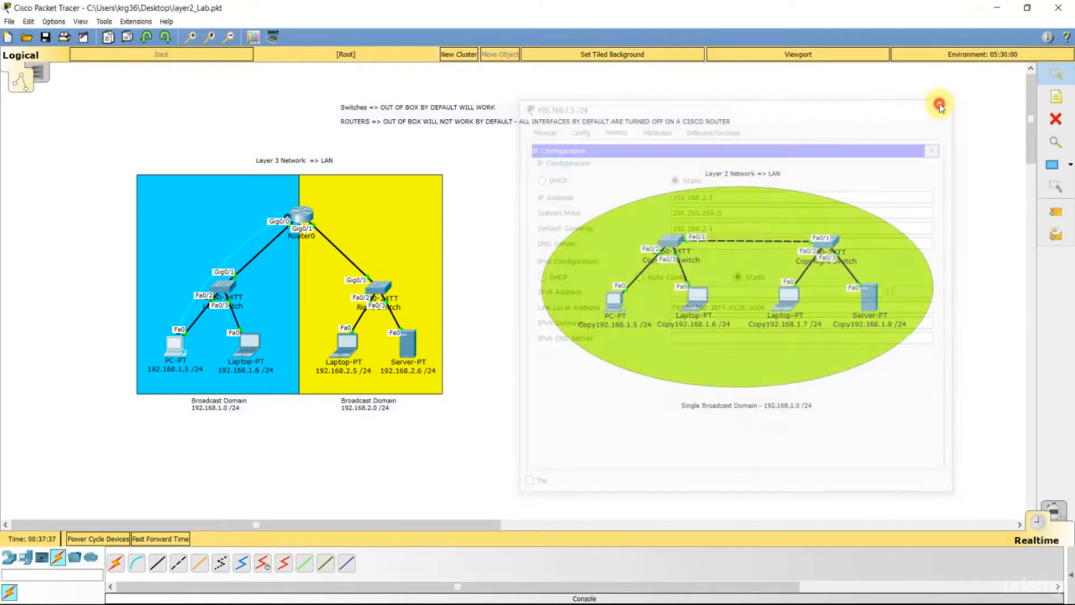
Correct the blue subnet PC's IP address to 192.168.1.5 and its default gateway to 192.168.1.1
click(168, 341)
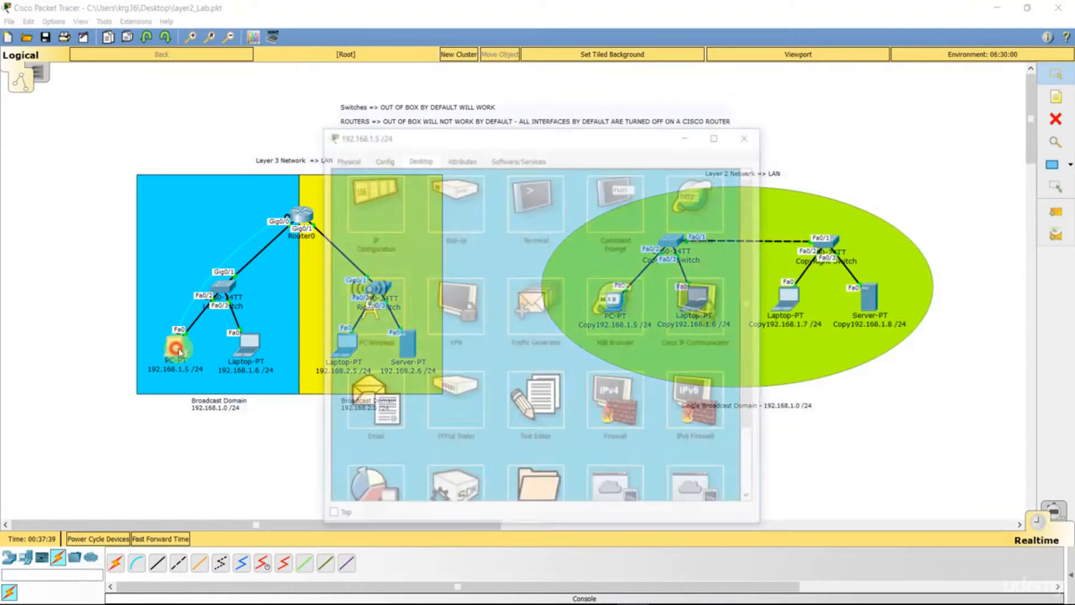
click(382, 203)
double_click(509, 224)
text(192.168.1.5)
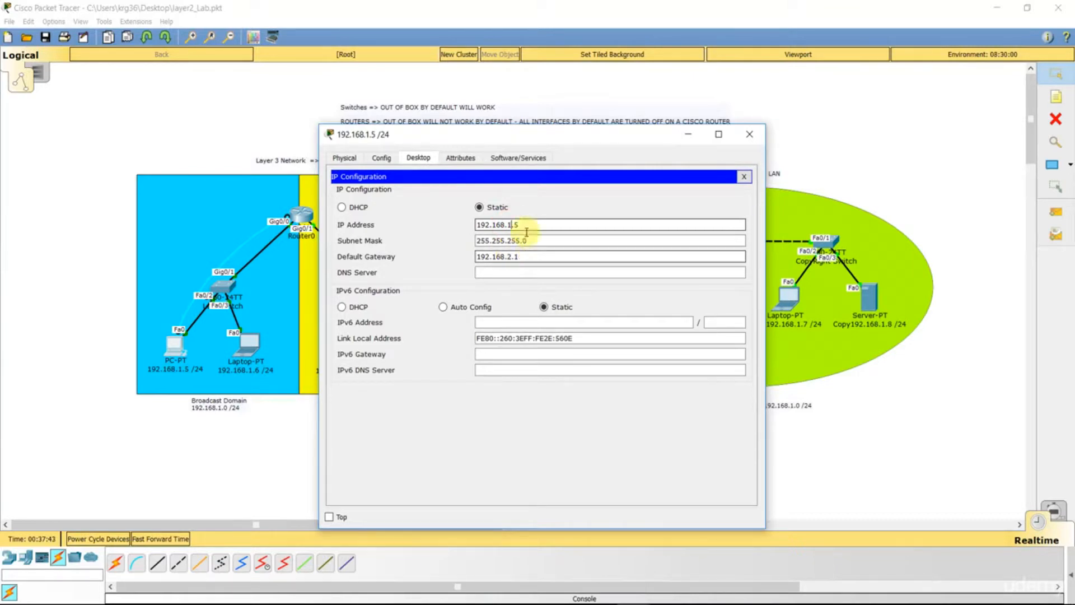
drag(540, 134, 729, 109)
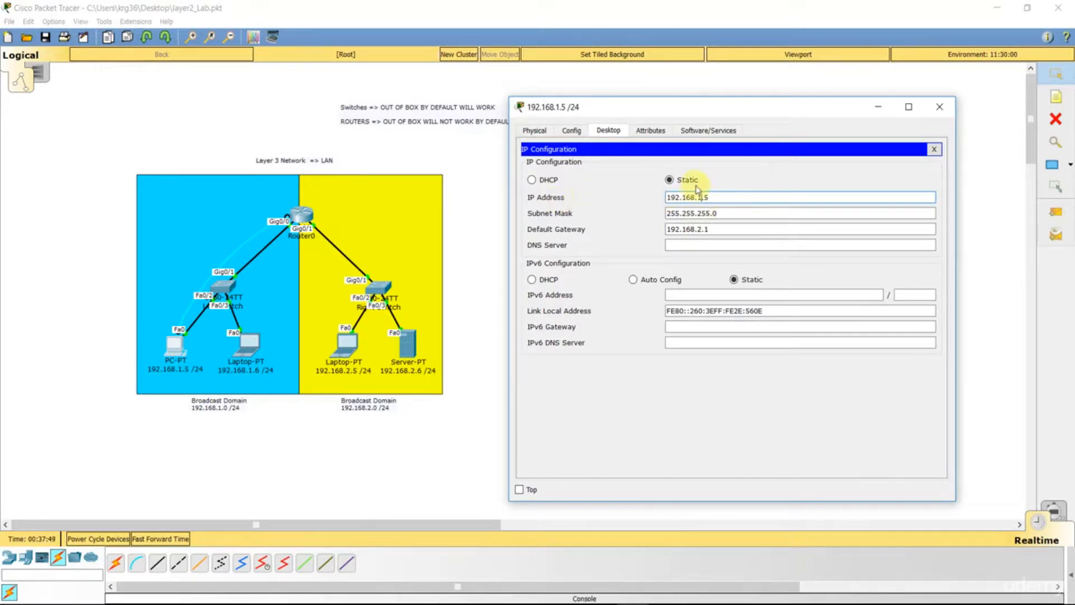
click(701, 229)
key(BackSpace)
text(1)
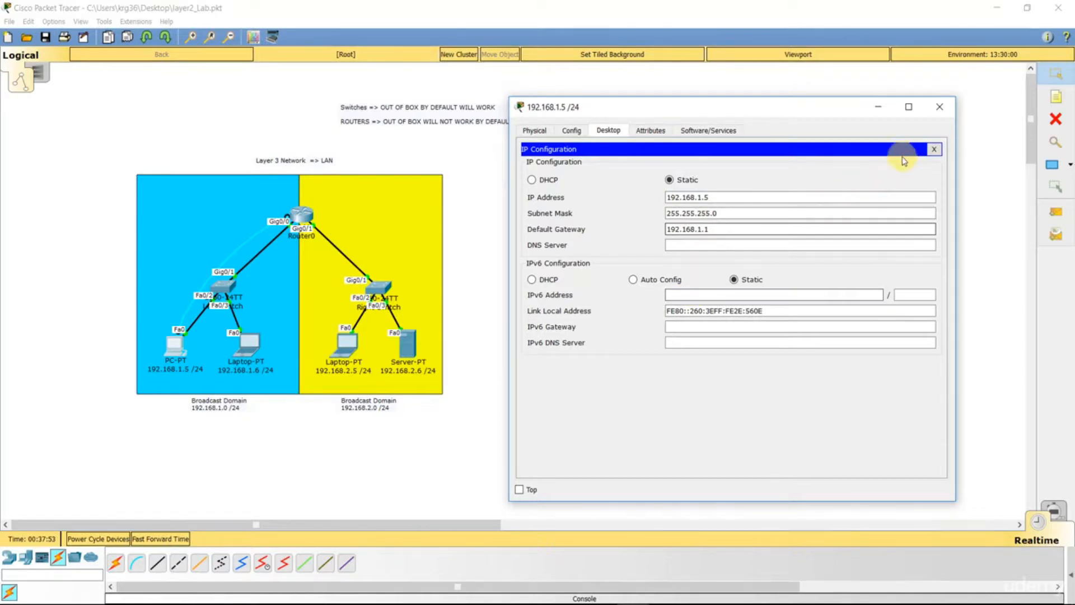
click(934, 148)
click(941, 107)
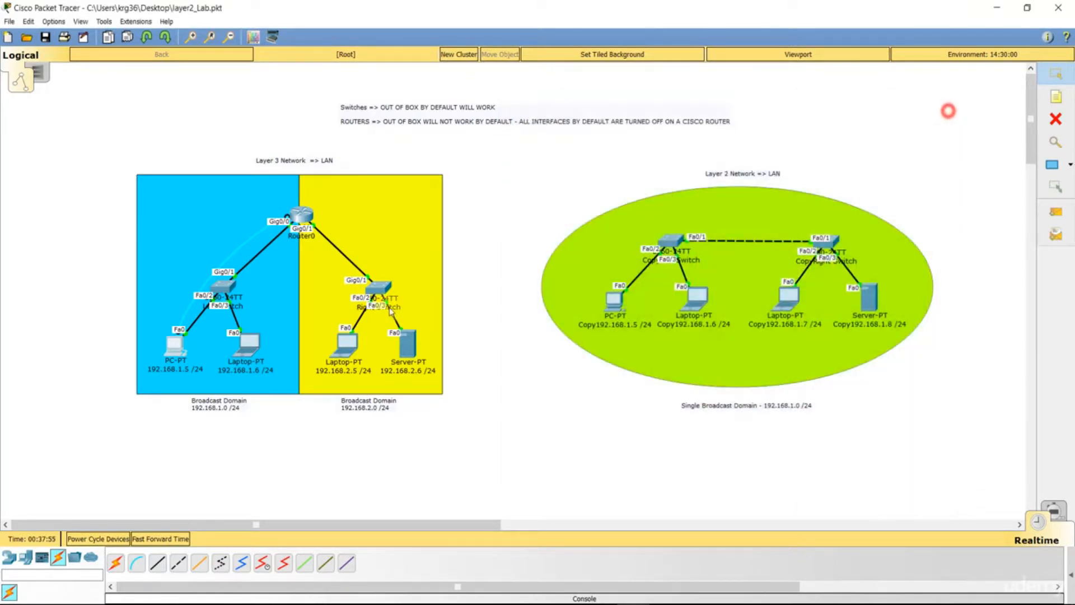
Set the default gateway of the laptop labelled 192.168.1.6 /24 to 192.168.1.1 and close its window
click(246, 343)
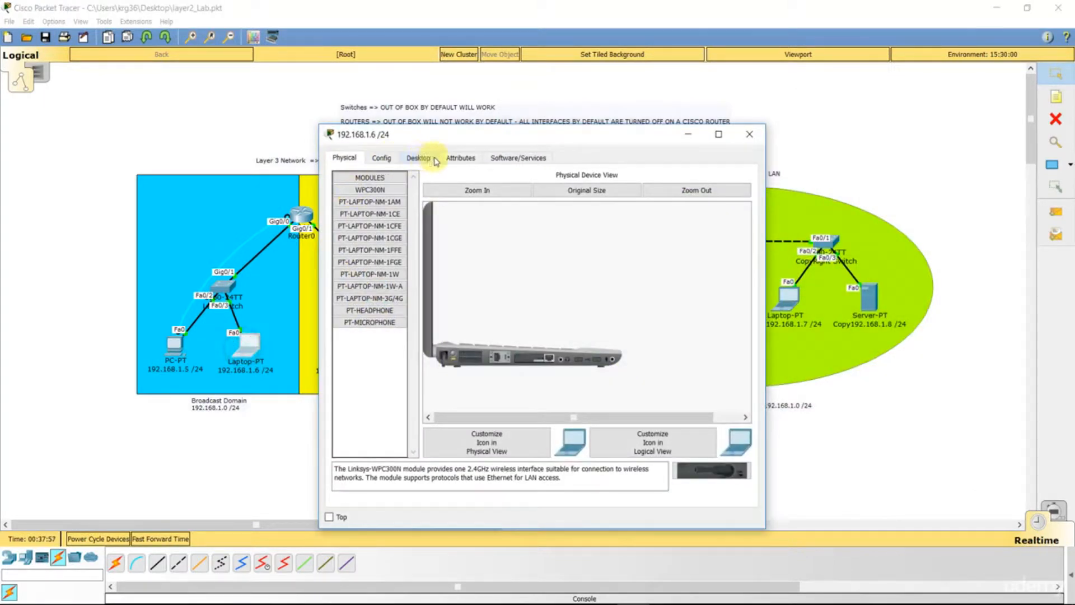
click(419, 158)
click(372, 193)
drag(424, 135, 659, 122)
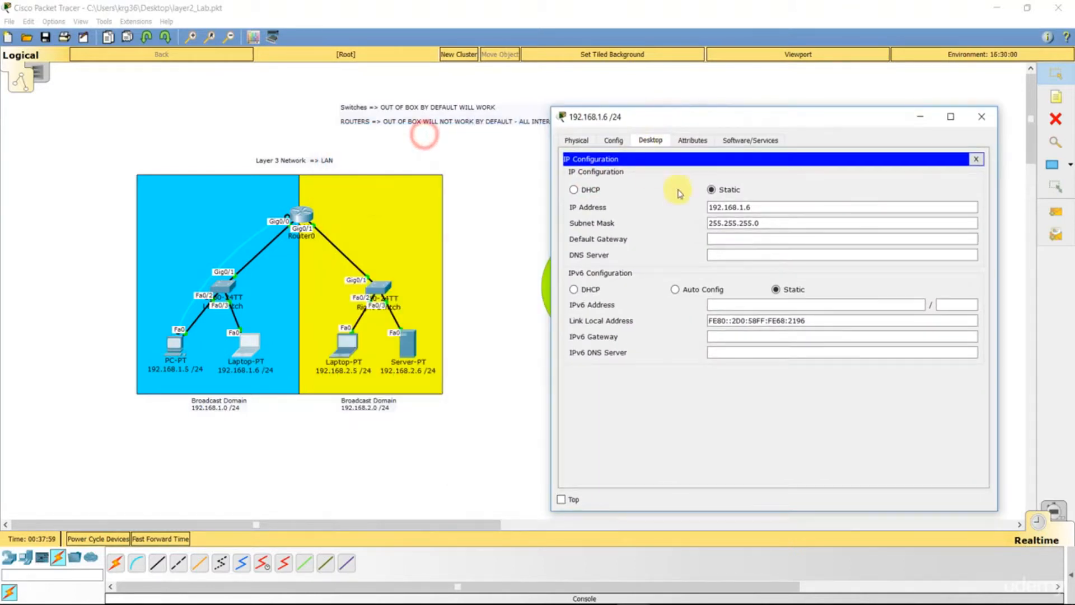
click(728, 237)
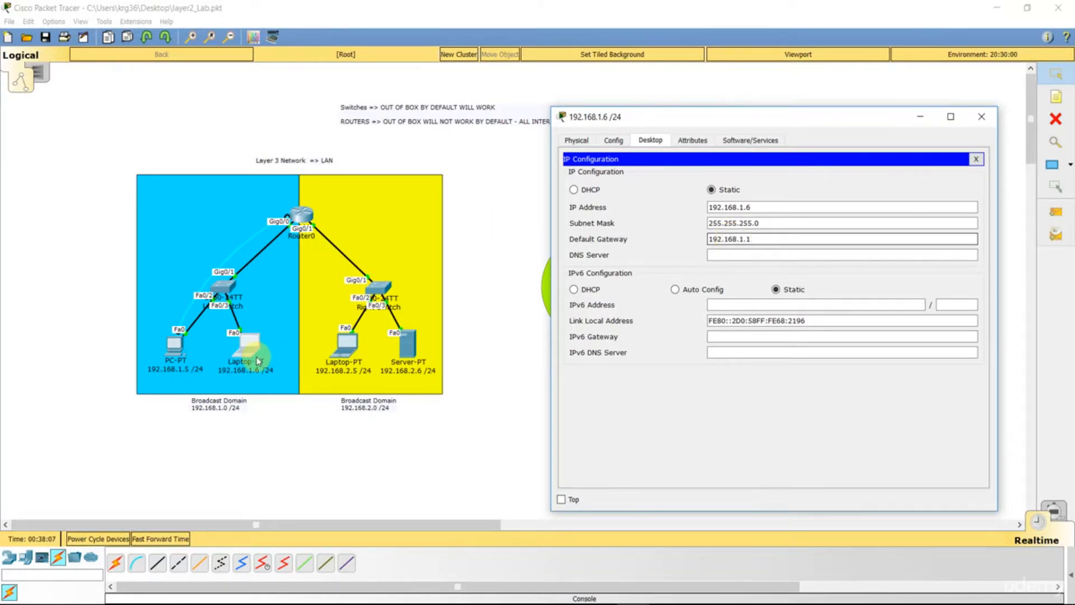
click(978, 161)
click(982, 116)
Set the default gateway of the laptop labelled 192.168.2.5 /24 to 192.168.2.1 and close its window
click(343, 343)
drag(512, 135, 687, 92)
click(561, 160)
click(728, 210)
text(192.168.2.1)
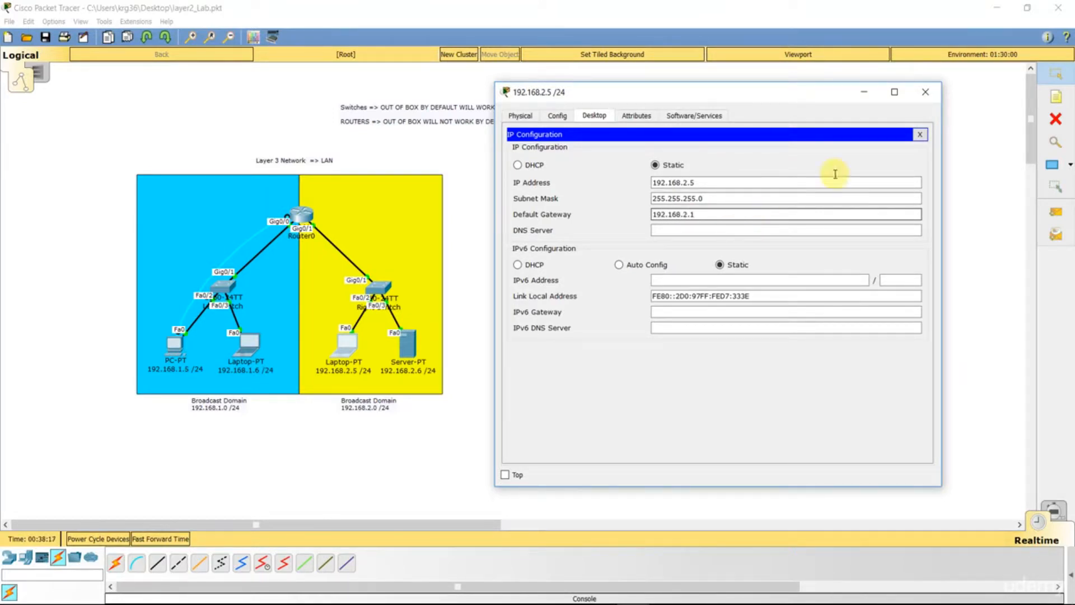
click(919, 135)
click(926, 92)
Check the server's IP address and default gateway in its IP configuration, and close its window
click(408, 338)
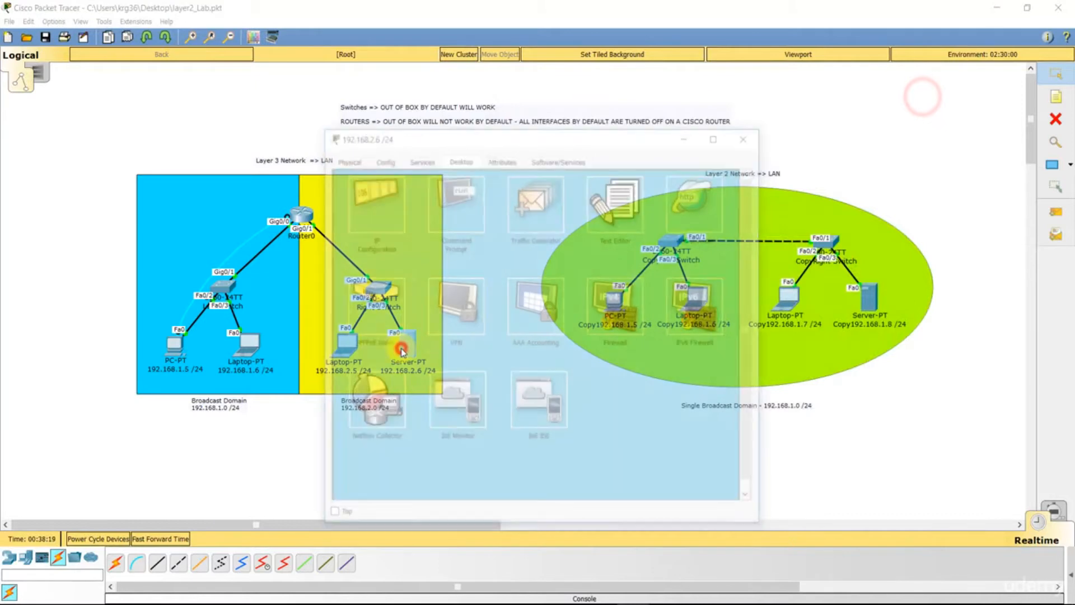
click(387, 206)
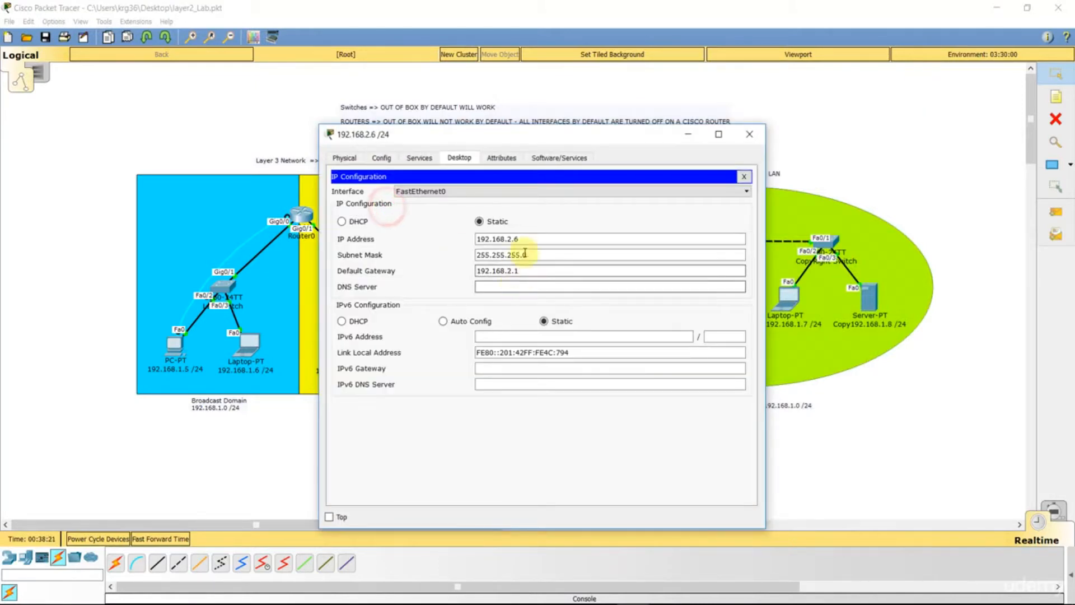
click(738, 138)
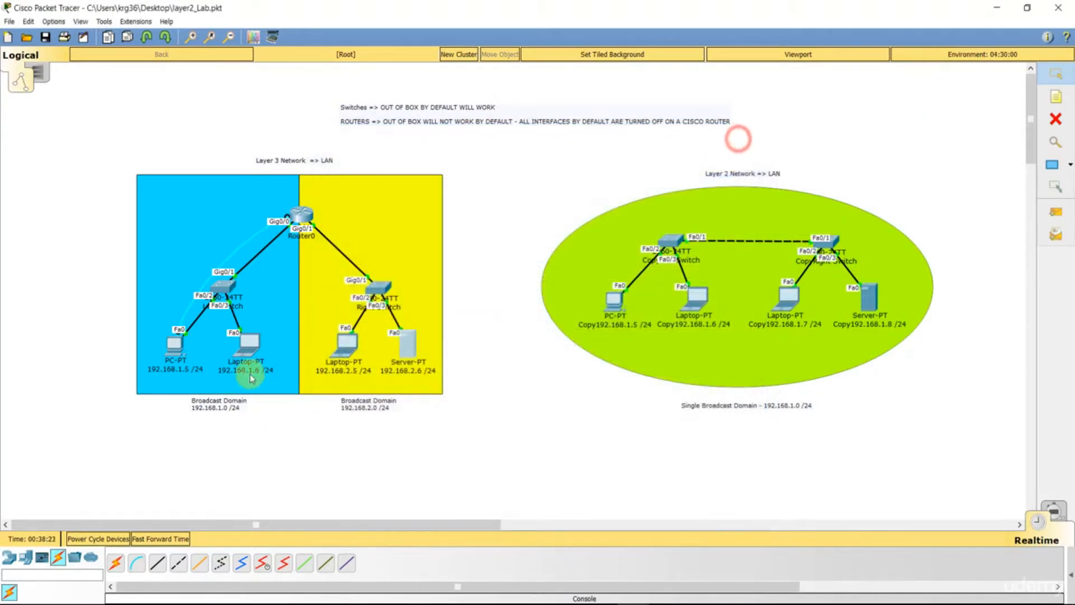
click(168, 143)
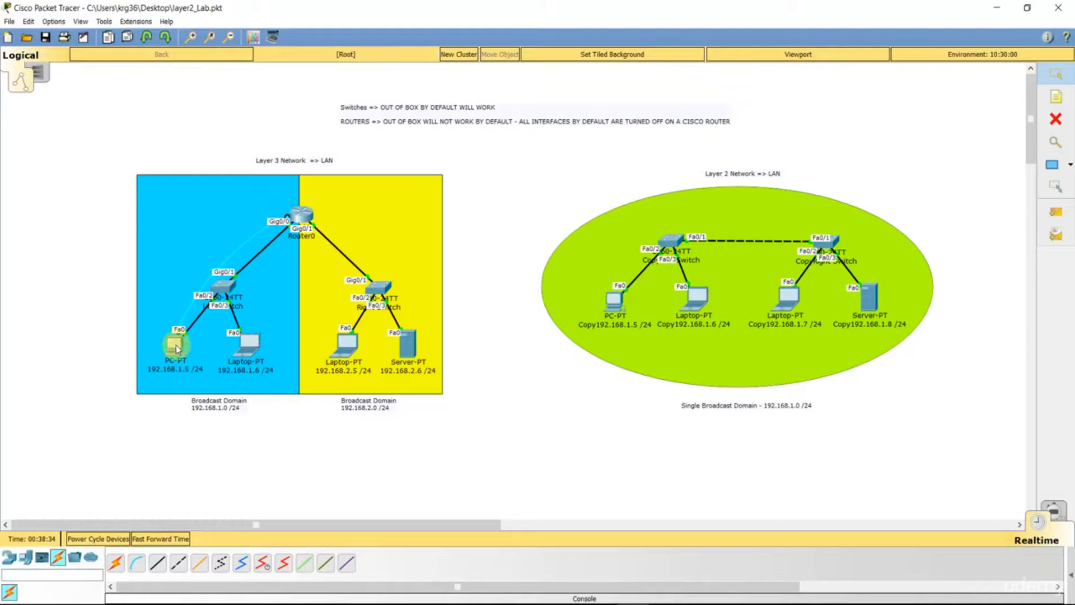
Repeat the ping to 192.168.2.5 from the 192.168.1.5 PC's command prompt to test routing between the subnets
click(177, 348)
click(612, 184)
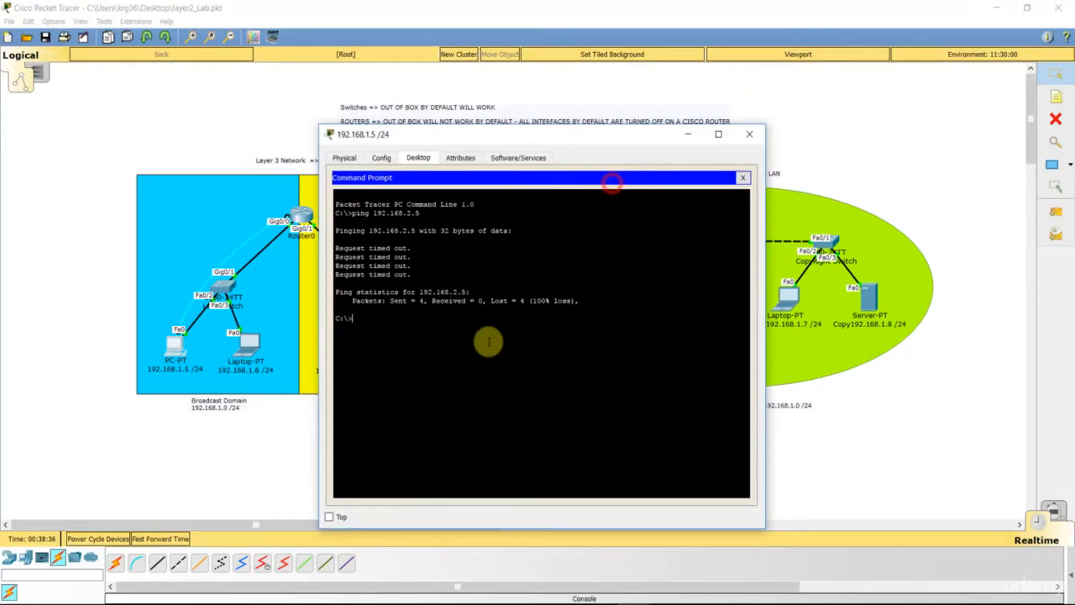
key(Up)
key(Return)
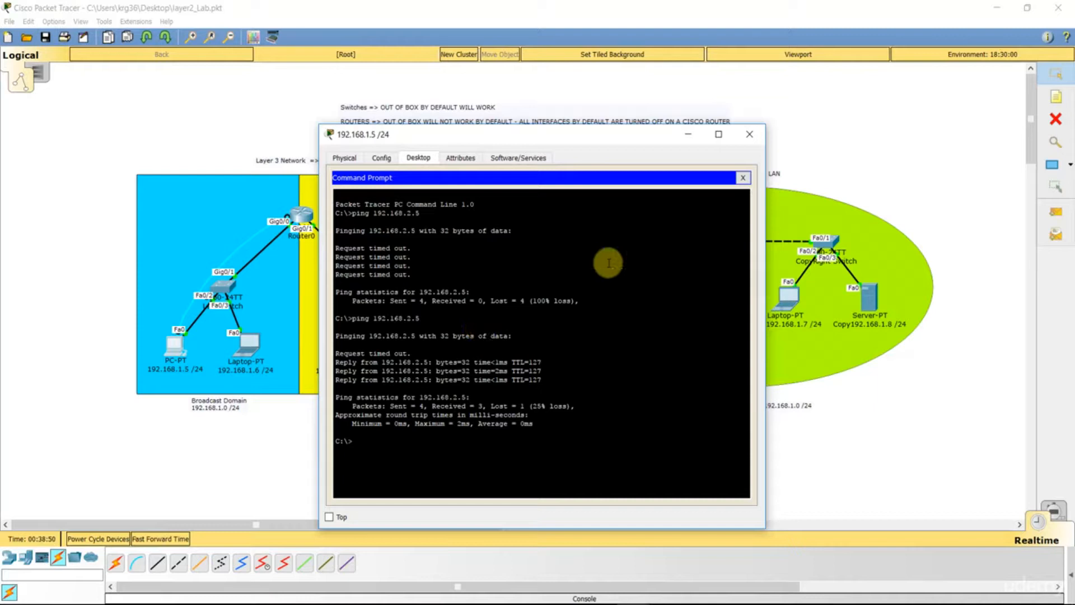
List the 192.168.1.5 PC's ARP table by running arp -a in its command prompt
click(750, 134)
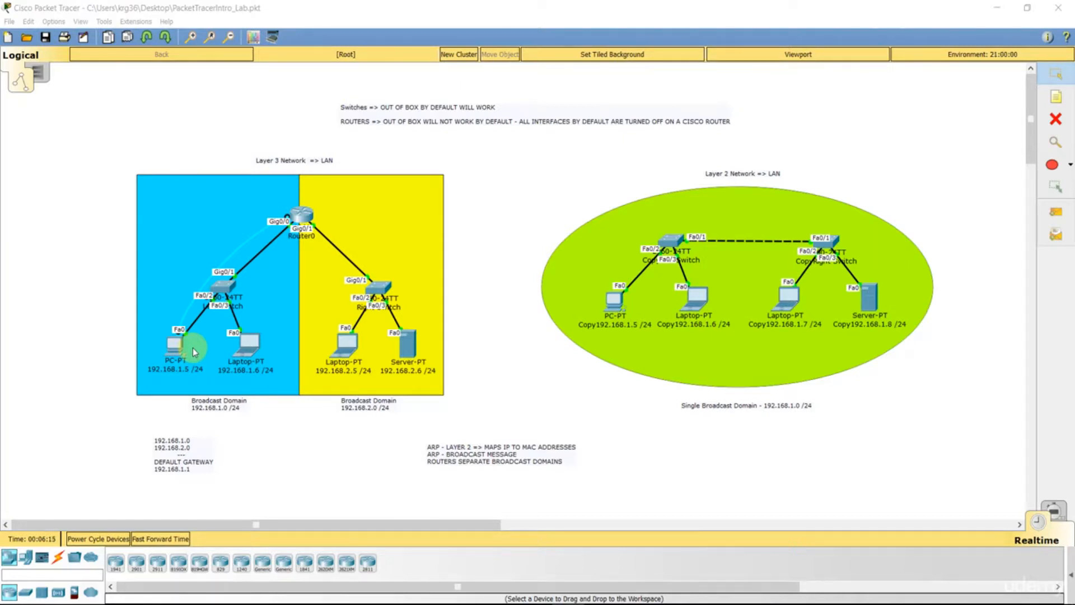
click(175, 350)
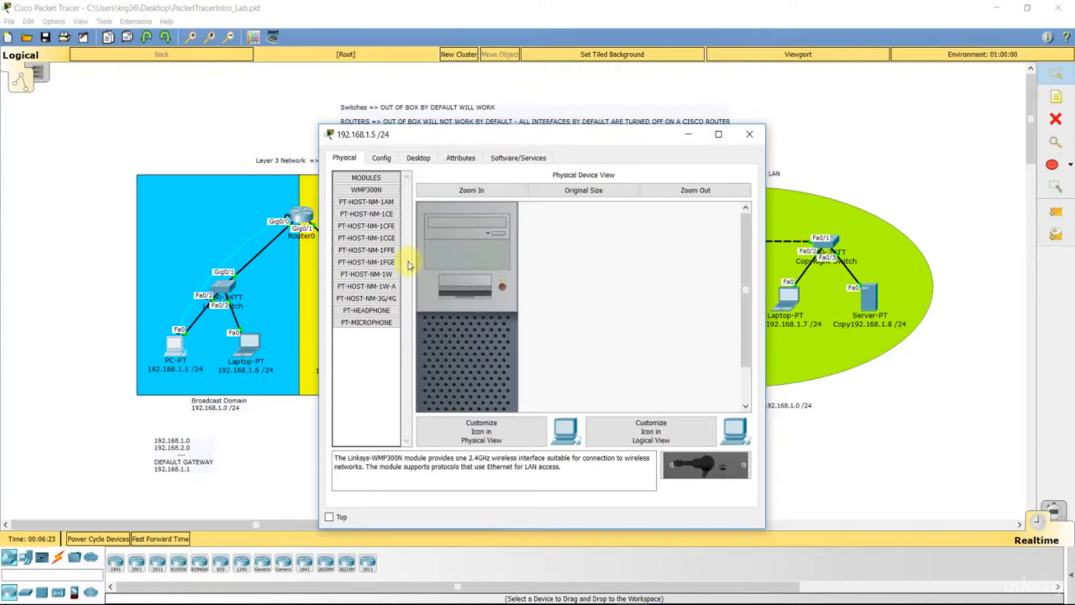
drag(440, 136, 474, 131)
click(463, 152)
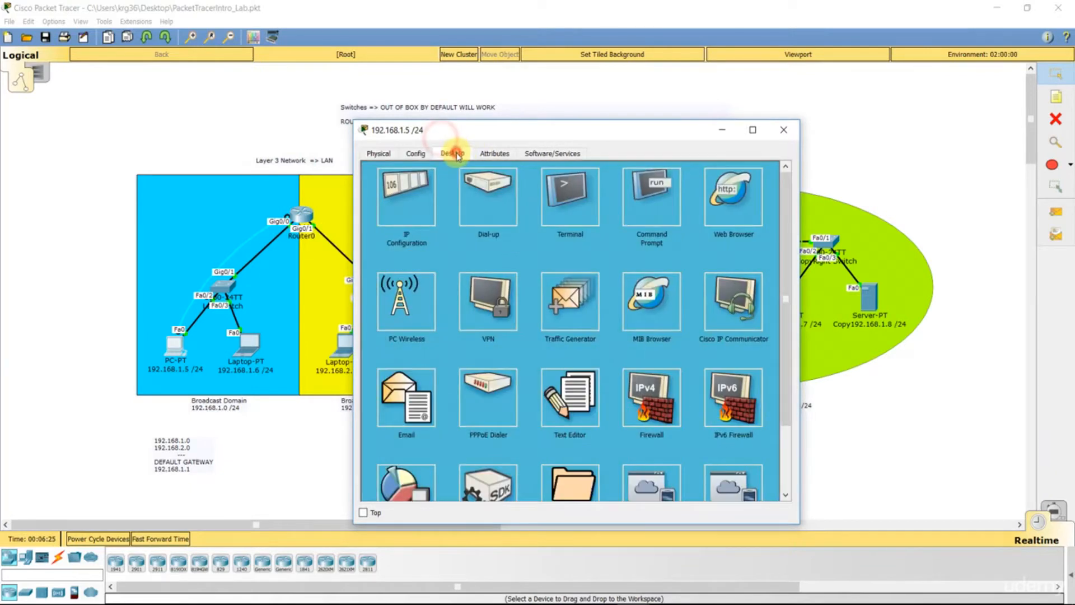
click(641, 203)
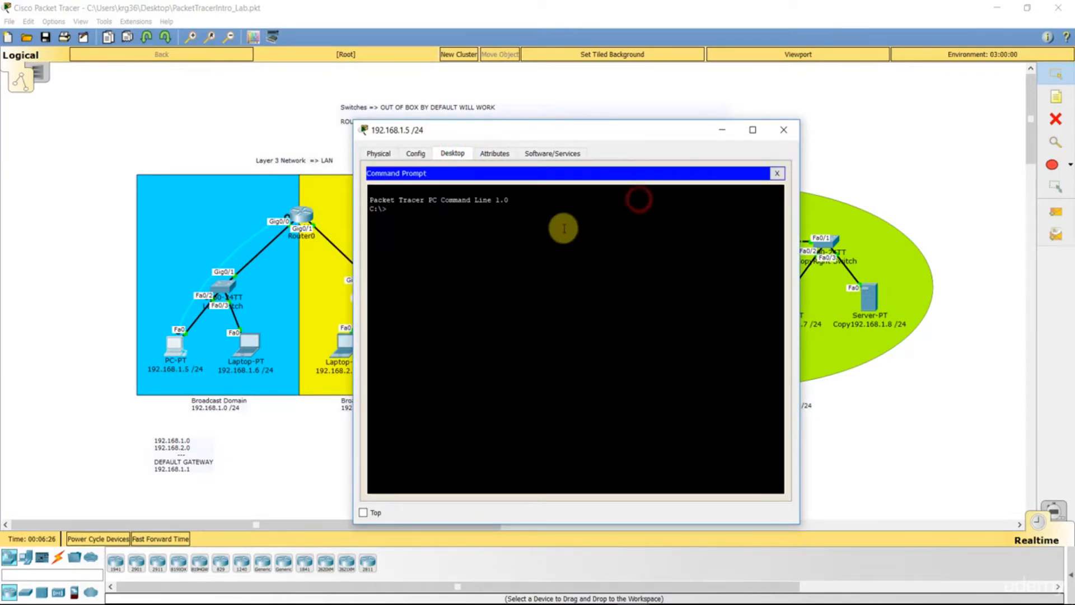
text(arp -a)
key(Return)
drag(466, 218, 375, 219)
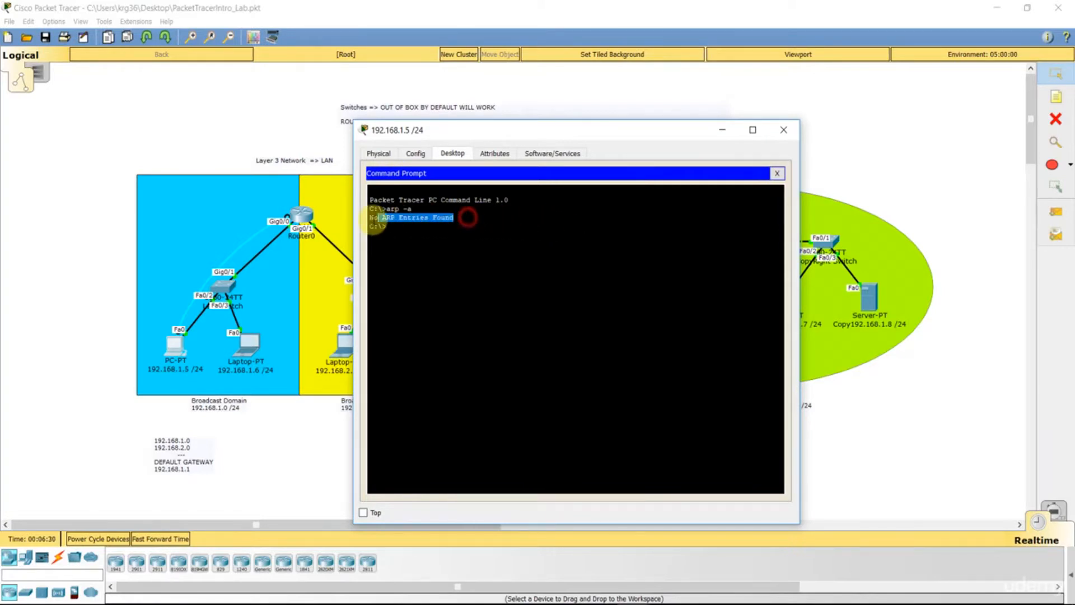
click(509, 223)
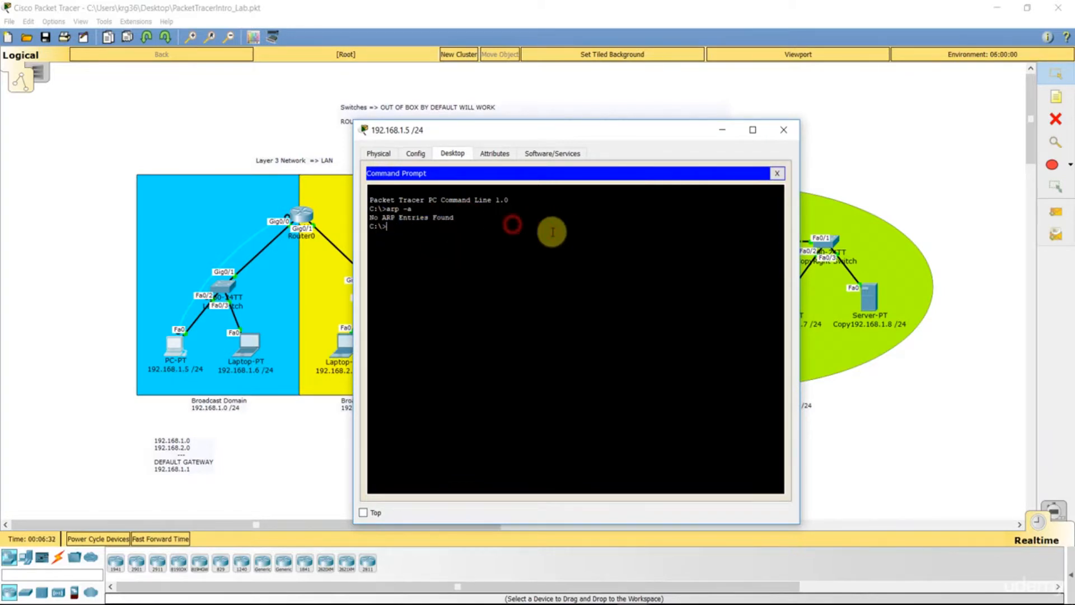
Switch to simulation mode and ping 192.168.1.6 from the 192.168.1.5 PC's command prompt, then minimize its window
click(1054, 508)
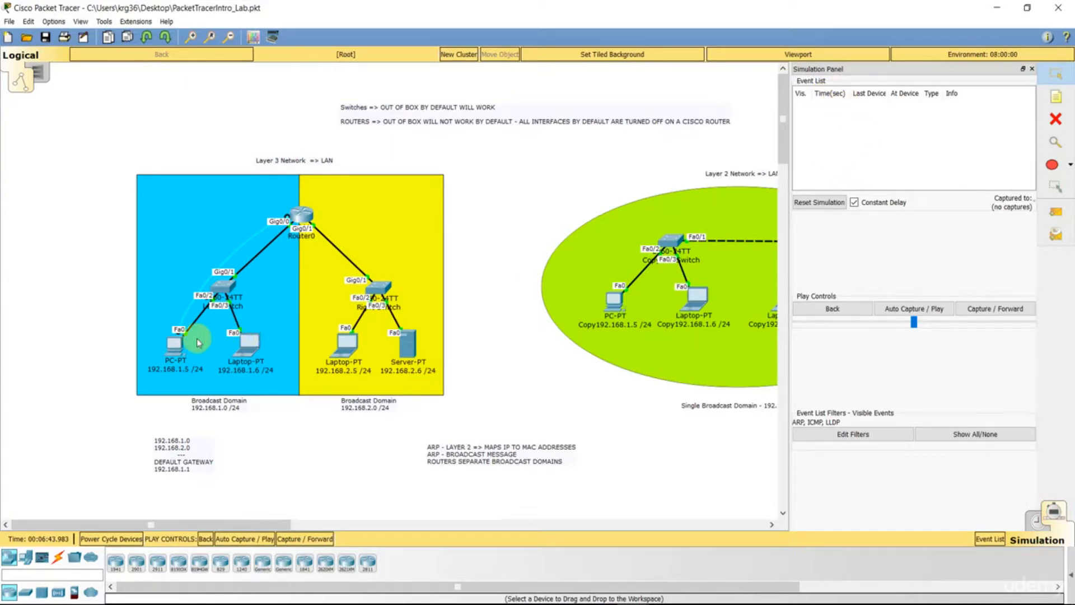
click(172, 347)
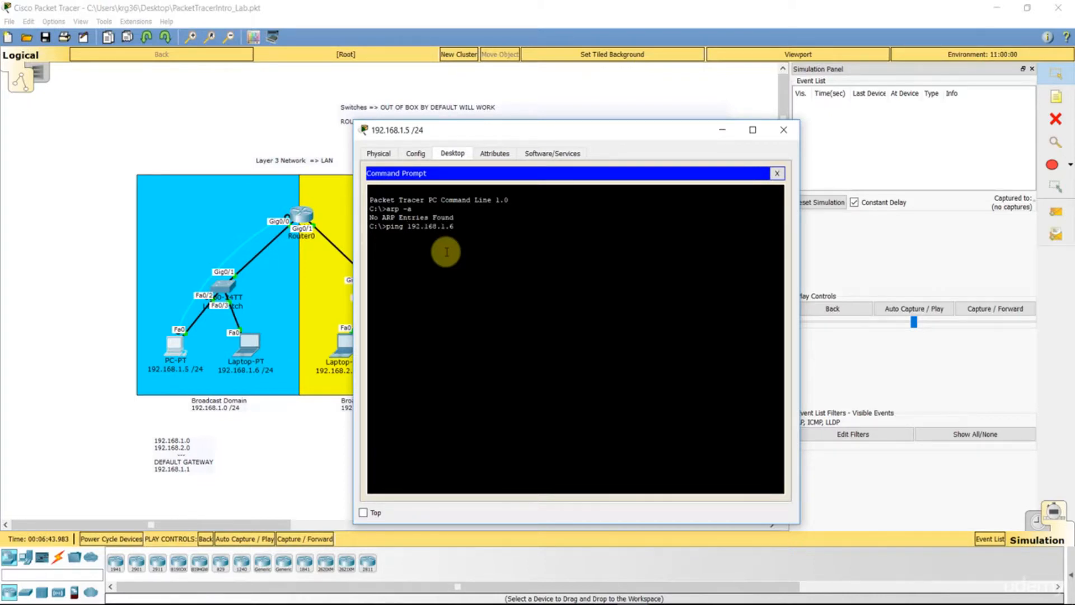
text(ping 192.168.1.6)
key(Return)
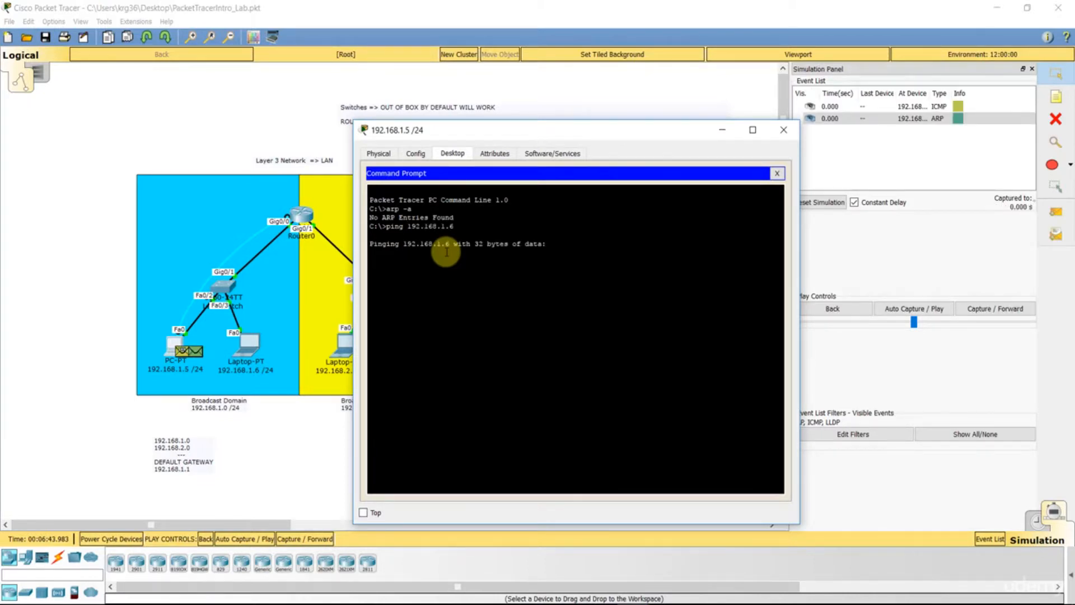
click(728, 132)
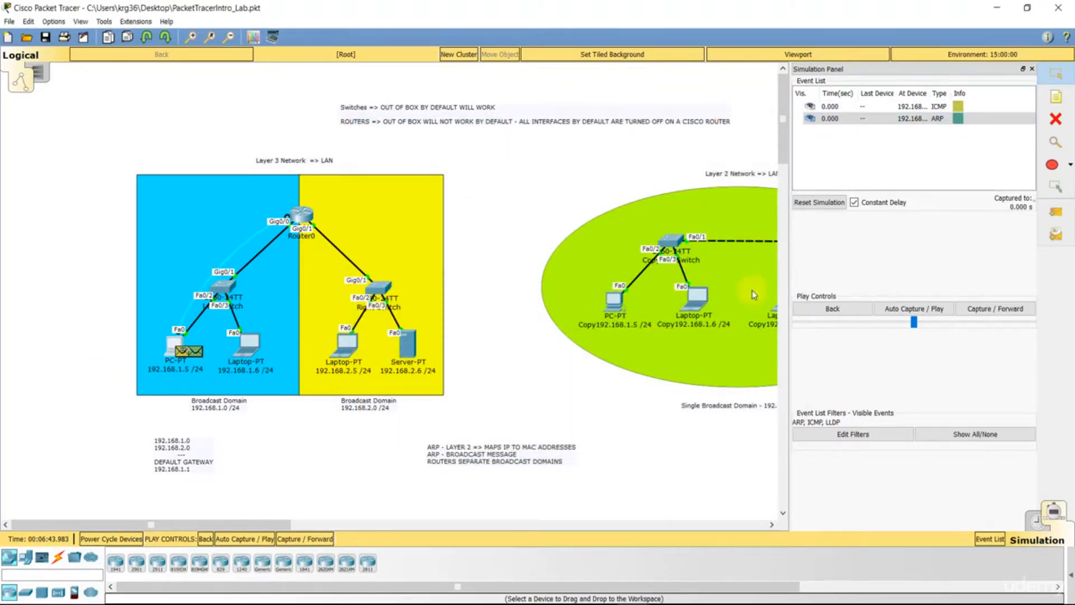
Increase the simulation playback speed and auto-capture the ping's ARP and ICMP traffic, stopping once the ICMP packet reaches the 192.168.1.6 laptop
drag(914, 324, 943, 327)
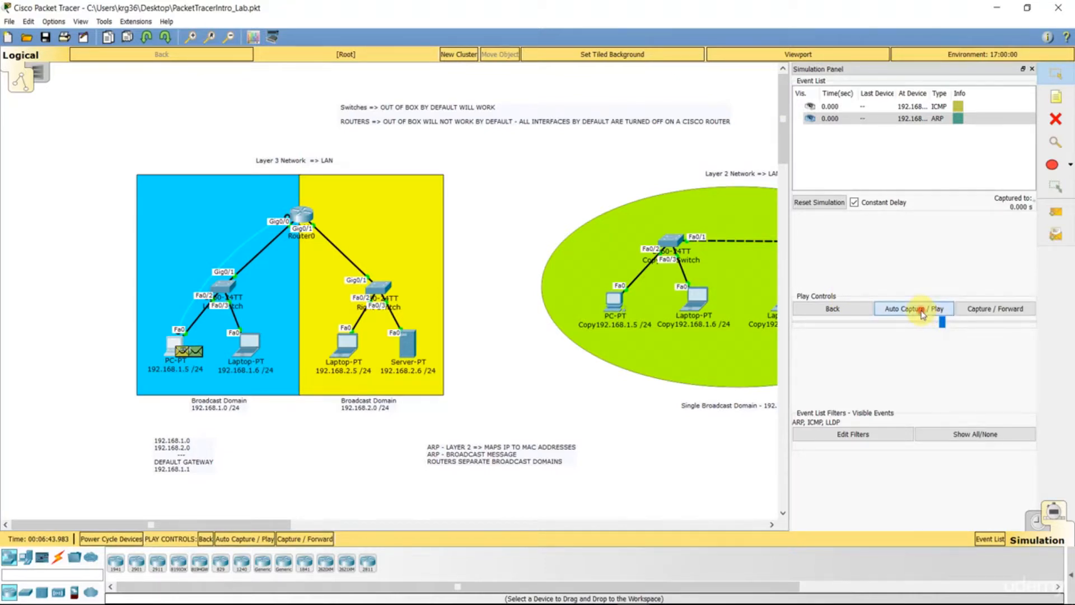
click(919, 308)
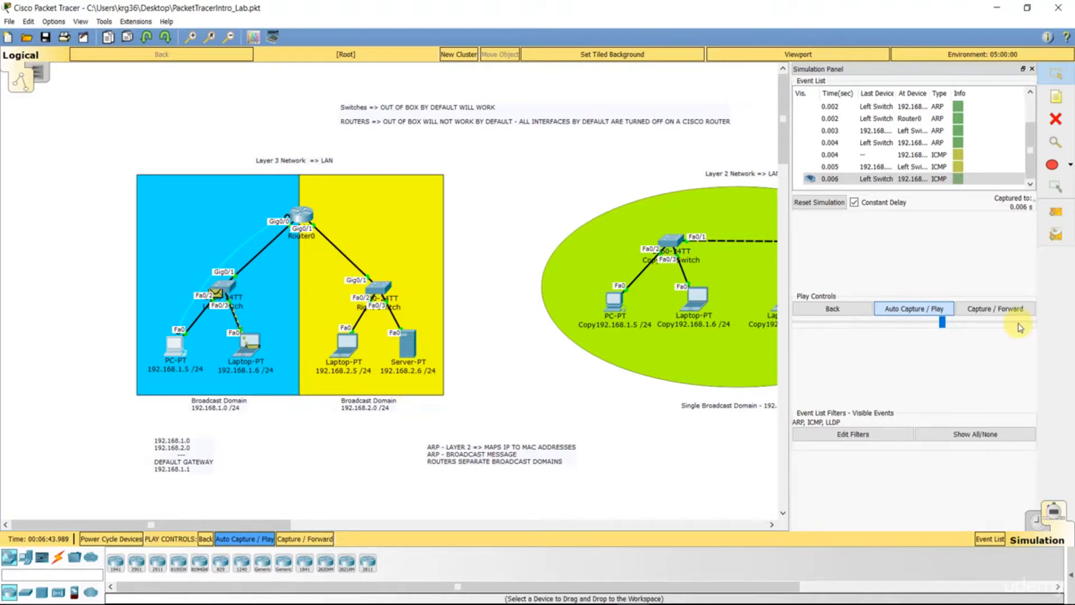
click(916, 310)
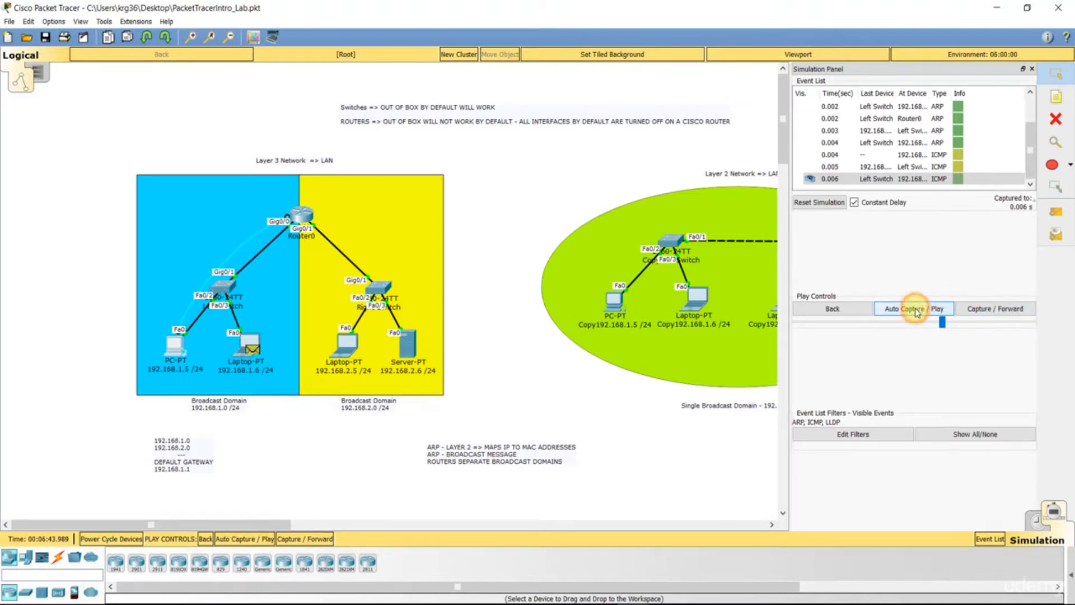
Open the PDU information of the first ARP event and check the 192.168.1.5 PC's IP configuration
scroll(970, 154, up, 3)
click(958, 118)
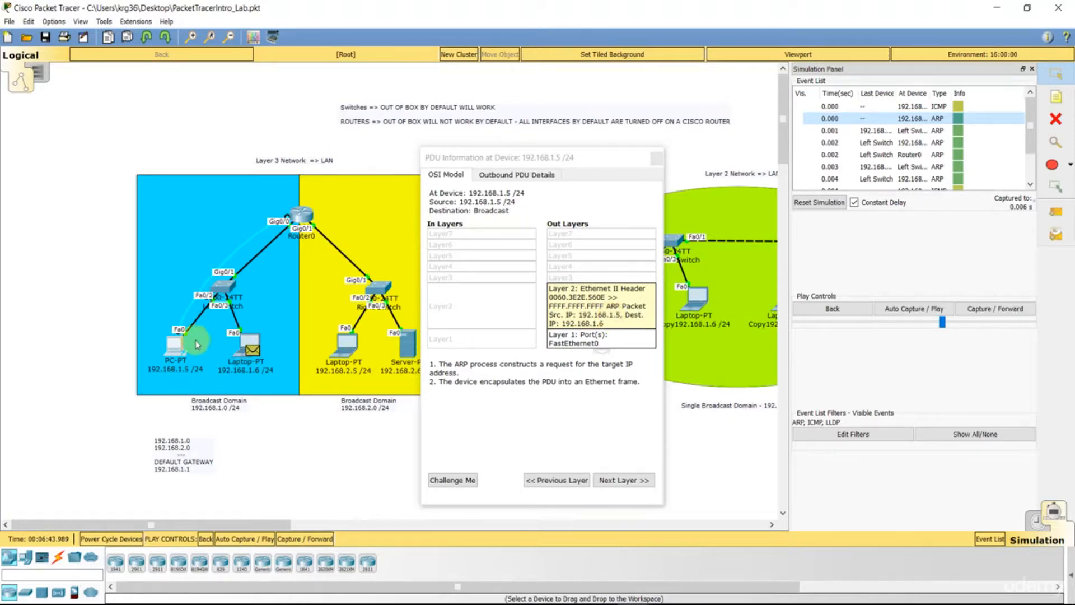
click(177, 344)
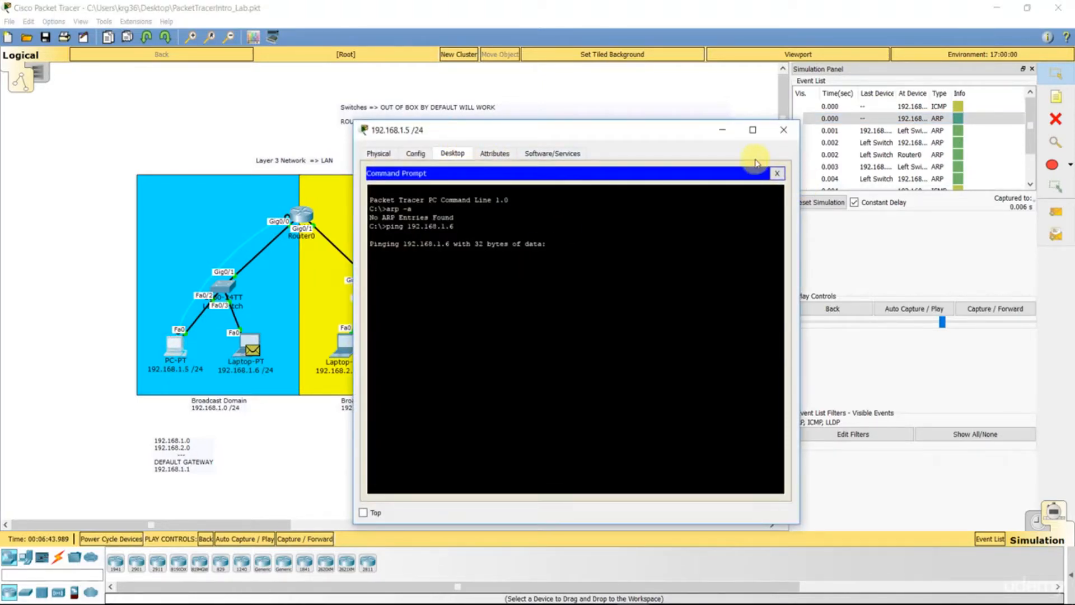
click(776, 173)
click(434, 207)
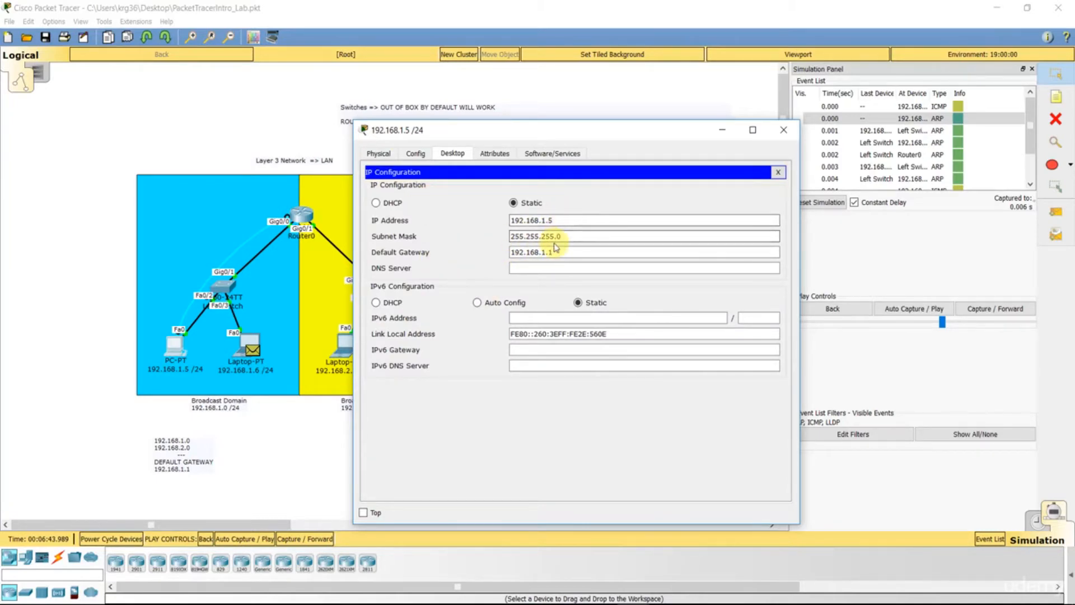
click(777, 172)
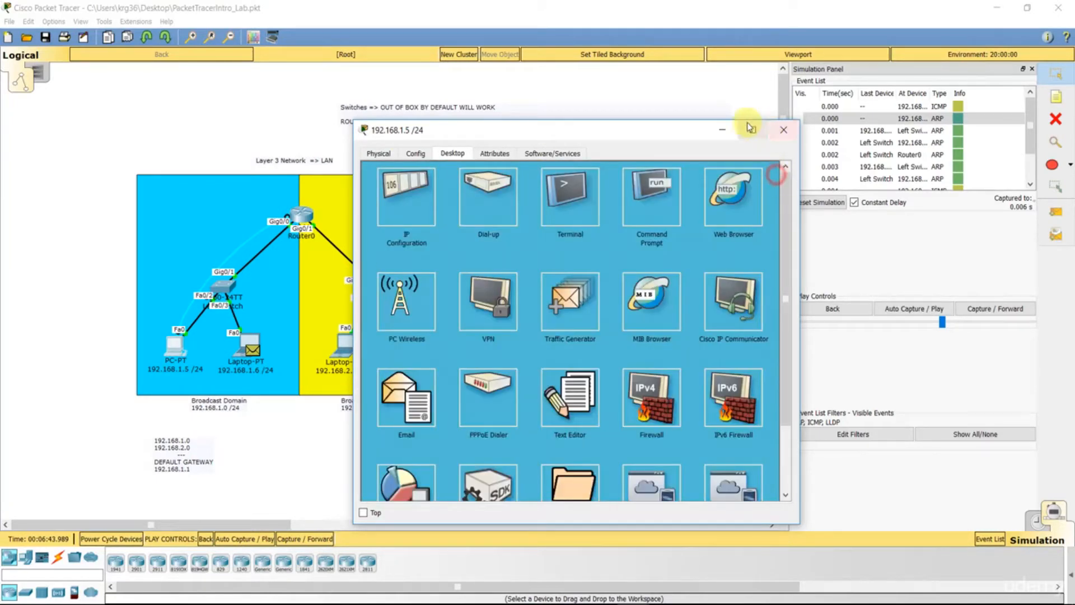
click(724, 130)
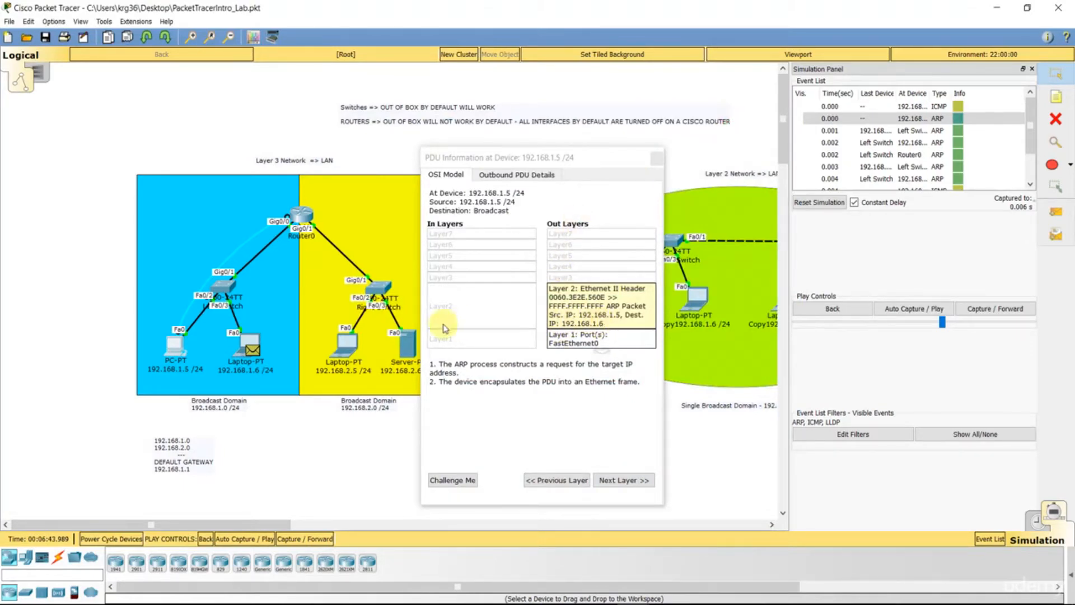
Review the ping's target address in the 192.168.1.5 PC's command prompt and minimize the window
click(170, 347)
click(639, 201)
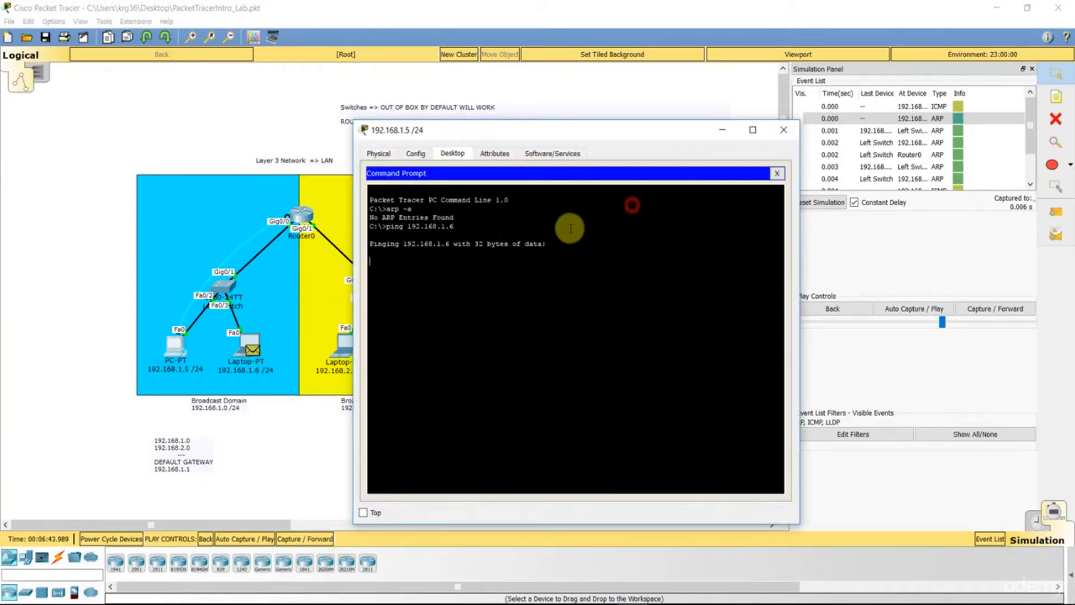
drag(452, 245, 403, 244)
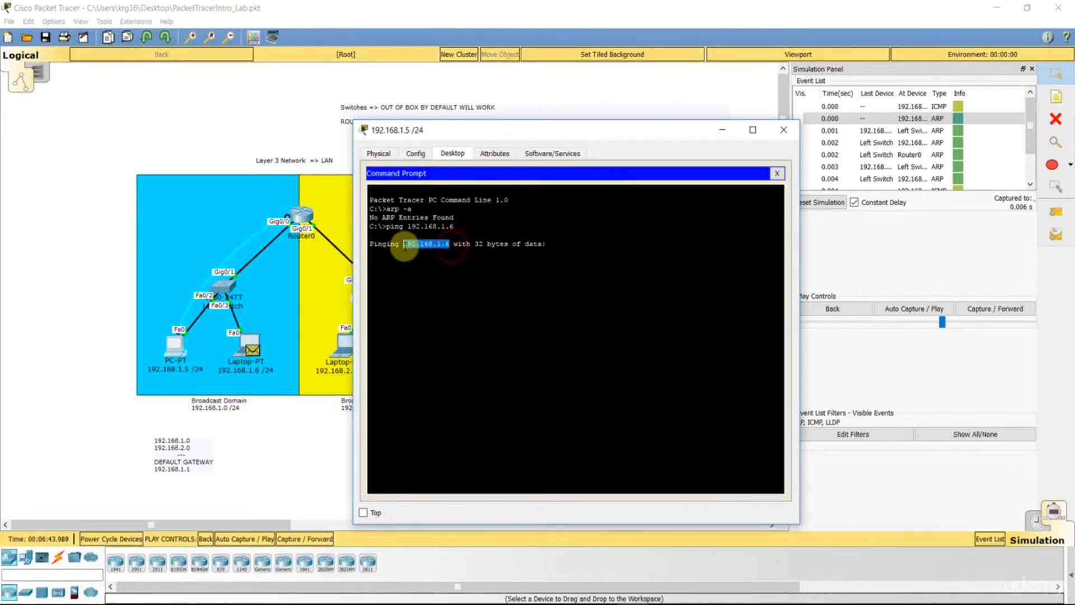
click(722, 132)
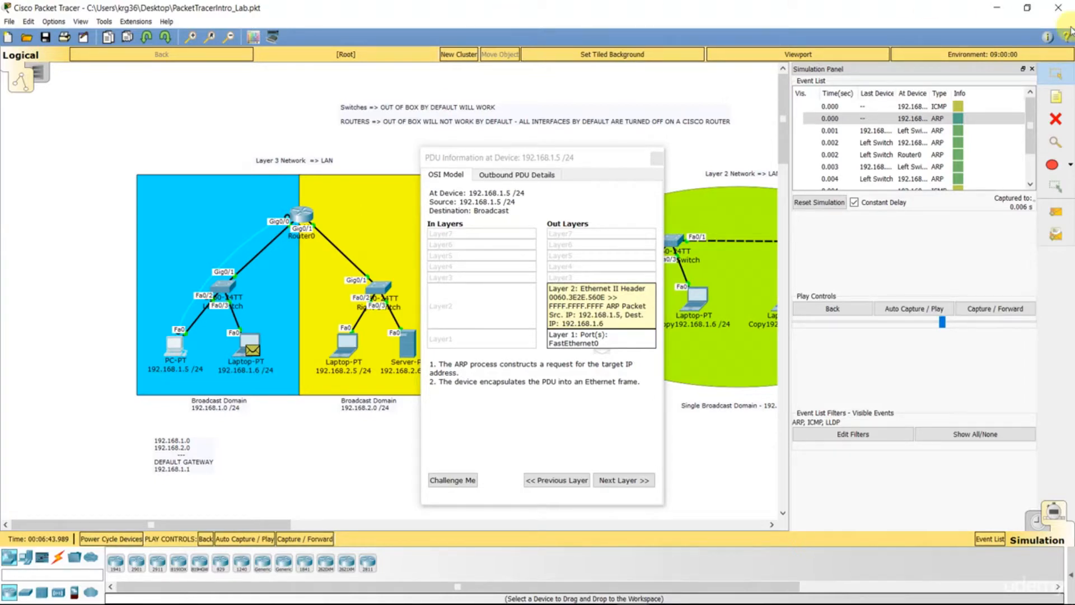
Inspect the ARP request's PDU information at Left Switch and the 192.168.1.6 laptop, and check that laptop's IP configuration
click(960, 131)
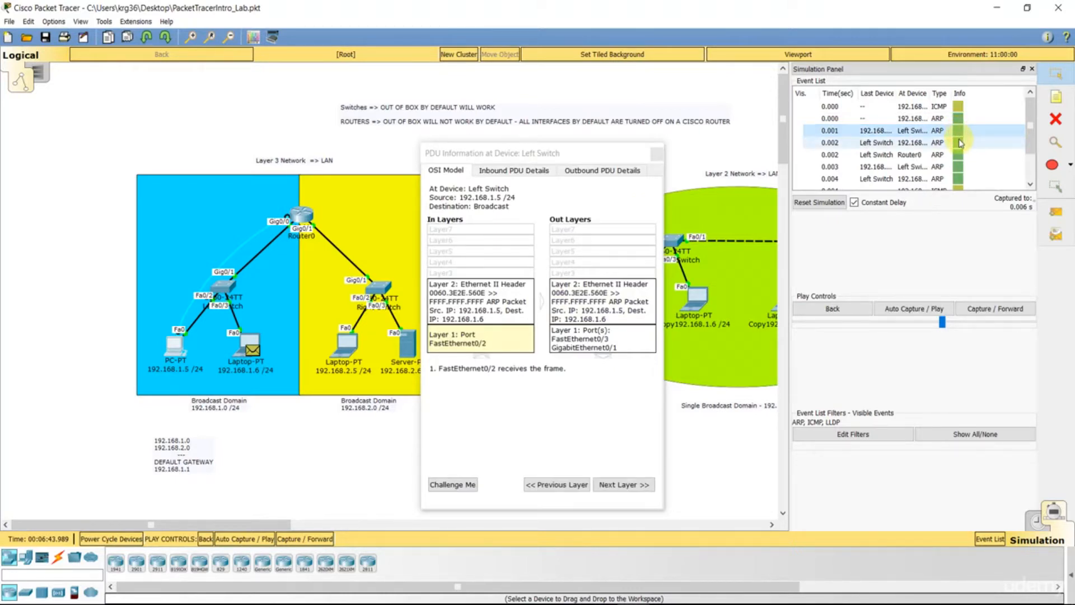
click(960, 143)
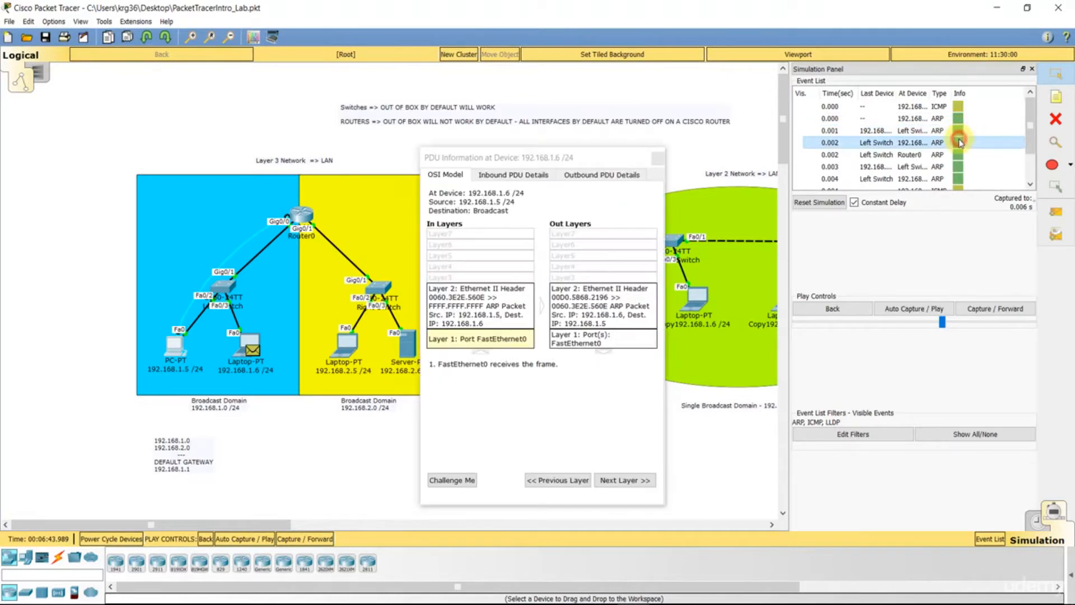
click(245, 343)
click(364, 204)
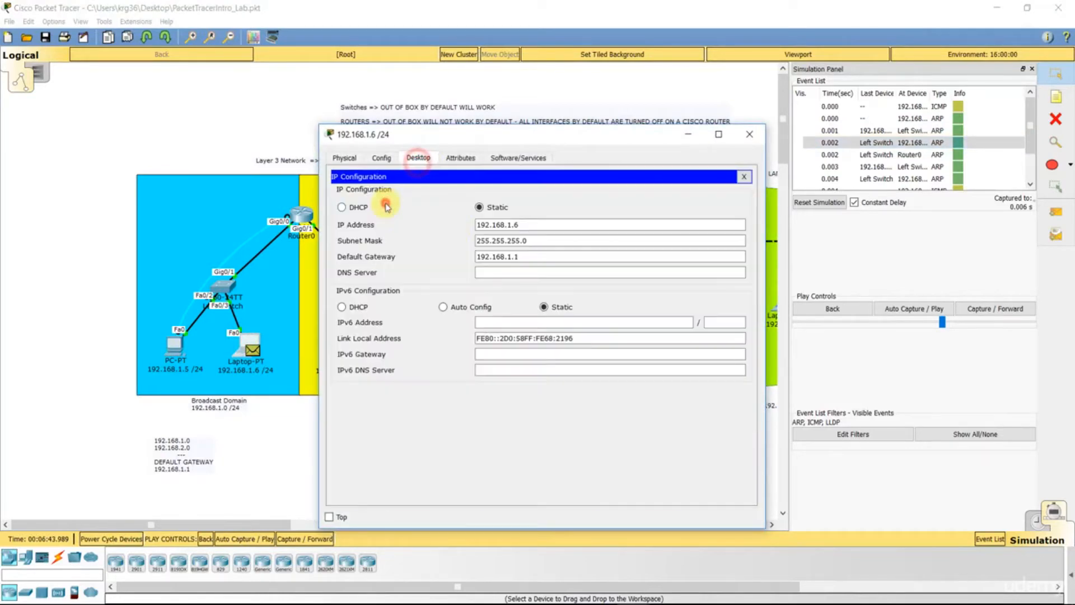
click(747, 173)
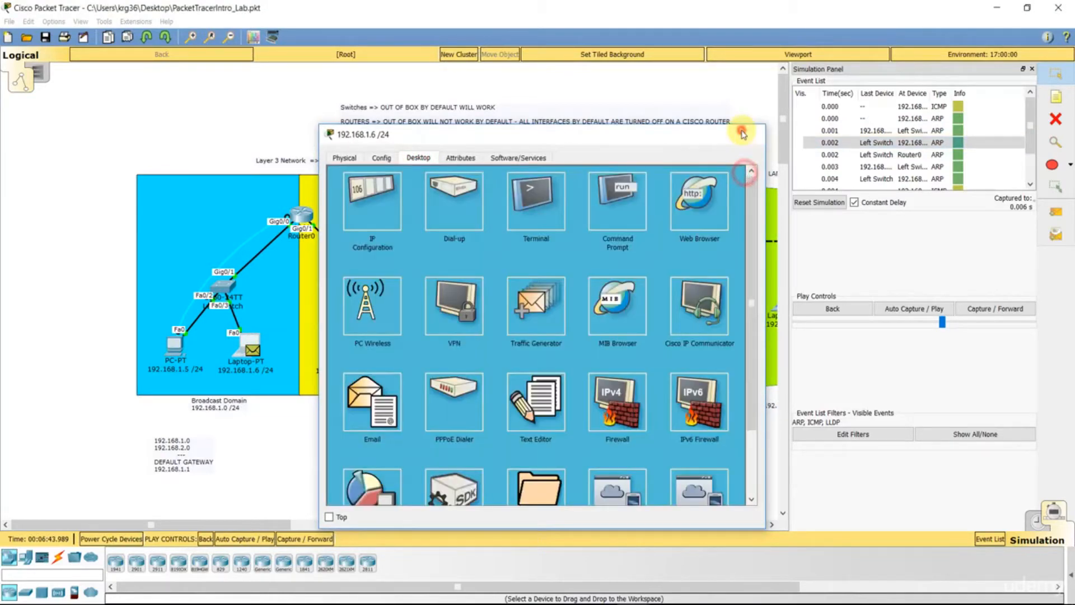
click(749, 135)
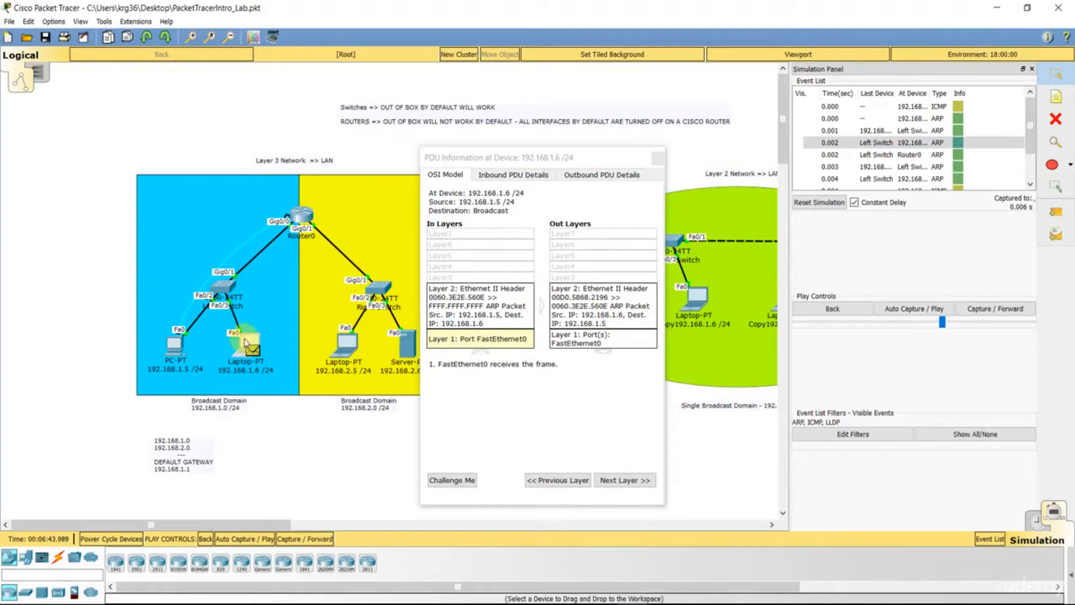
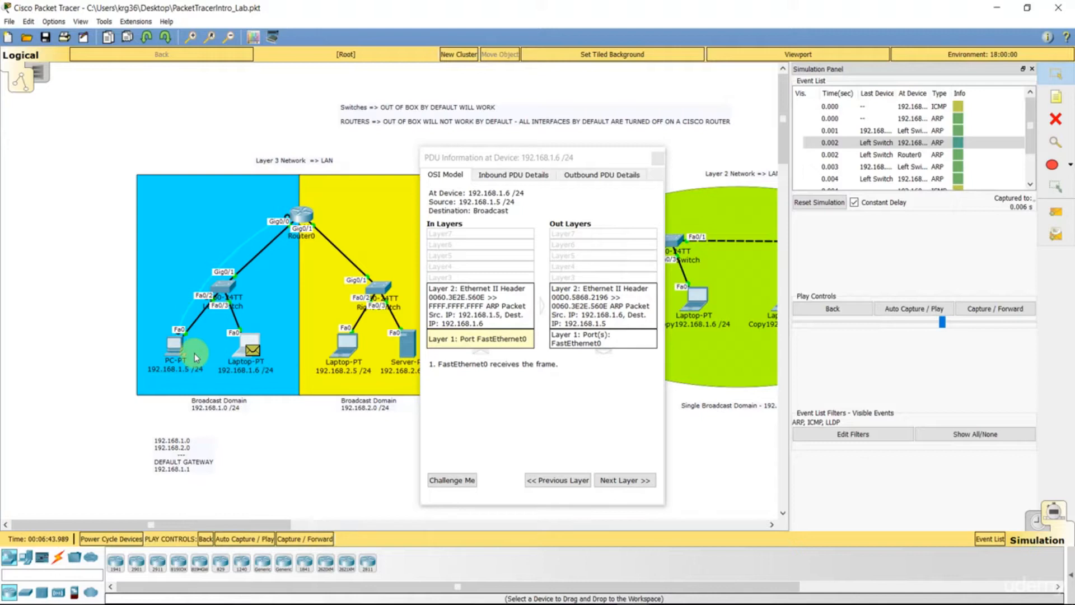
Close the PDU information window and reset the simulation to clear the event list
scroll(1001, 185, down, 3)
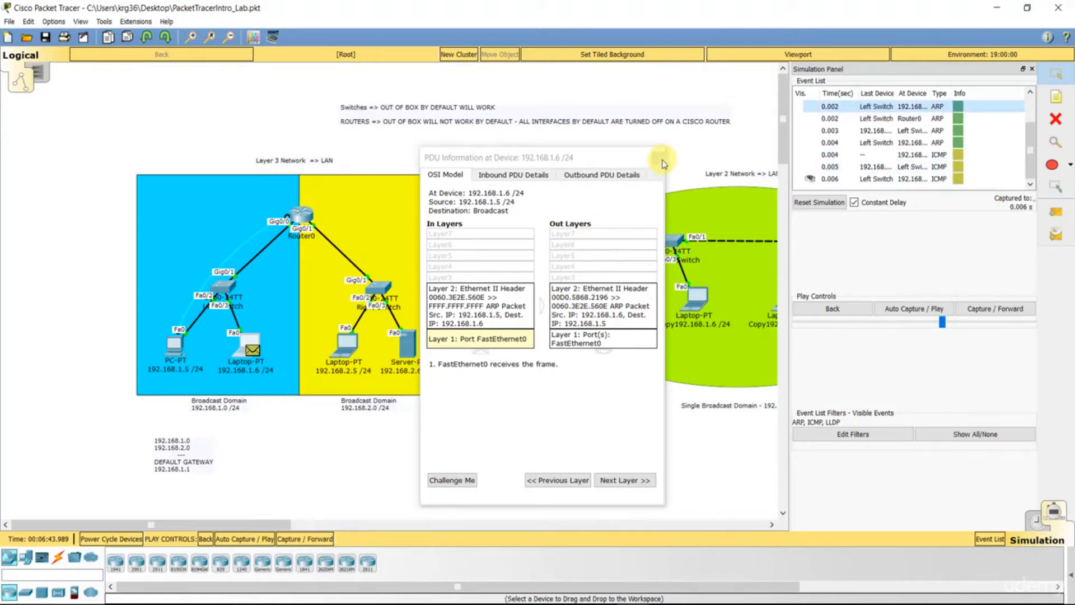
click(658, 159)
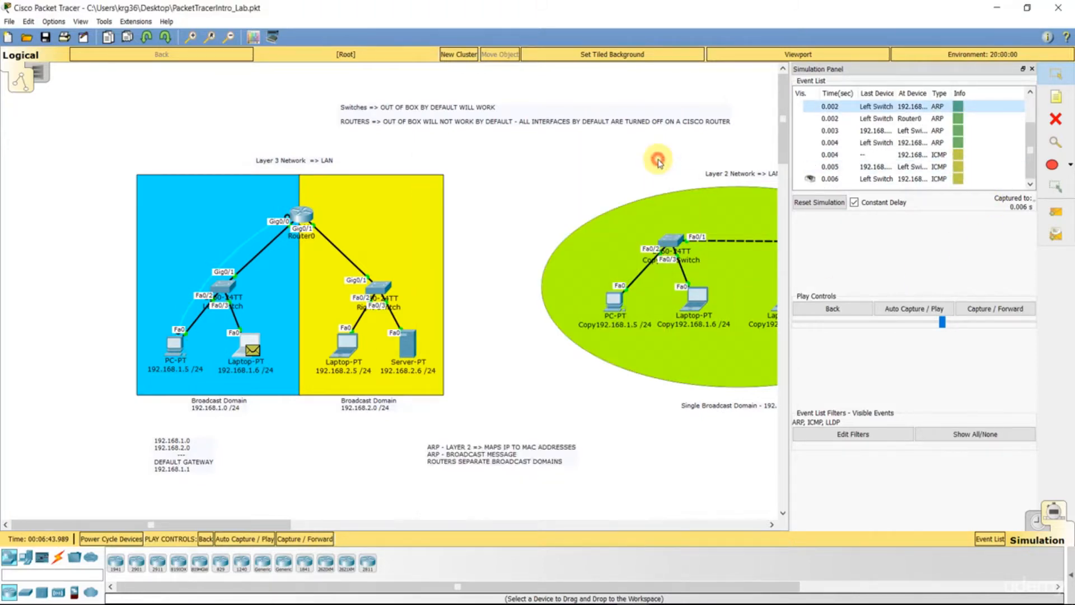
click(802, 202)
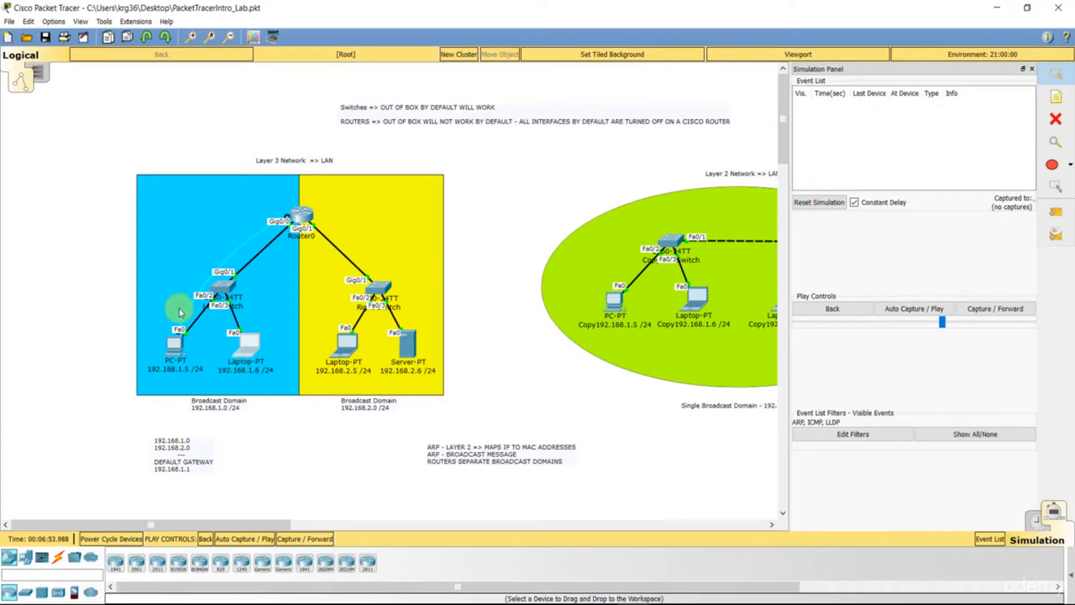
Enter privileged mode on Router0's command line and display its ARP table with show arp
click(306, 214)
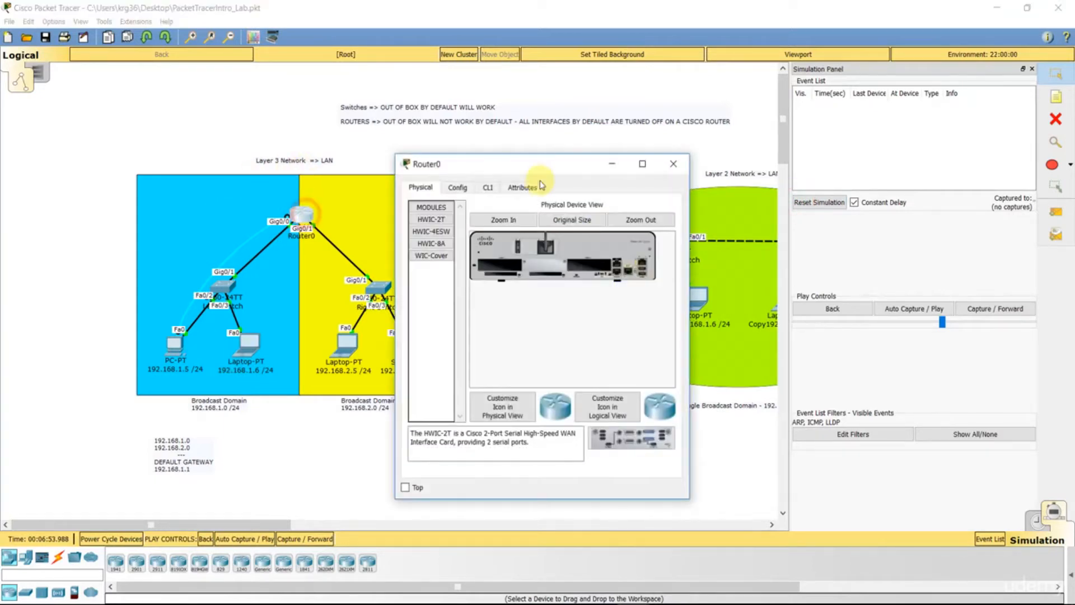
click(485, 189)
click(520, 359)
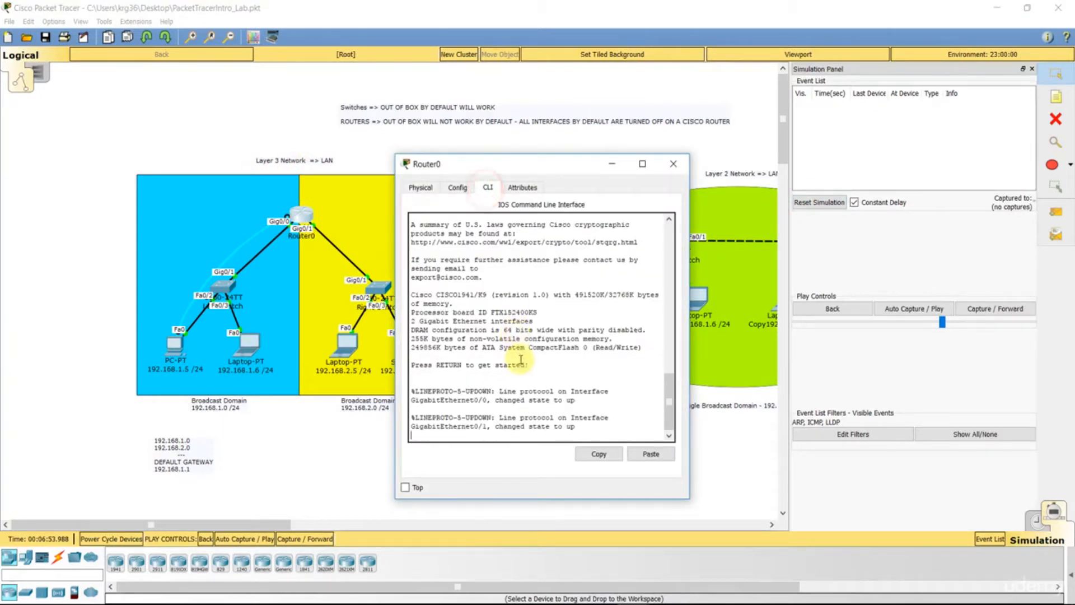
key(Return)
key(Return)
key(Return)
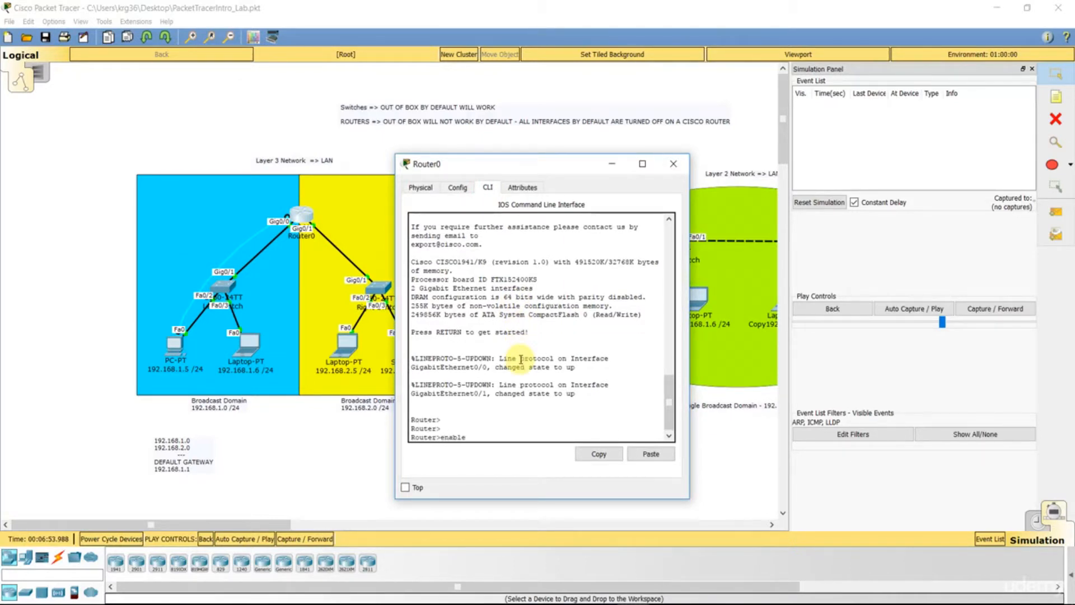
text(enable)
key(Return)
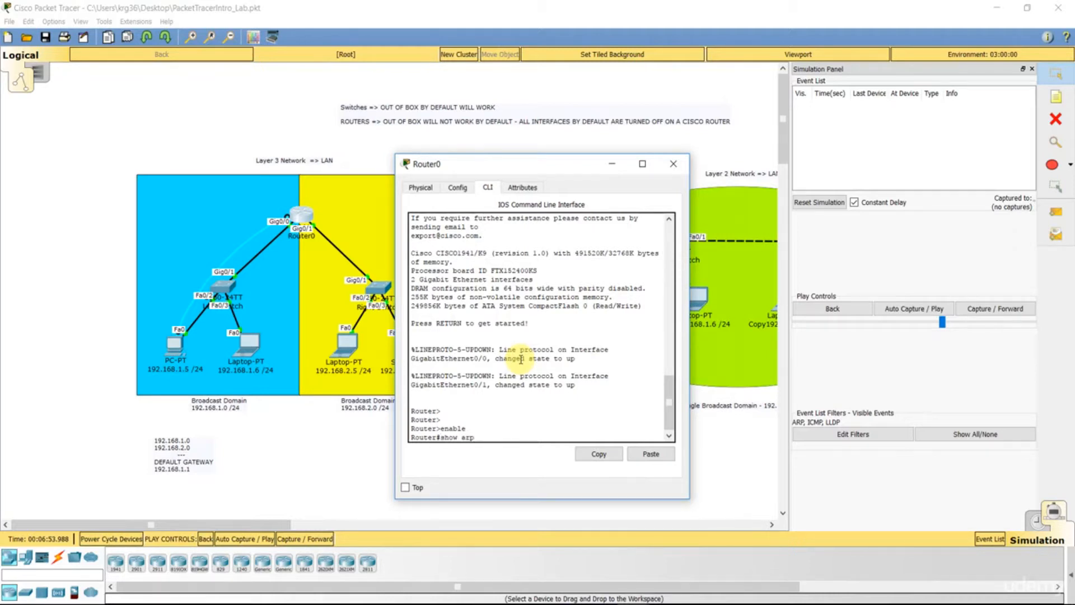
key(Return)
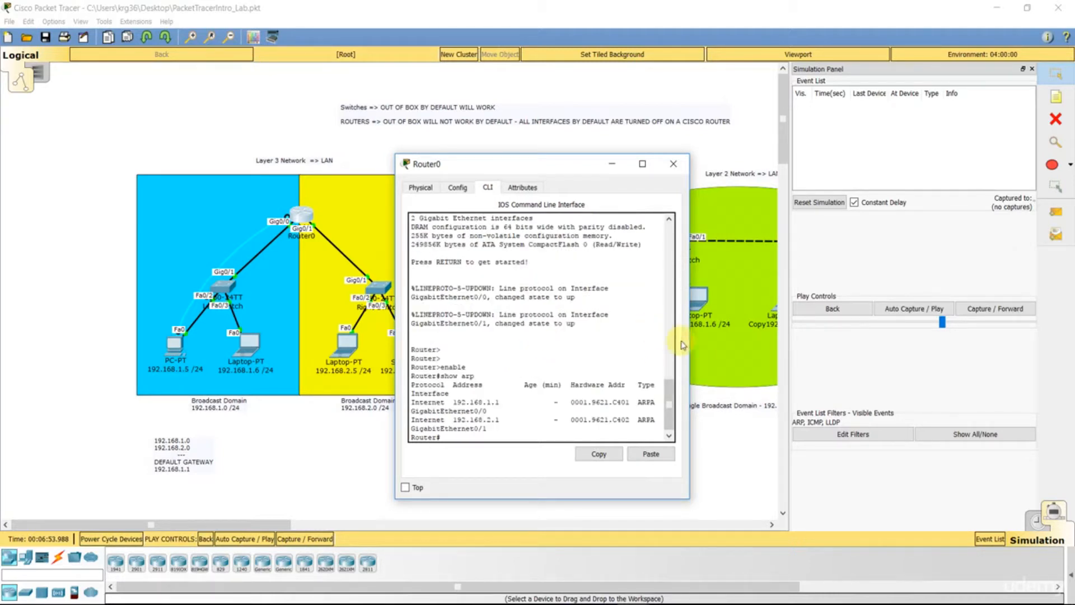
Widen the Router0 window and examine the interface entries and the 192.168.1.1 hardware address in its ARP table
drag(690, 342, 818, 343)
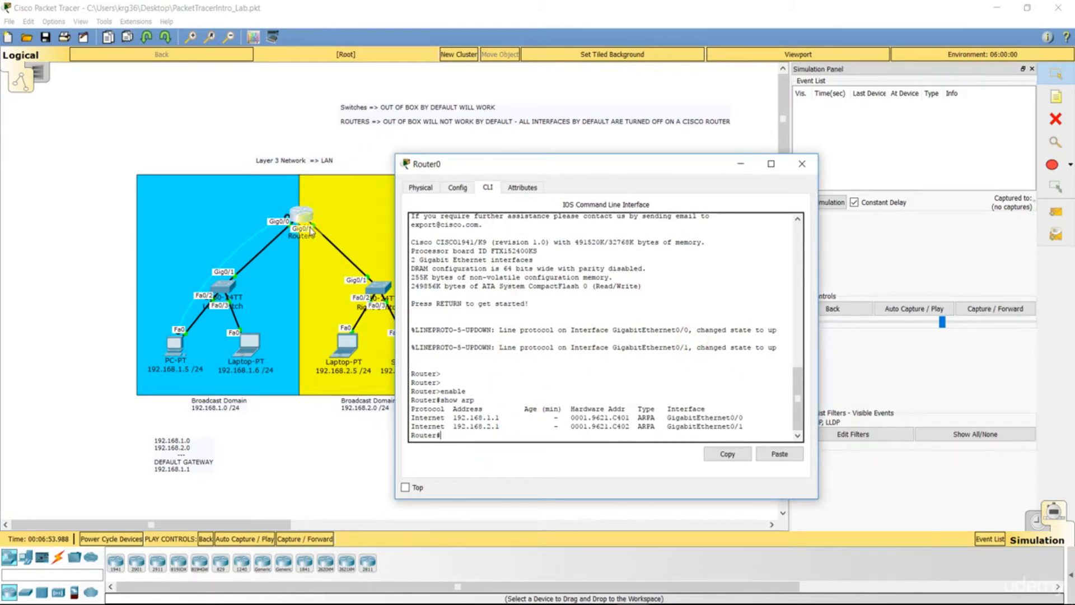
drag(745, 426, 431, 420)
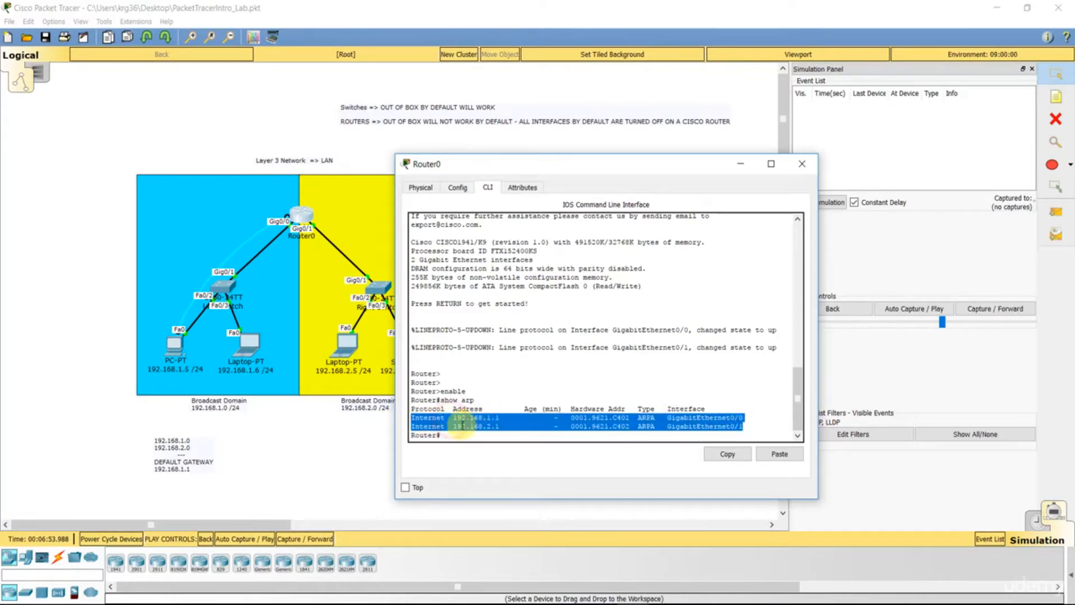
click(481, 436)
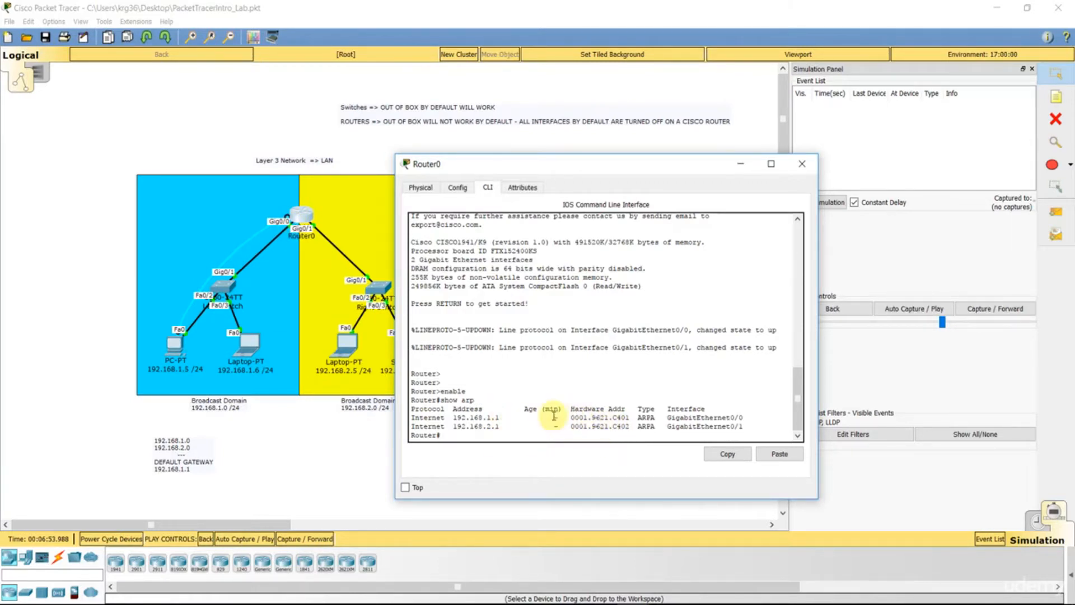
drag(571, 417, 629, 418)
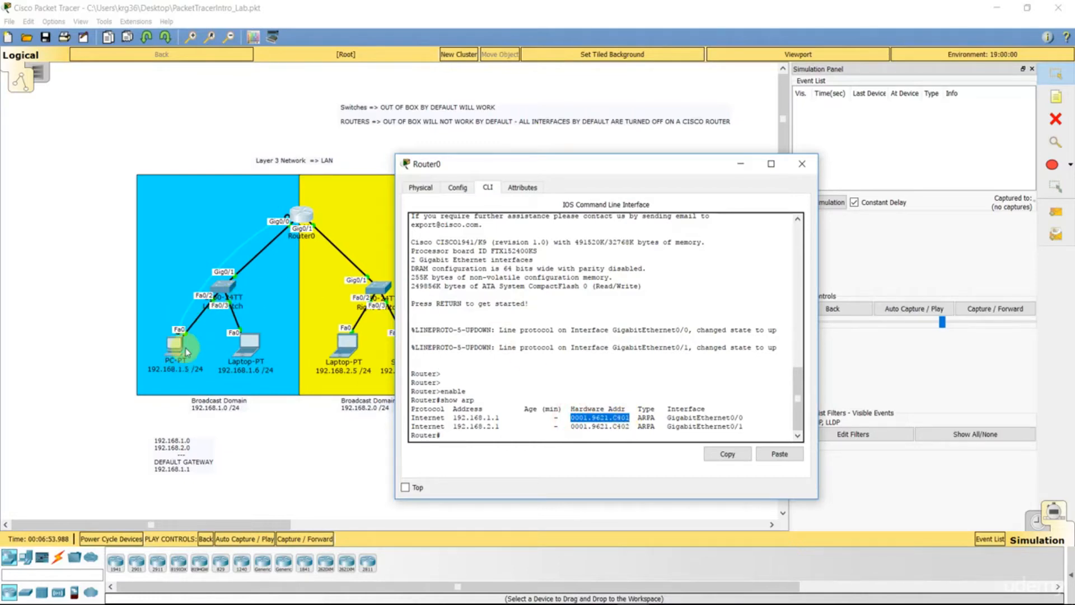
Display the ARP table of the 192.168.1.5 PC with arp -a and examine its entry
click(178, 346)
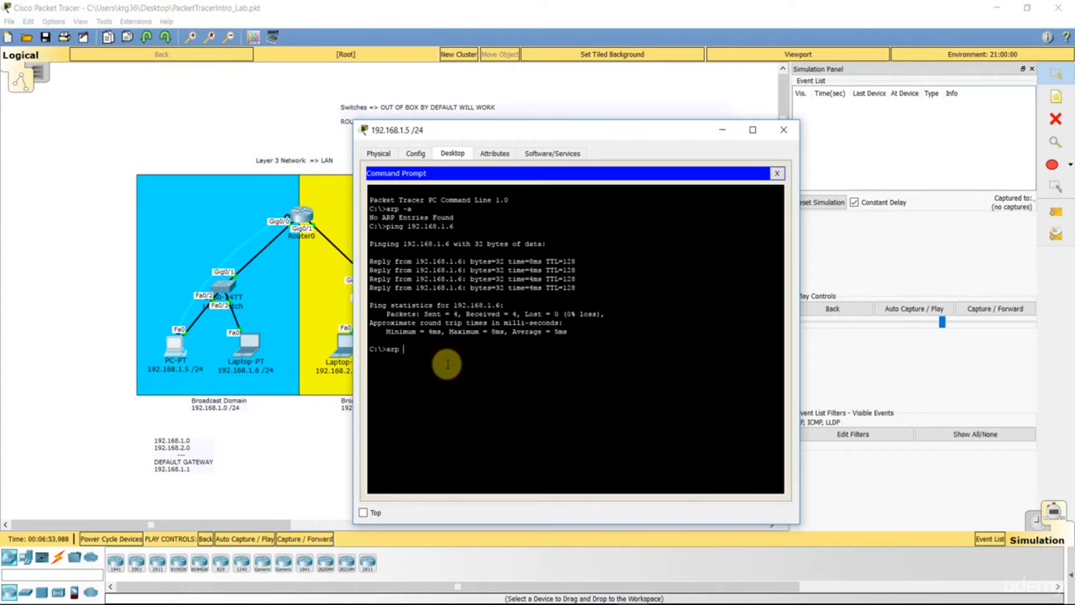
text(arp -a)
key(Return)
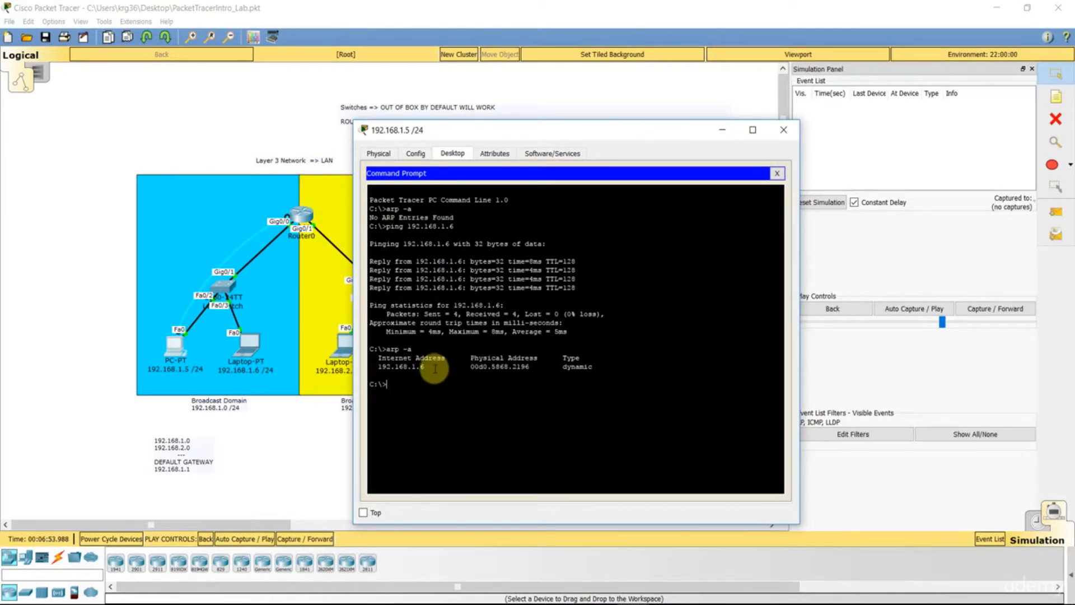
drag(535, 367, 378, 367)
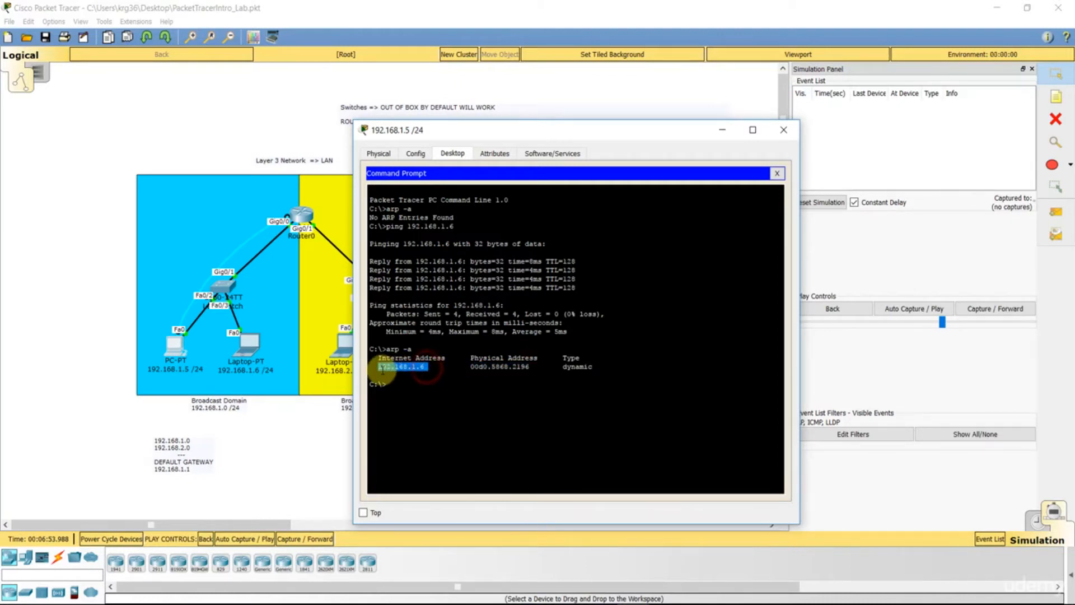
Recheck Router0's ARP table against the PC's, move the router window clear of the layer 3 network, and return to the topology
click(300, 225)
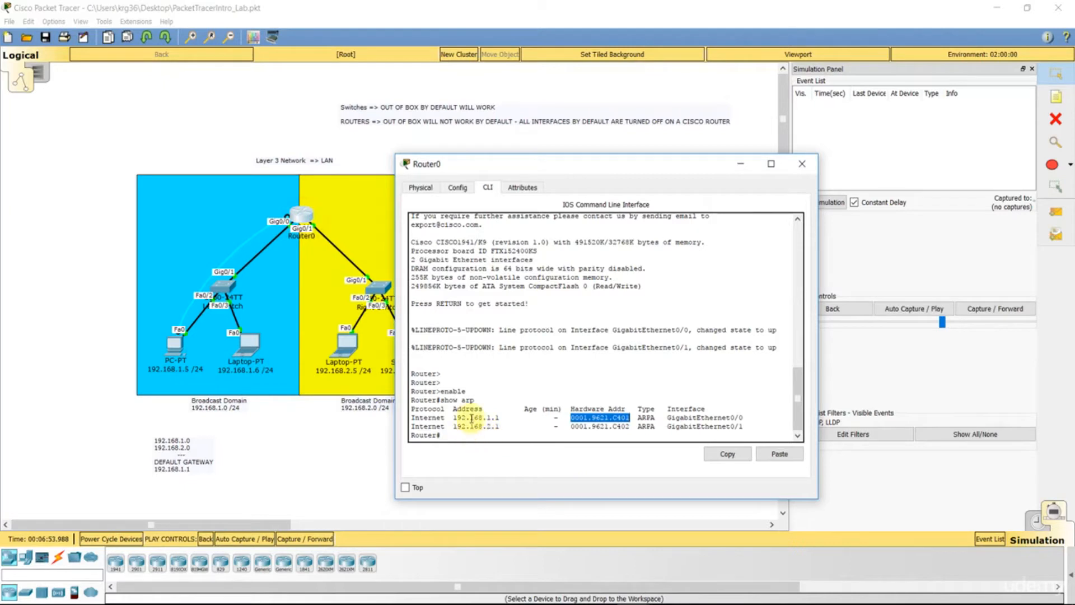
click(175, 344)
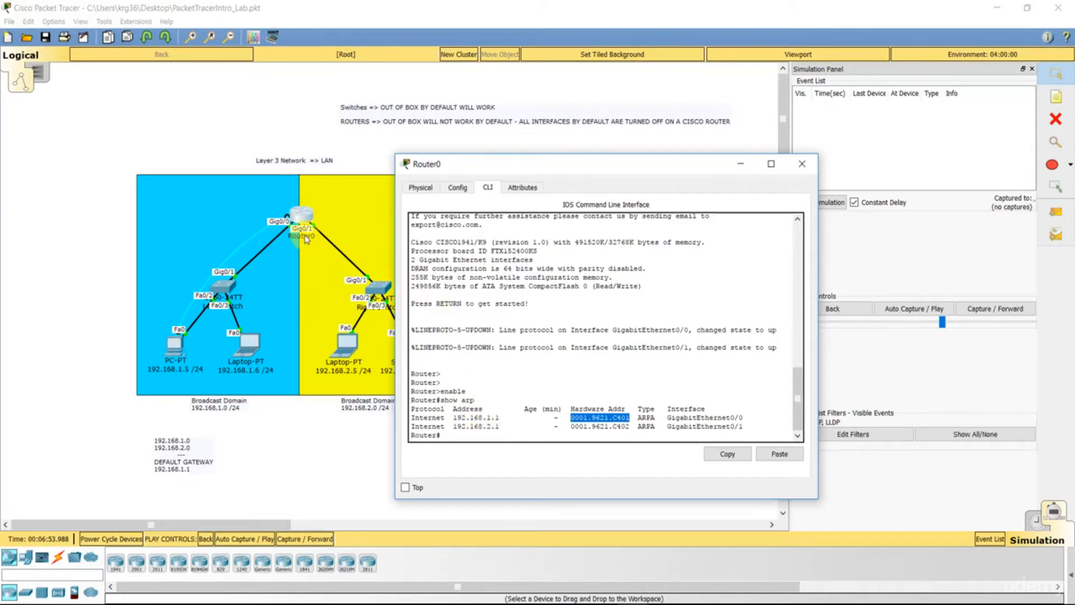
click(291, 237)
drag(437, 165, 524, 163)
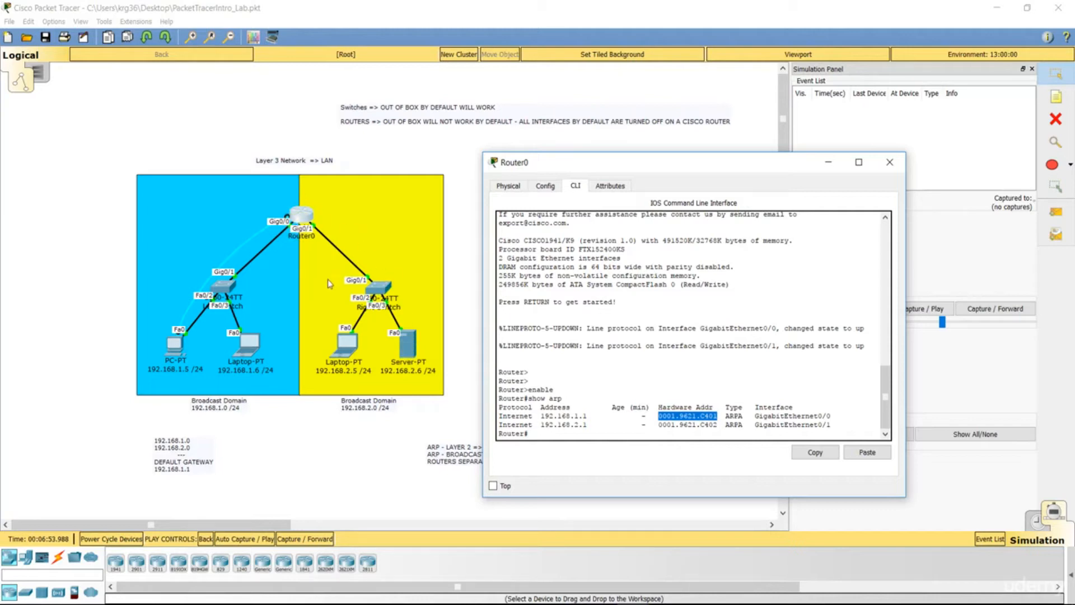
click(247, 440)
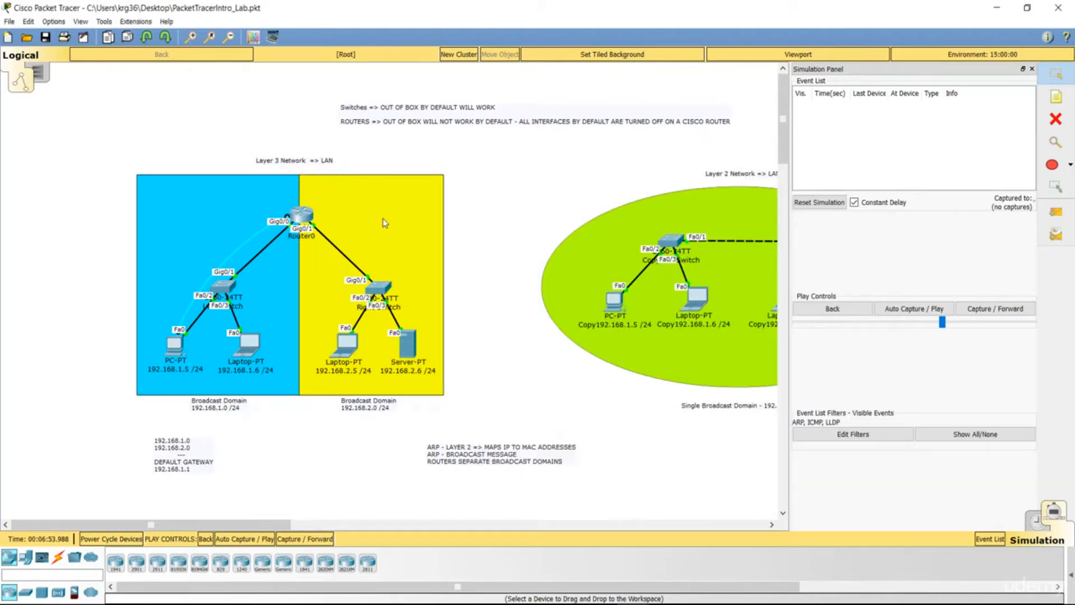
click(174, 373)
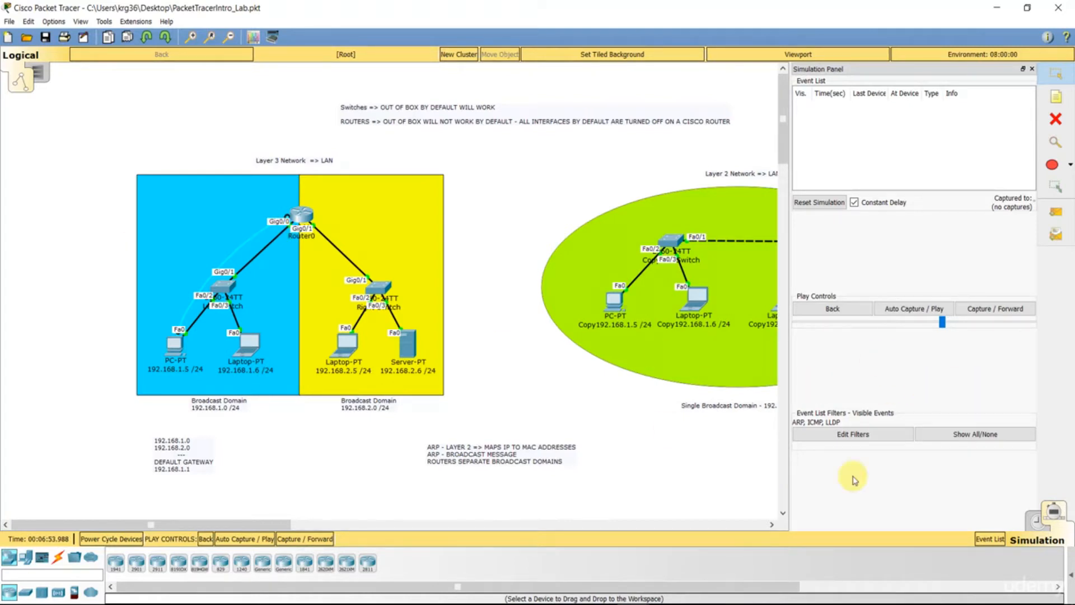
Clear the simulation's event filters and enable only ARP and ICMP
click(981, 436)
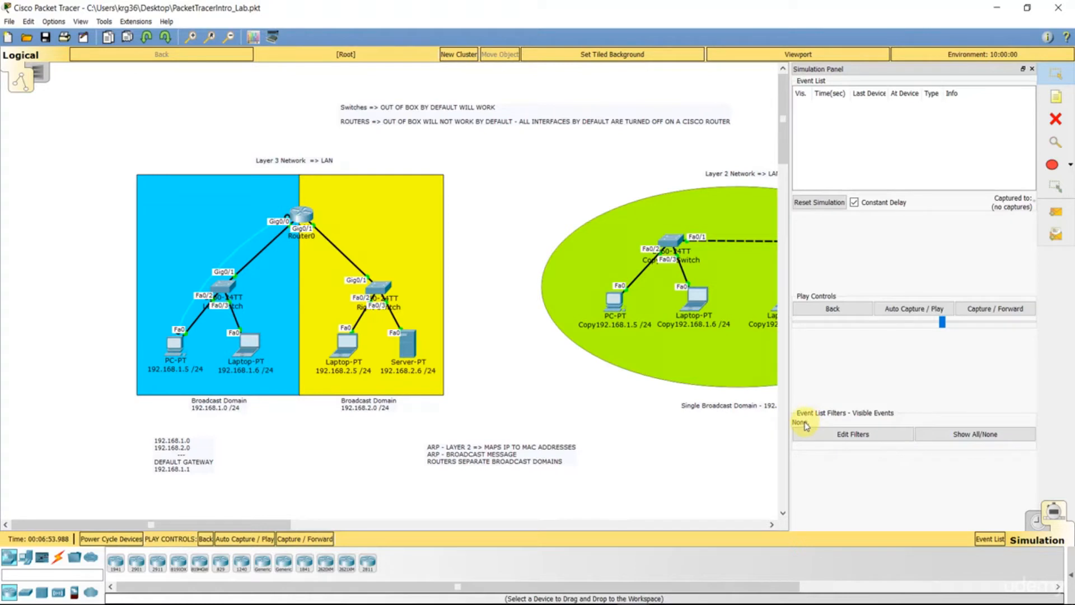
click(865, 441)
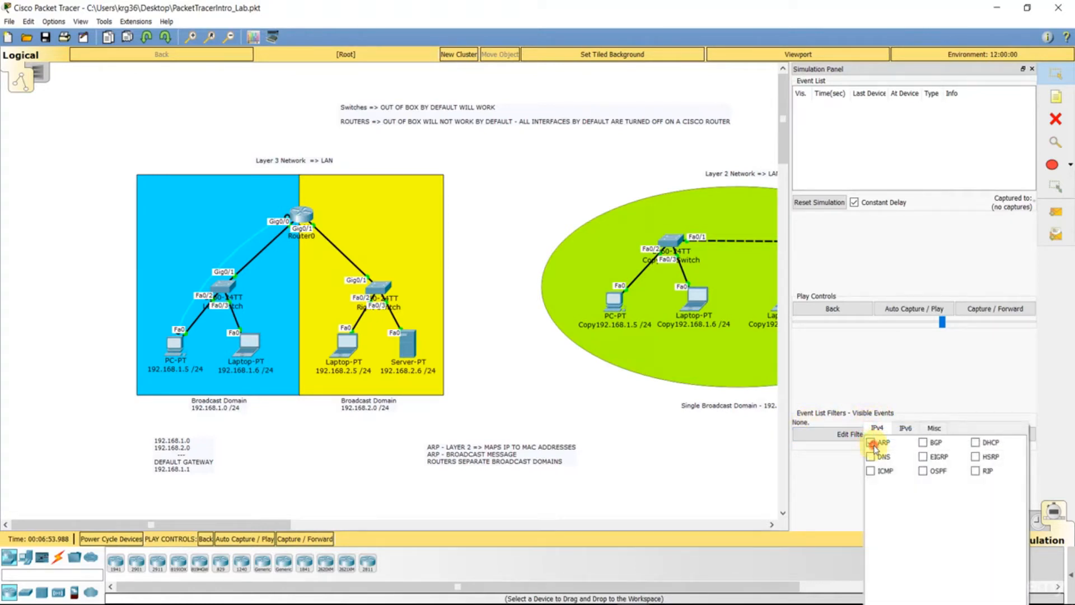
click(871, 470)
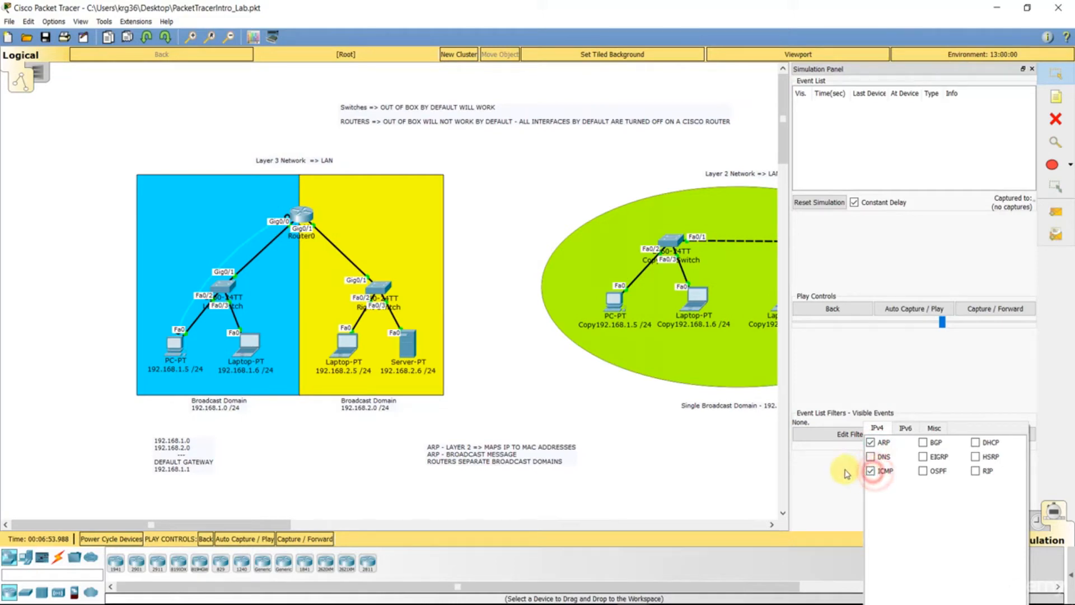
click(846, 473)
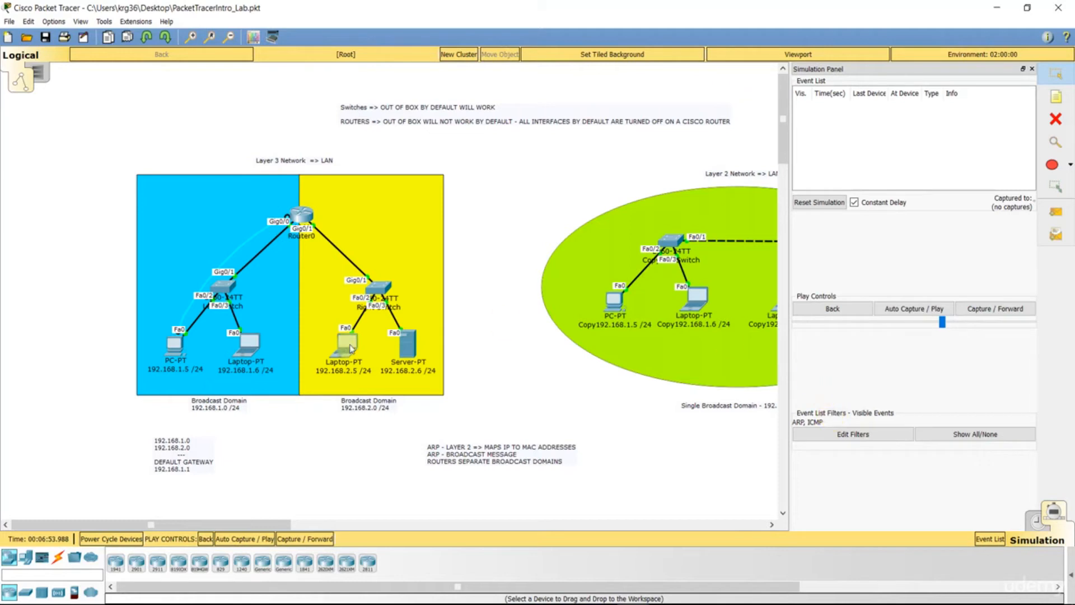
Ping 192.168.2.6 from the 192.168.1.5 PC's command prompt and minimize its window
click(169, 352)
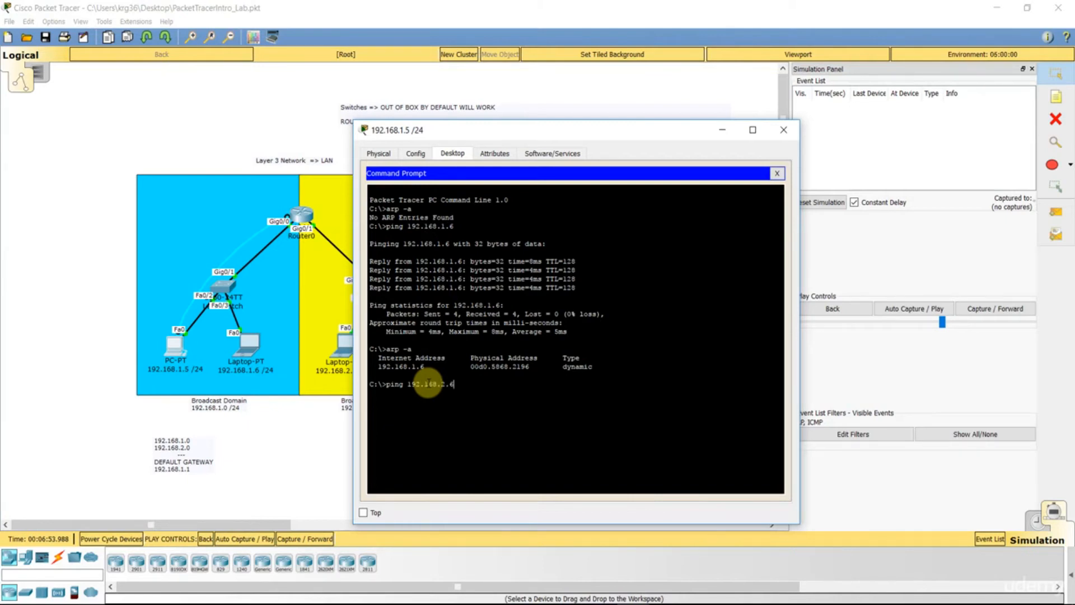
key(Return)
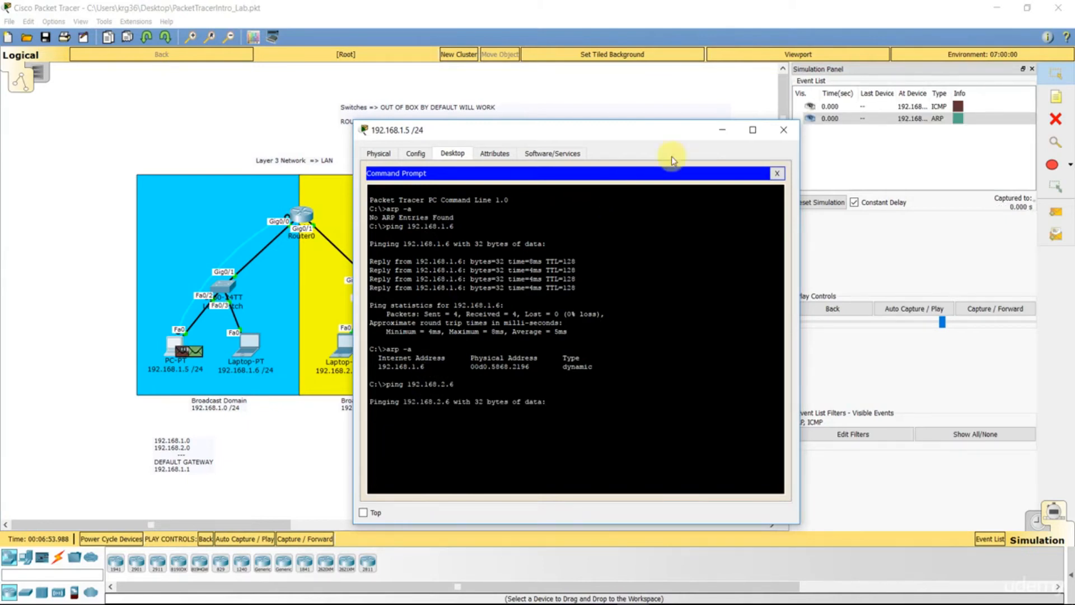
click(723, 132)
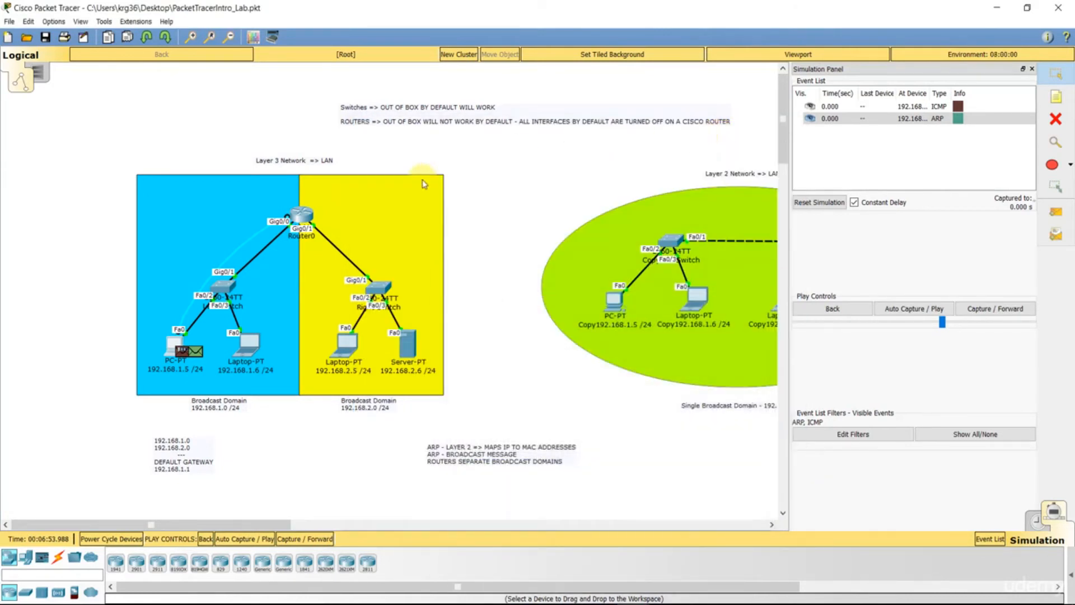
click(185, 357)
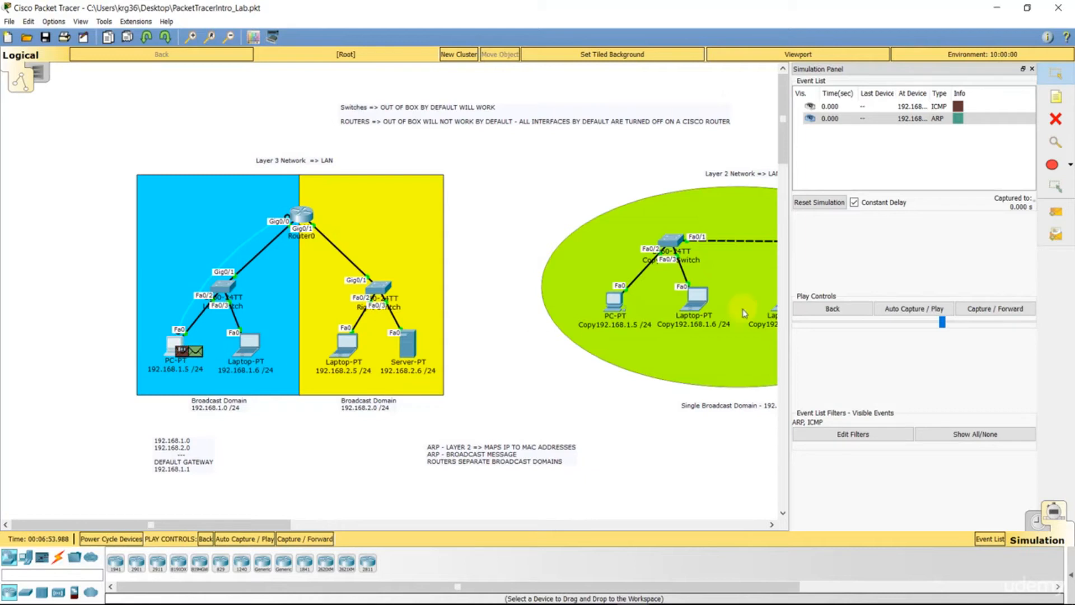
Speed up playback and auto-capture the ping's ARP and ICMP traffic across Router0, stopping once the ping reaches the 192.168.2.6 server
click(938, 309)
drag(940, 324, 973, 320)
click(927, 309)
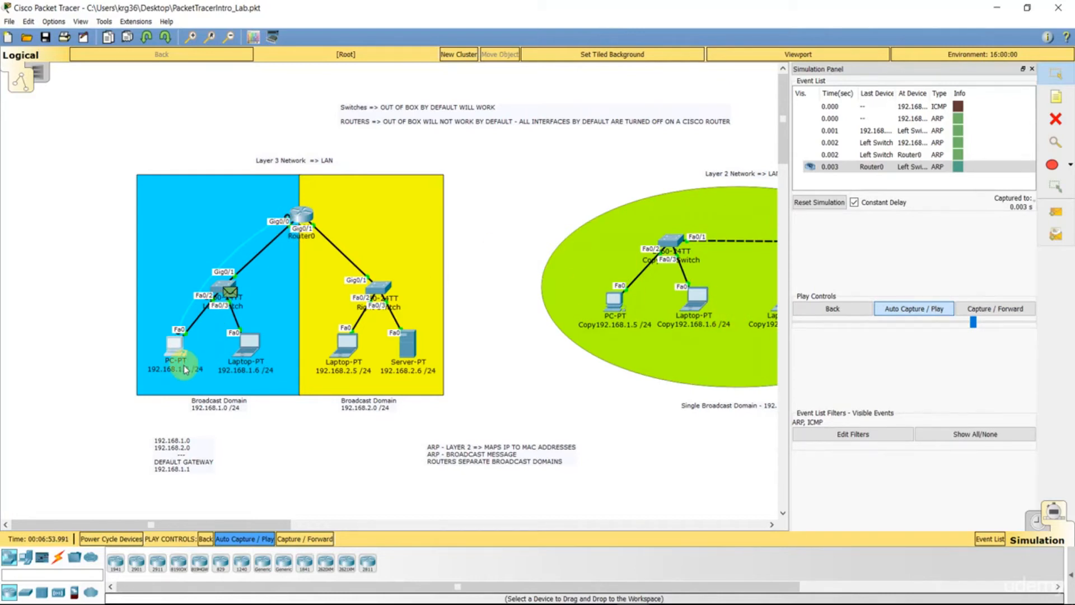
mouse_move(183, 367)
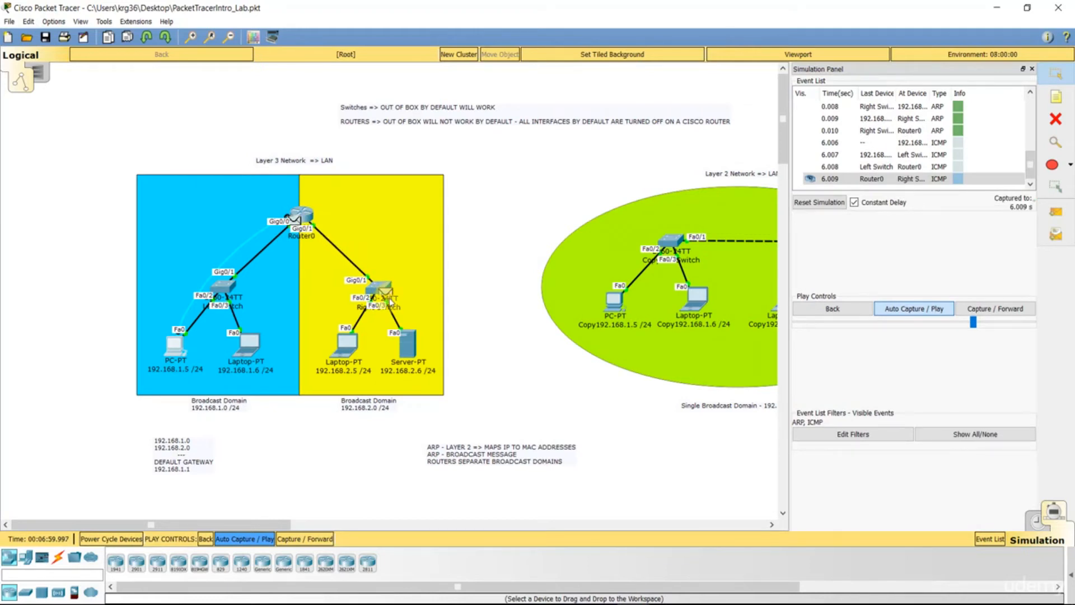
mouse_move(412, 374)
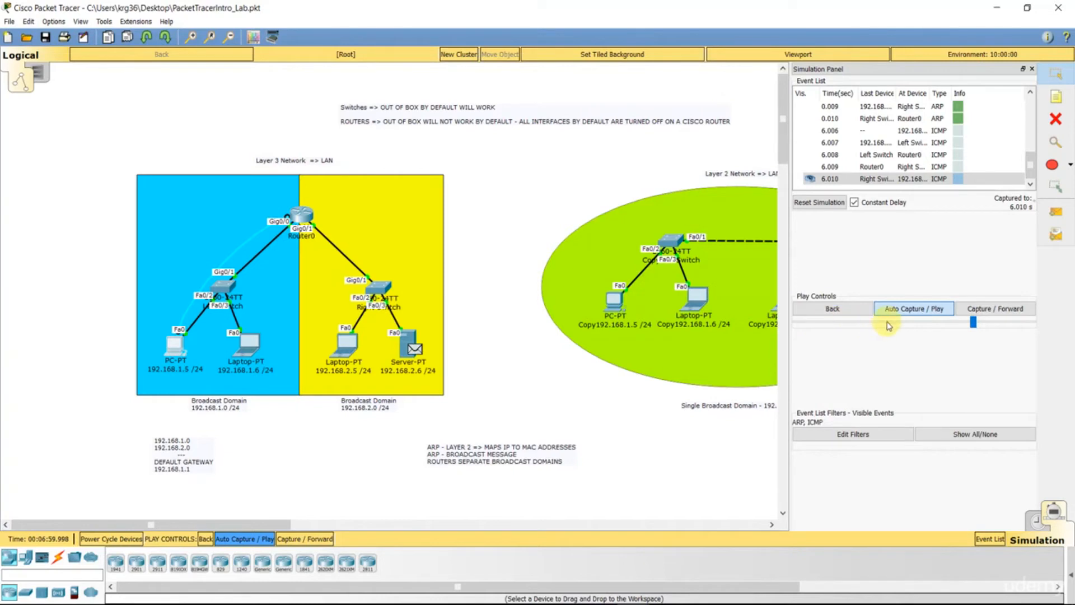
click(906, 309)
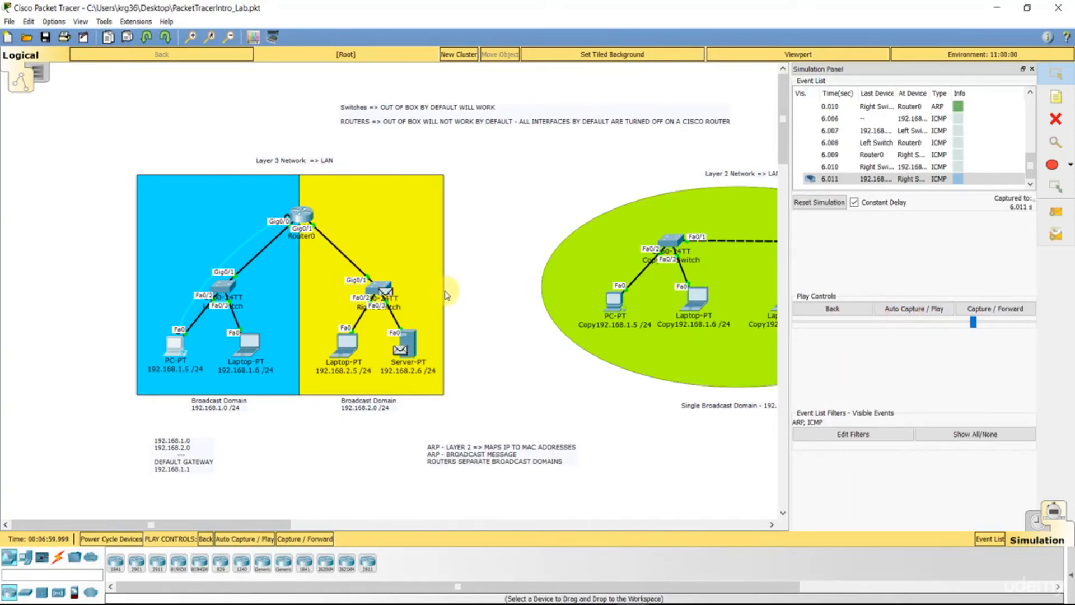
Display Router0's ARP table again with show arp
click(303, 216)
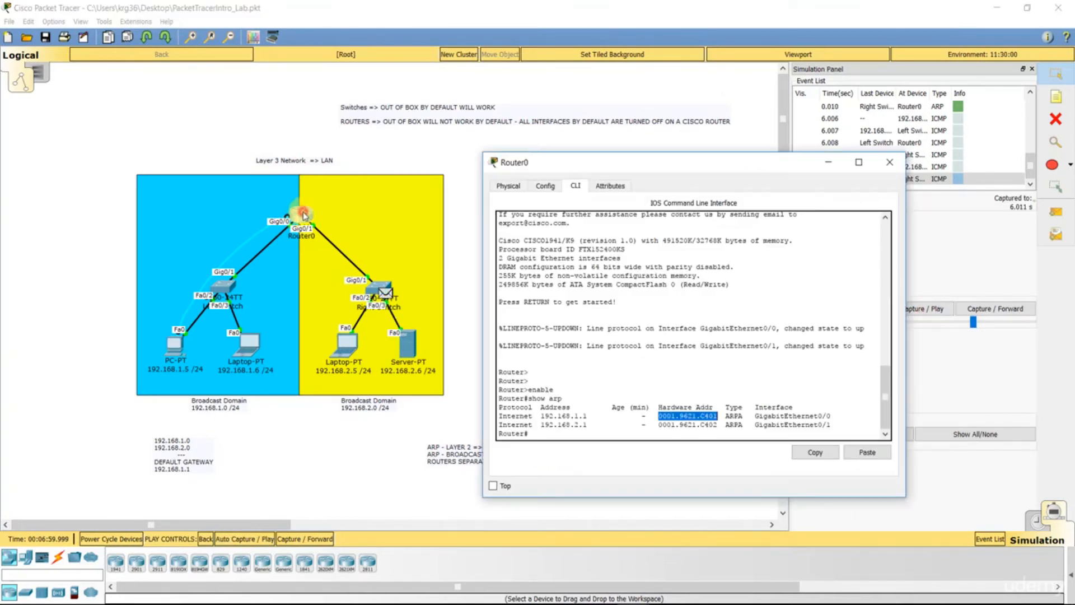
click(620, 431)
key(Up)
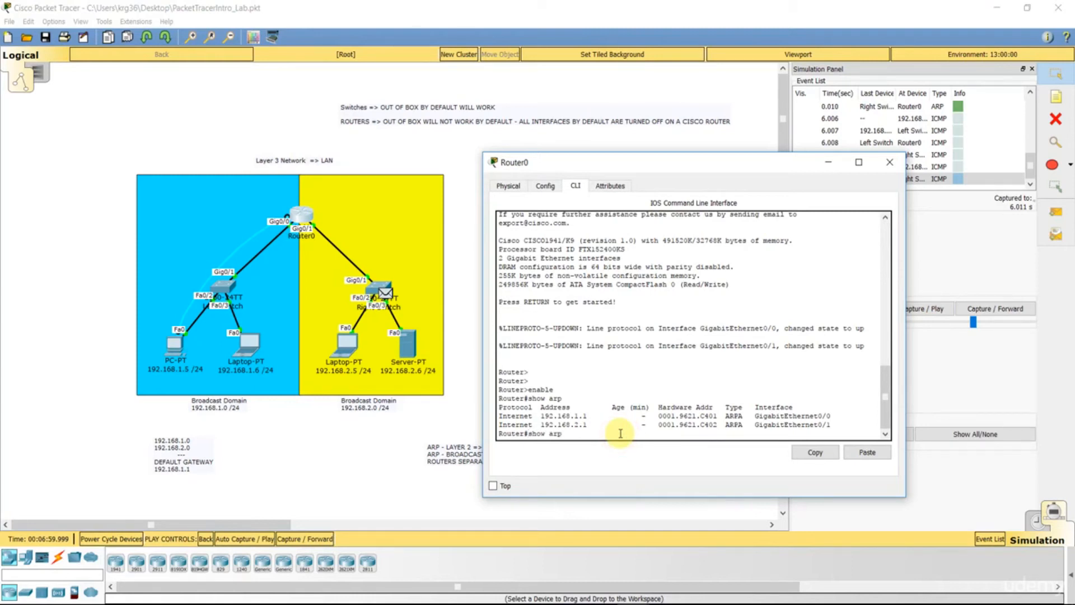
key(Return)
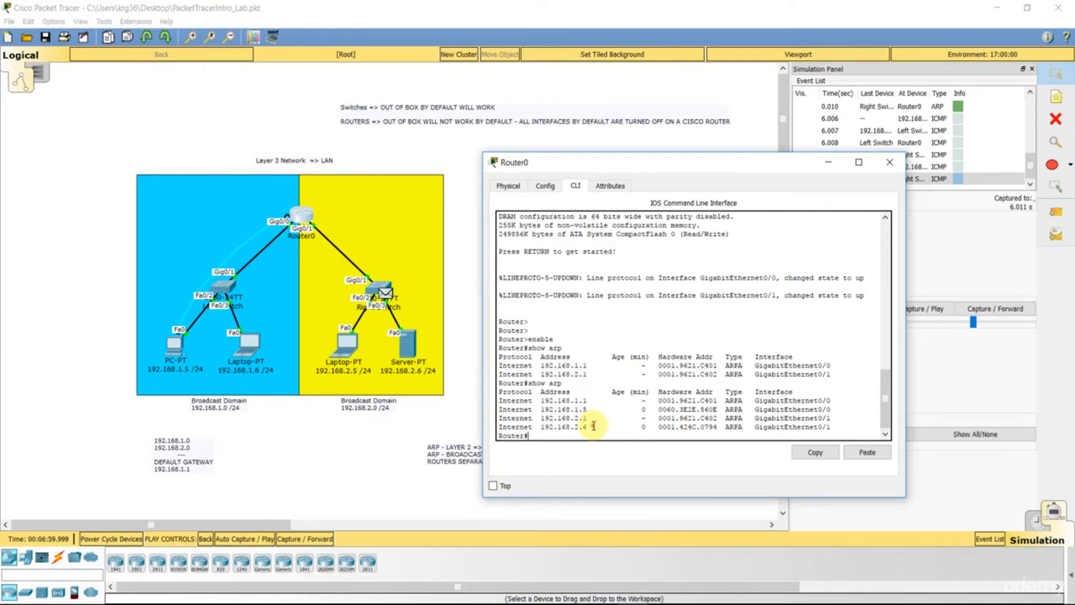
Examine the 192.168.2.6 and 192.168.2.1 entries and their interfaces in Router0's ARP table, and close the router window
drag(592, 427, 541, 429)
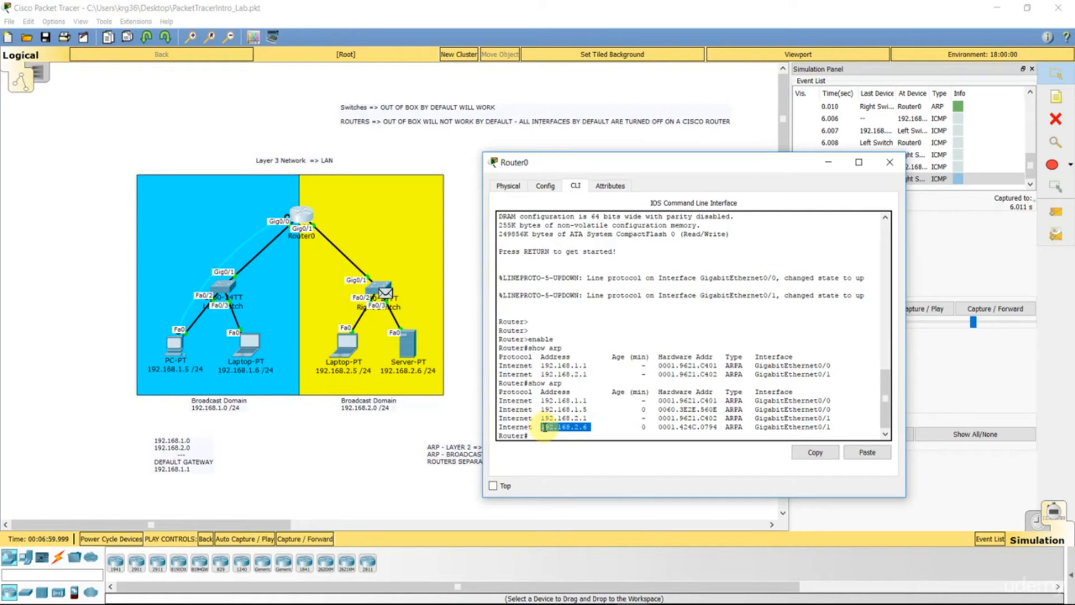
drag(831, 427, 756, 428)
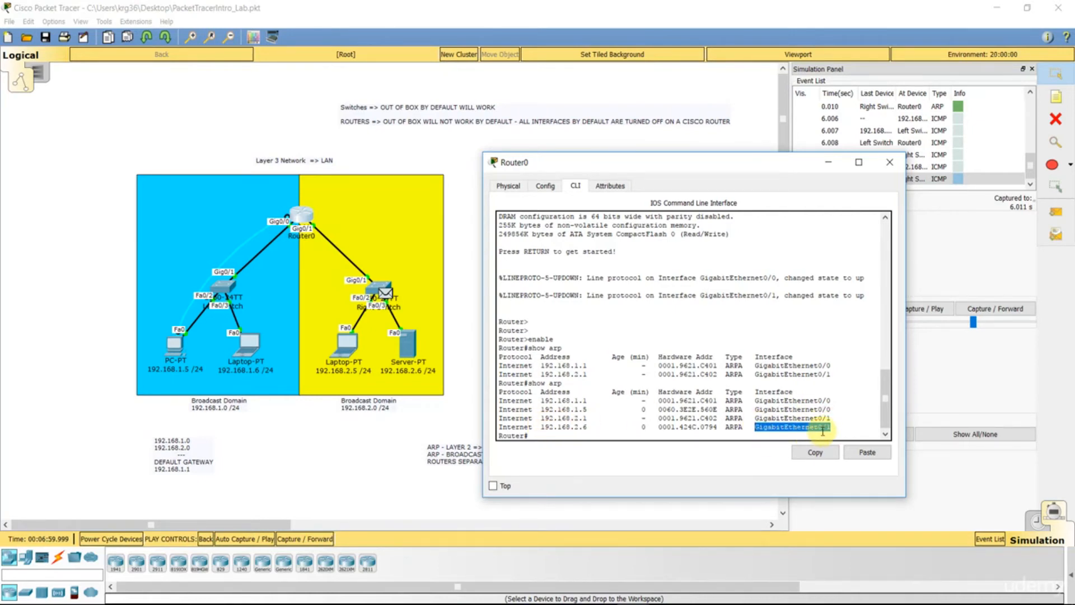
drag(831, 418, 755, 418)
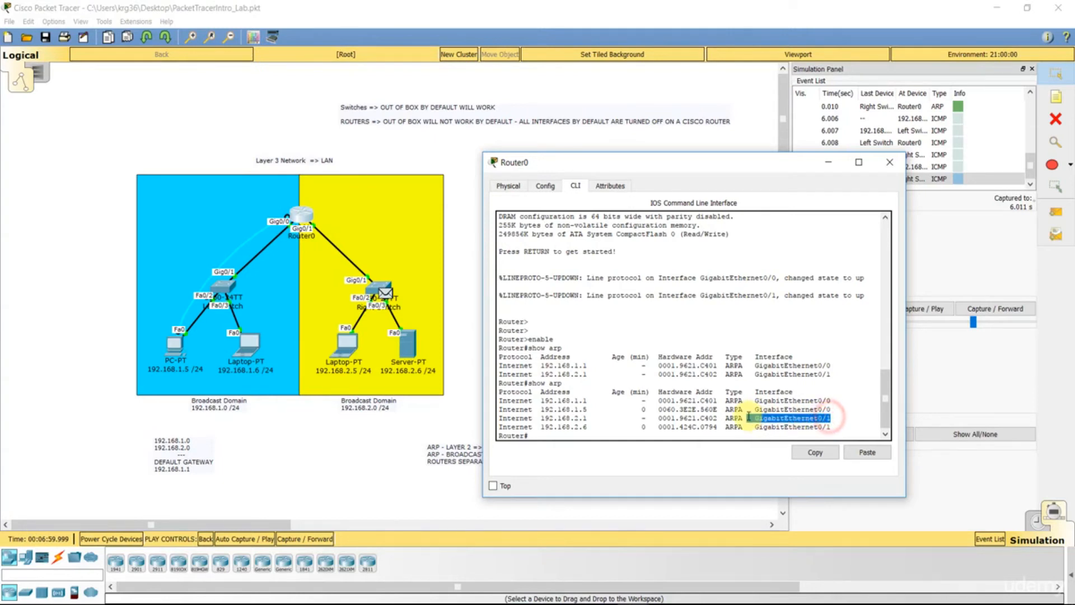
drag(591, 417, 498, 418)
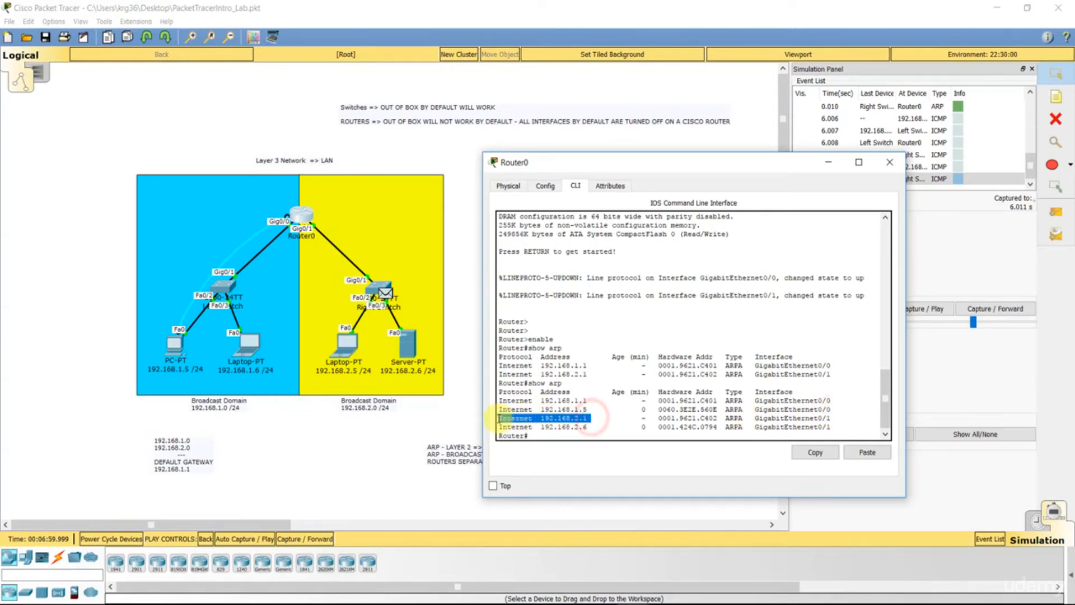
click(541, 434)
click(888, 162)
Review the captured ARP and ICMP events in the event list from the beginning of the ping up to Router0
scroll(896, 154, up, 5)
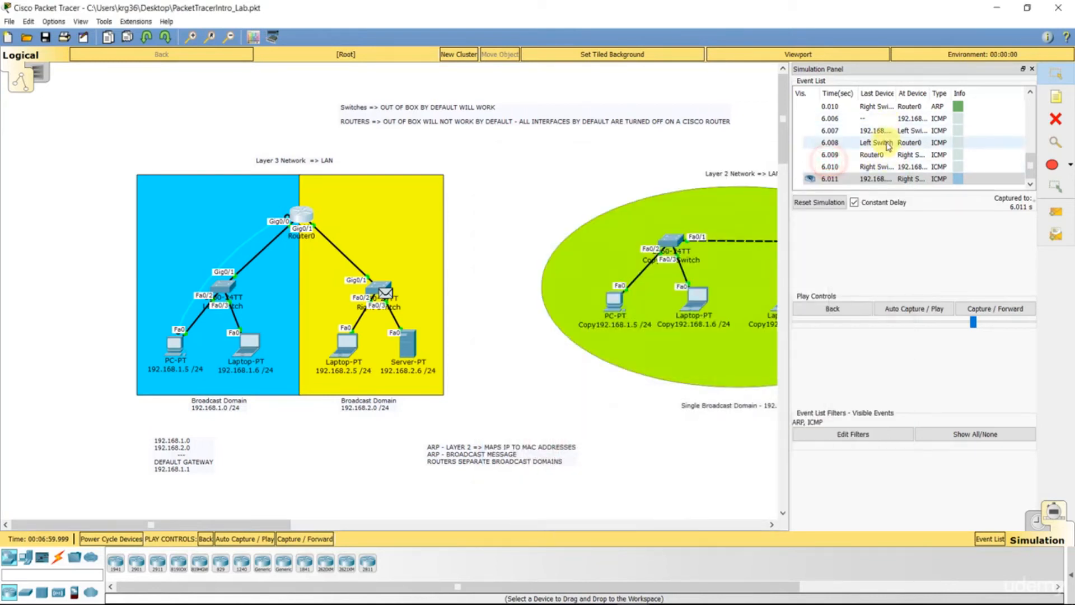
scroll(952, 137, up, 2)
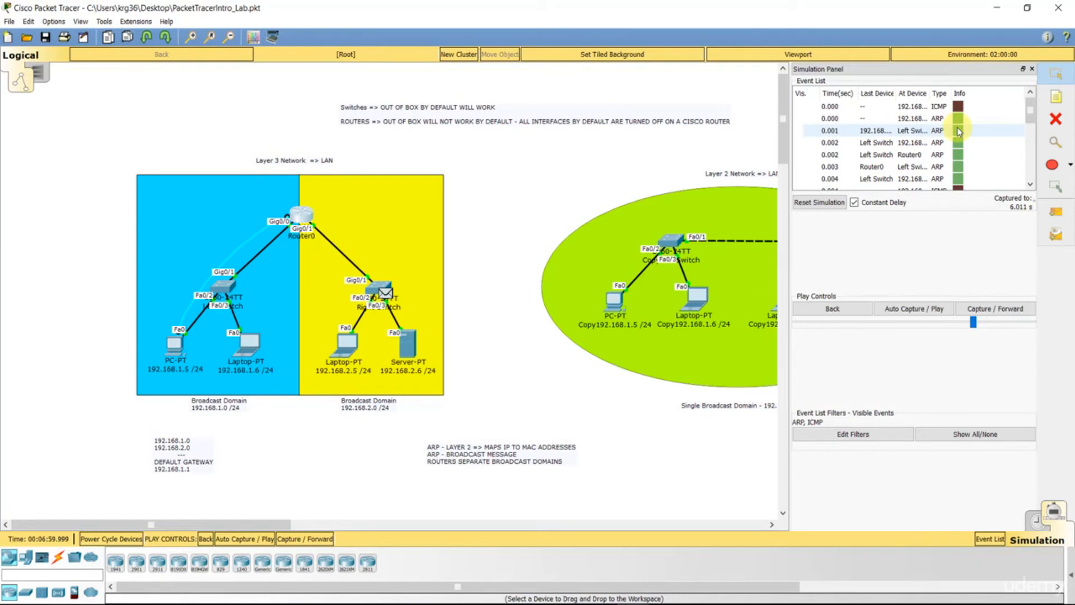
scroll(958, 131, down, 1)
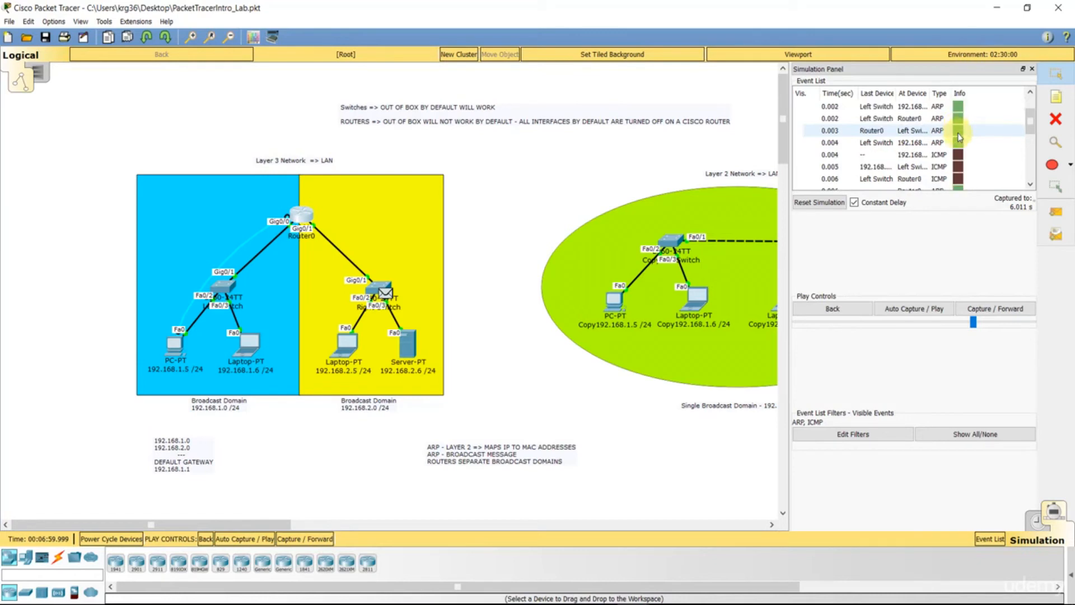
click(961, 180)
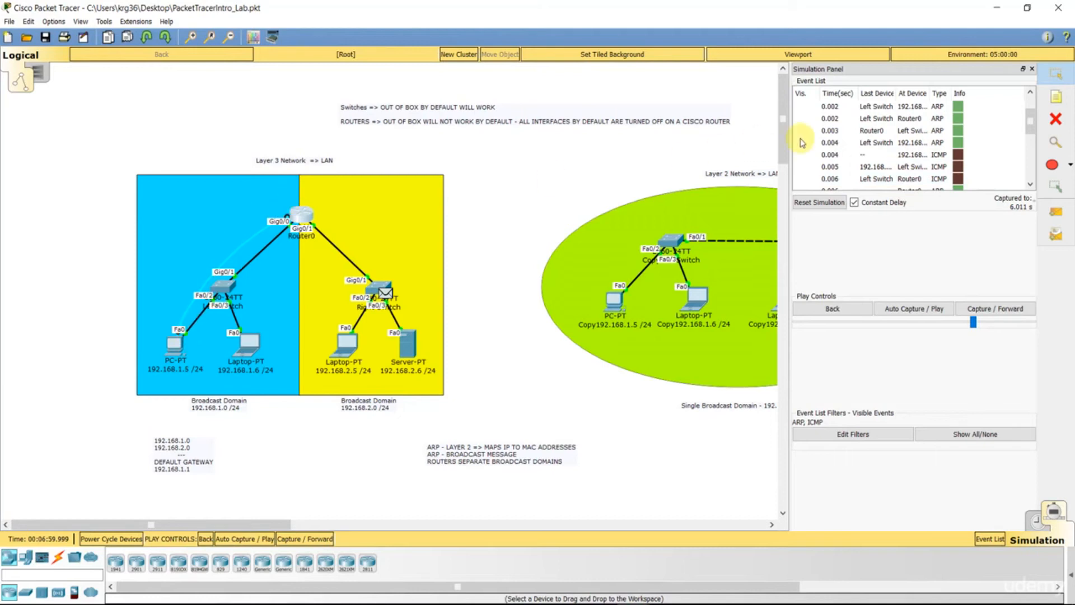
Inspect the PDU details of the first ping's ICMP events from Router0 back to 192.168.1.5, and the ARP reply received before them
click(957, 180)
click(958, 166)
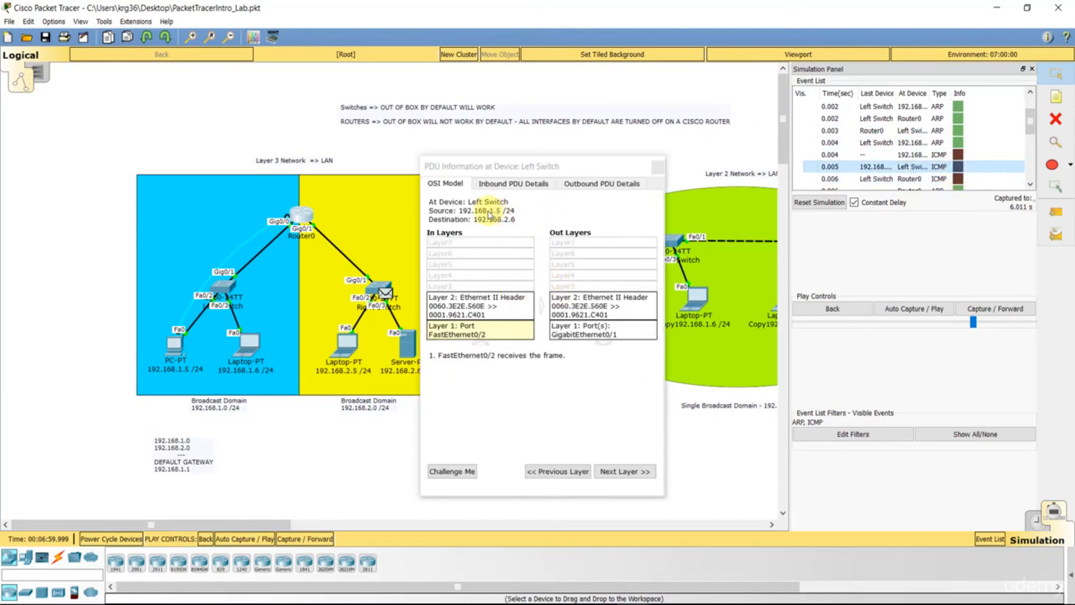
click(960, 180)
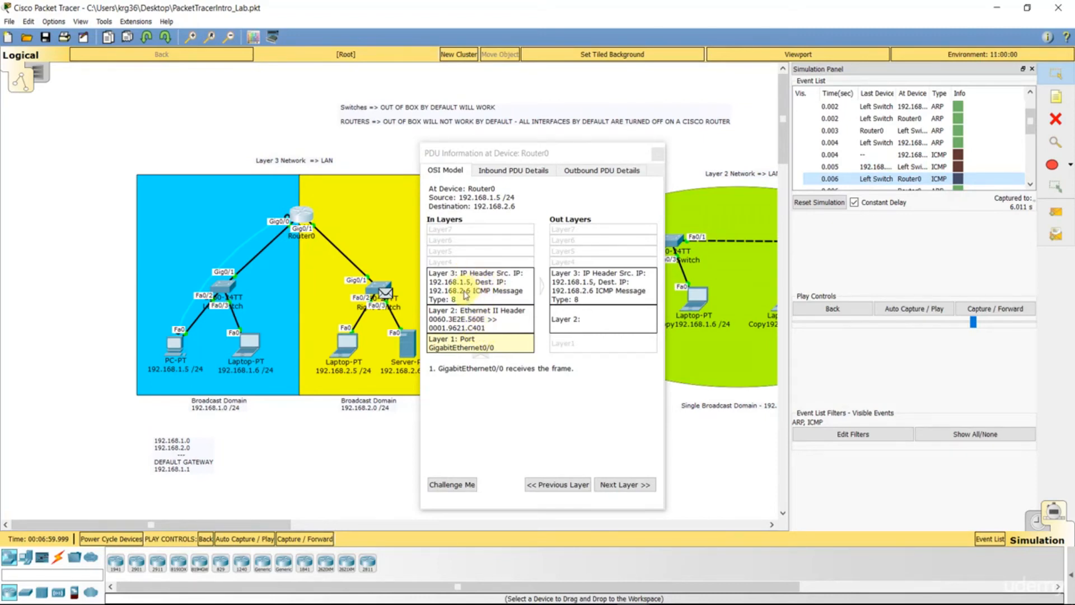
click(958, 167)
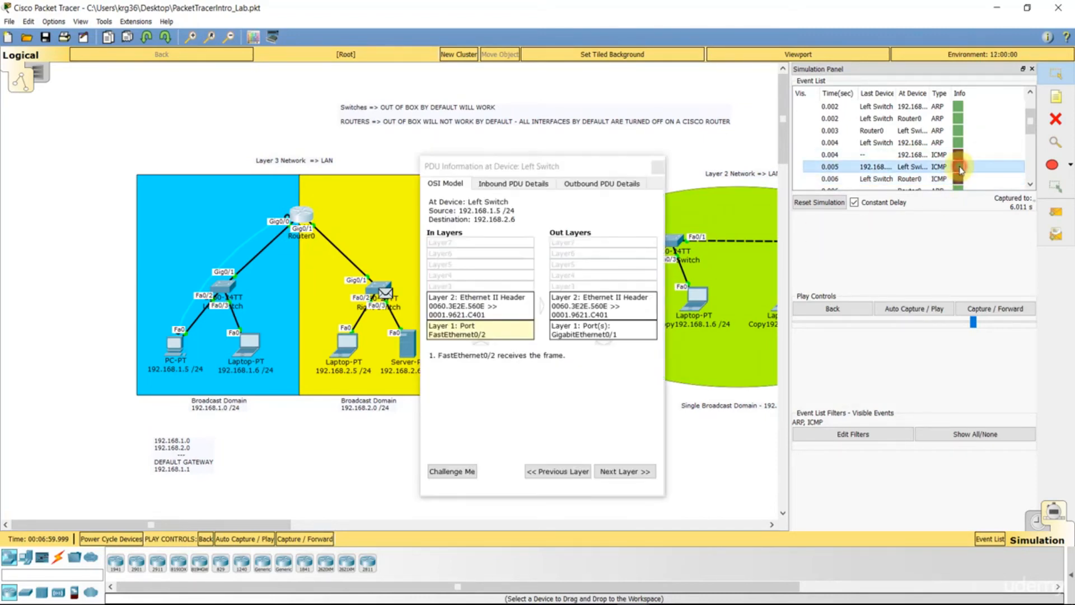
click(959, 155)
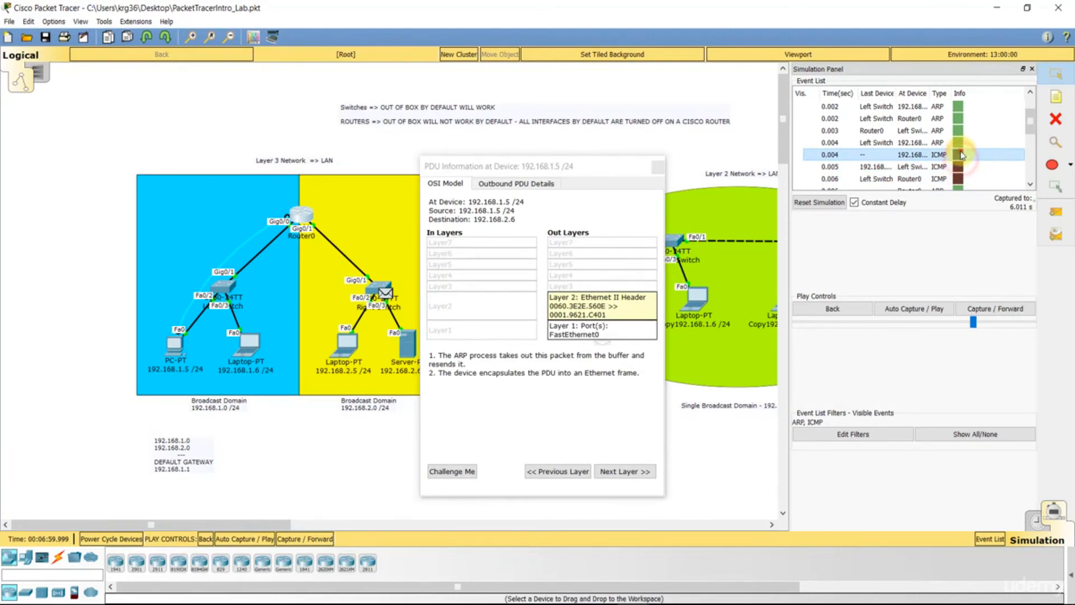
click(961, 143)
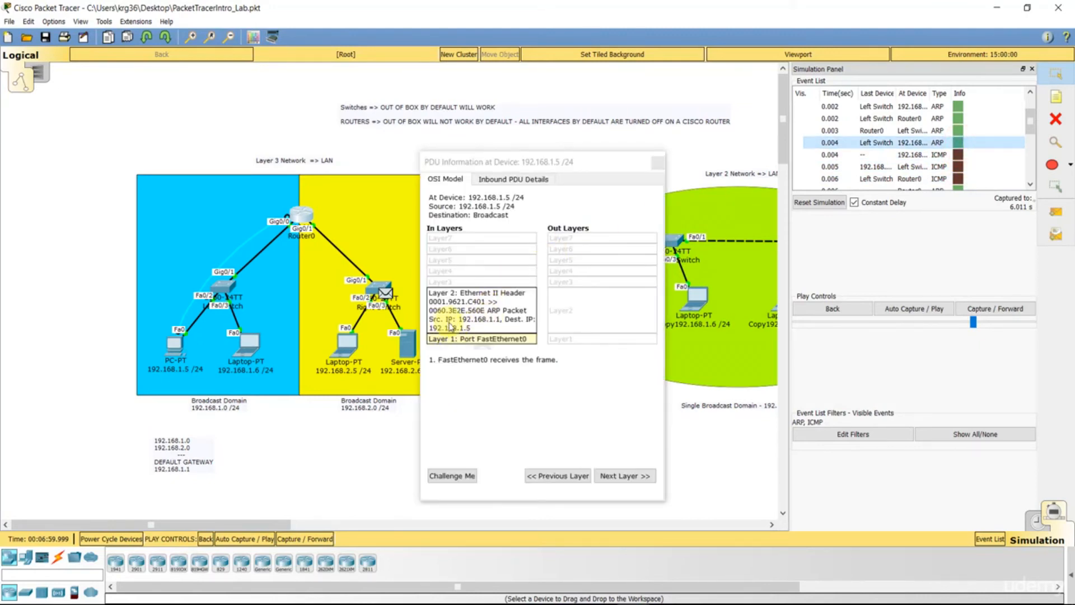
Trace the ARP broadcast for 192.168.1.1 in the PDU details at 192.168.1.5, Left Switch, 192.168.1.6 and Router0
scroll(907, 143, up, 1)
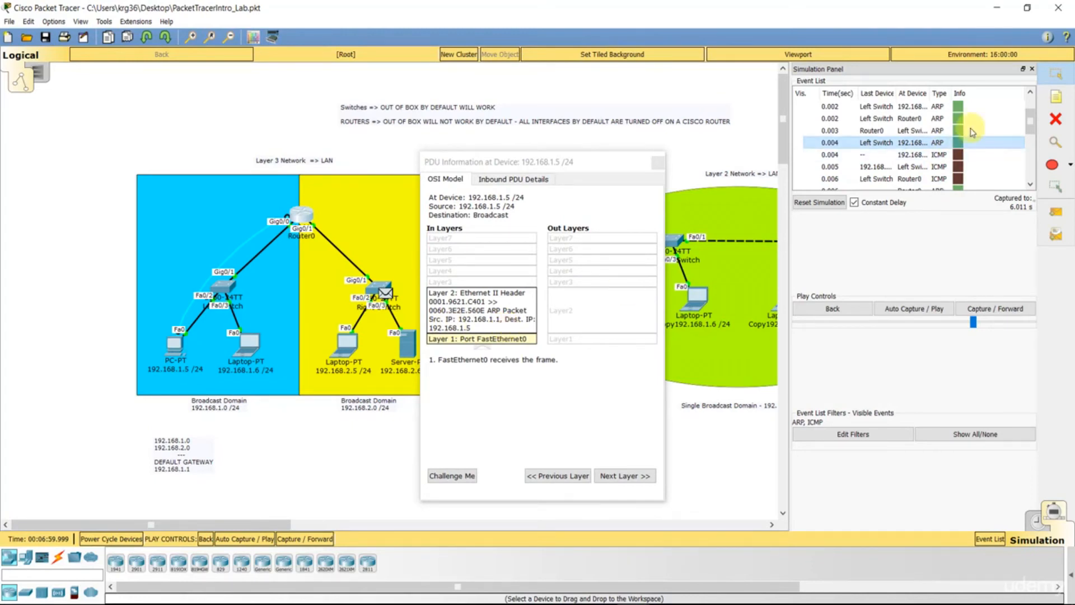
click(956, 117)
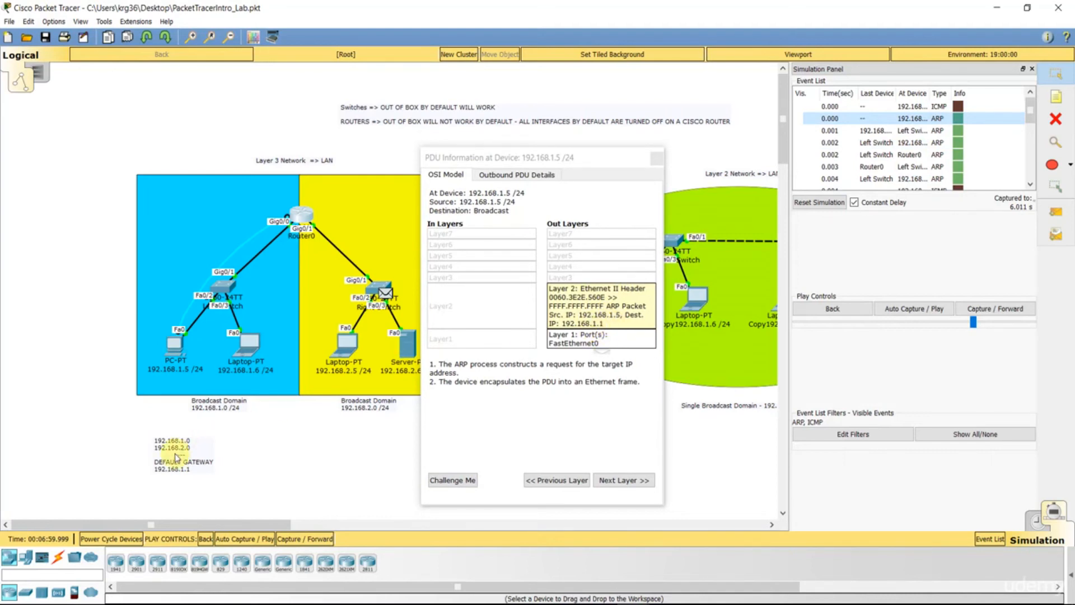
click(958, 131)
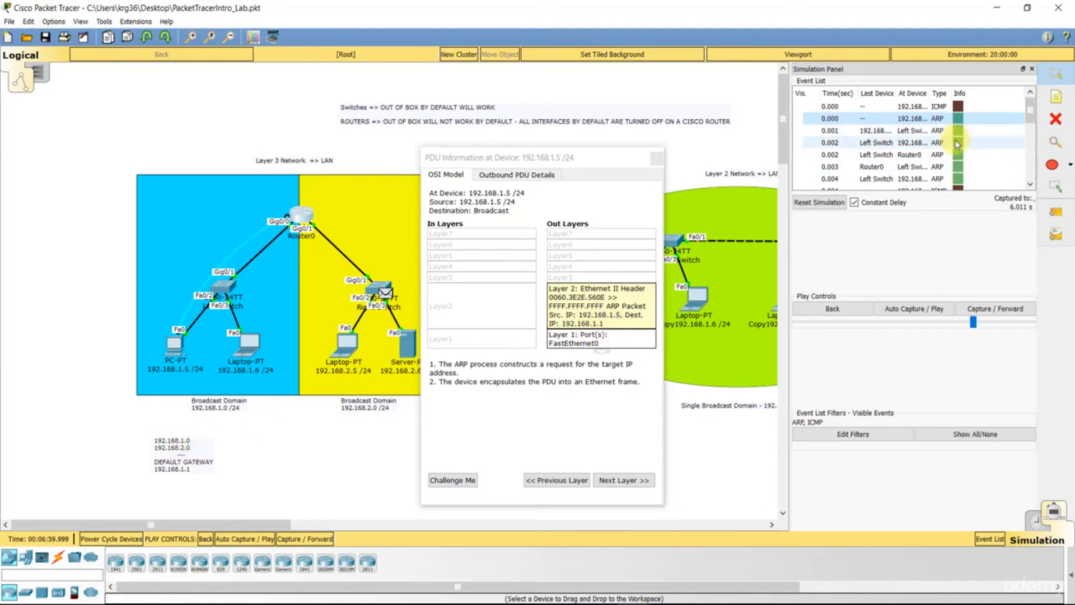
click(958, 135)
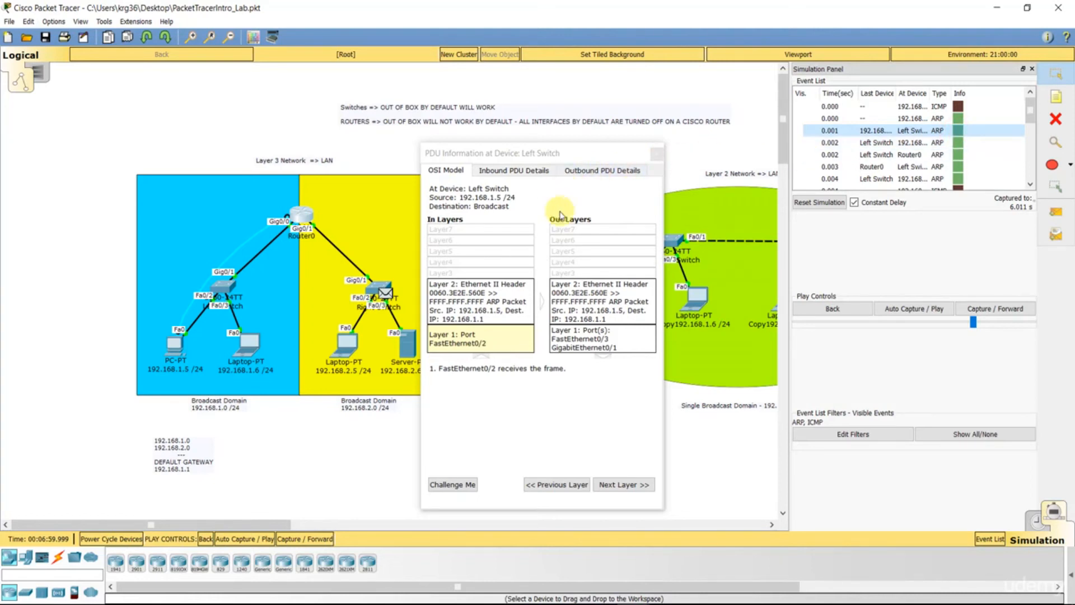
click(960, 143)
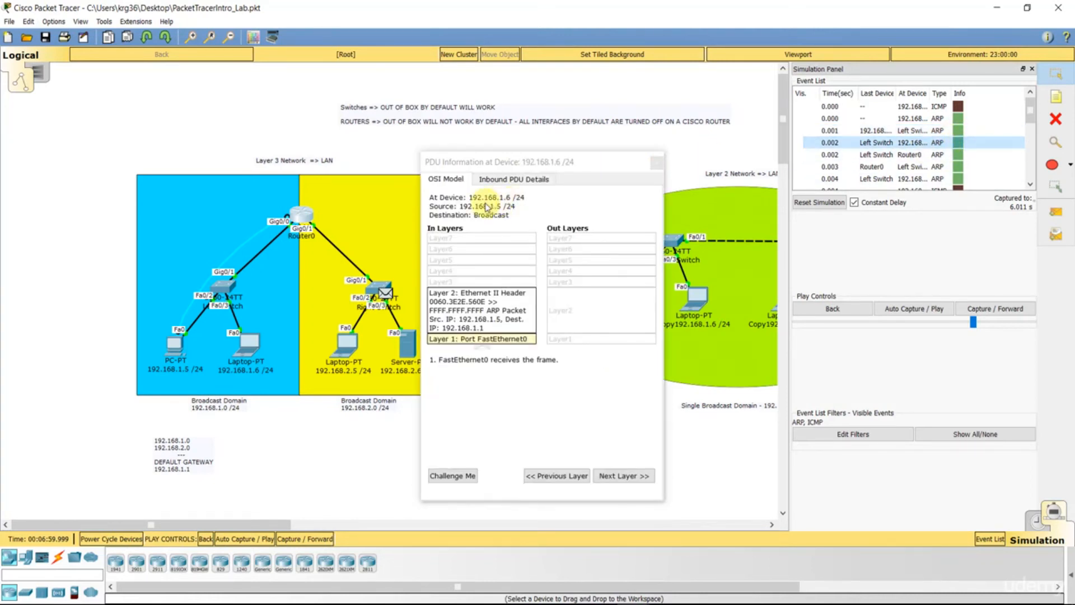
click(959, 156)
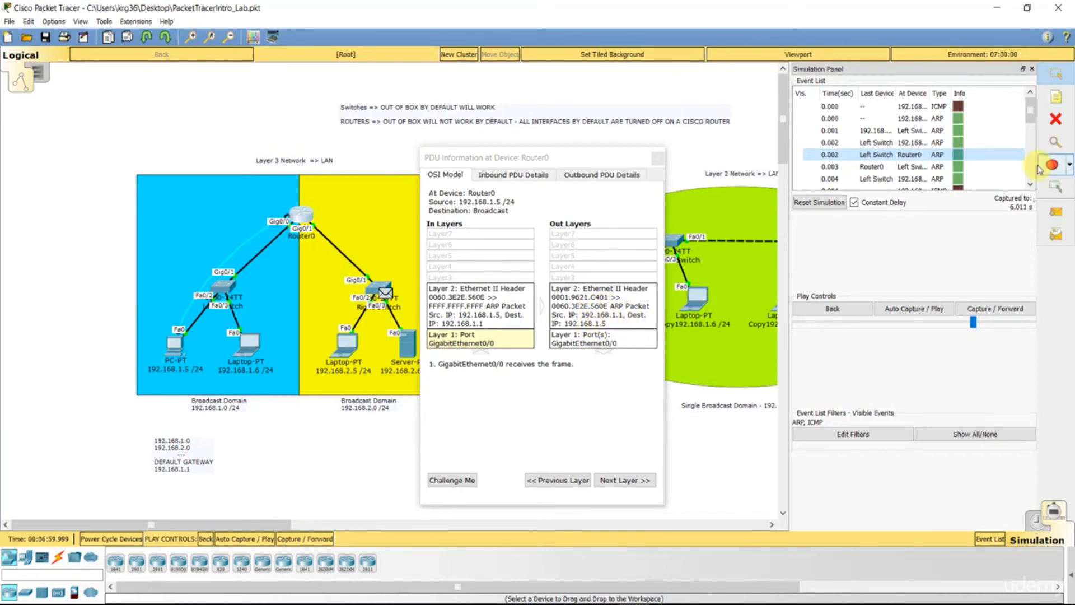
Inspect Router0's ARP reply at Left Switch and at 192.168.1.5
click(959, 166)
scroll(959, 164, down, 1)
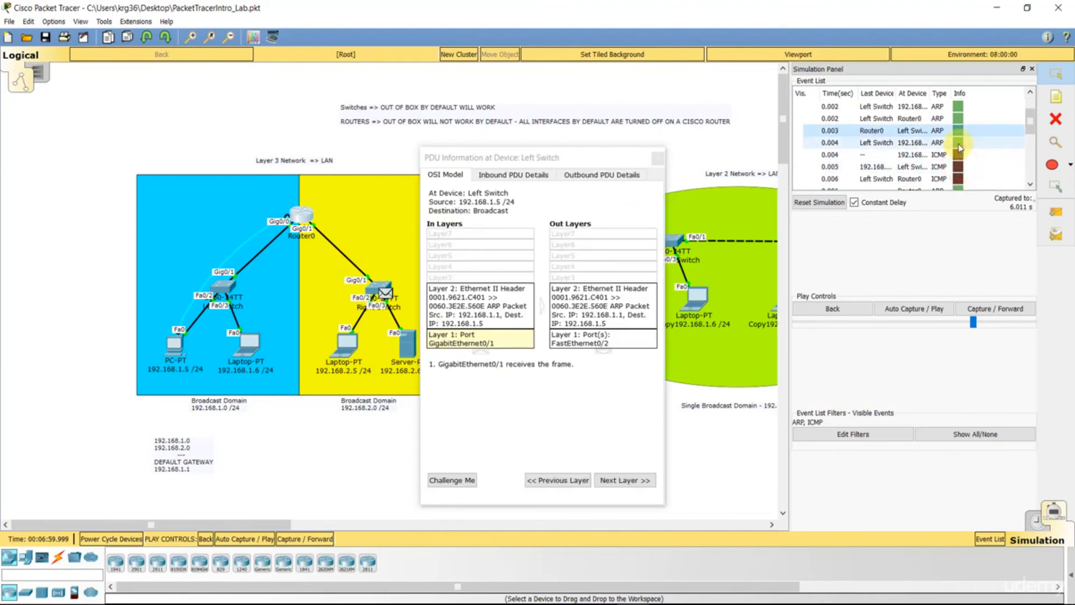
click(960, 143)
Follow the first ICMP echo request through the PDU details at 192.168.1.5, Left Switch and Router0, comparing Router0's inbound and outbound layers
click(959, 155)
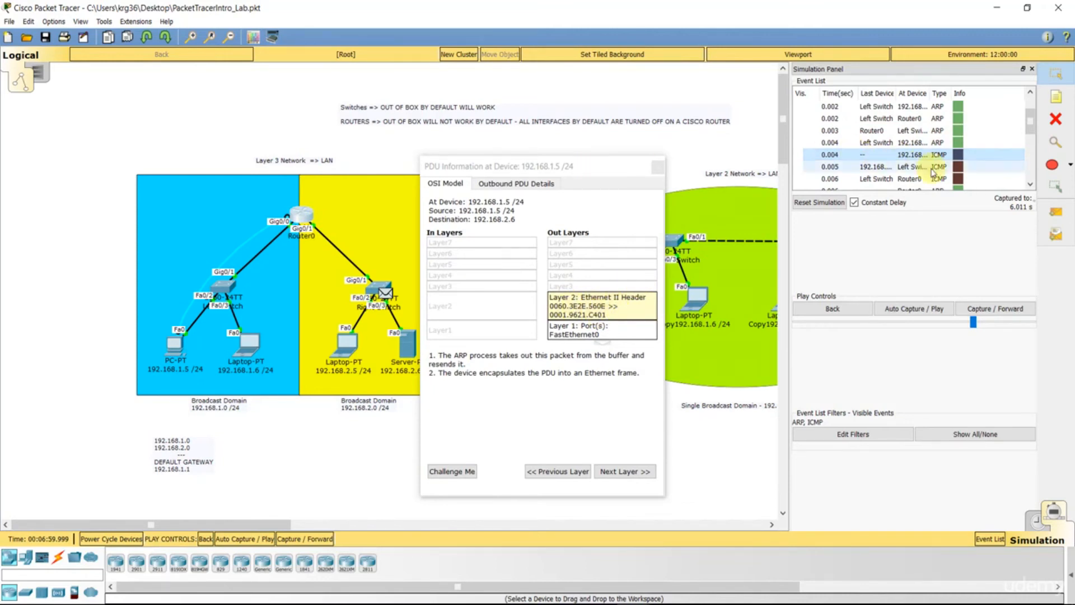
click(959, 167)
click(961, 179)
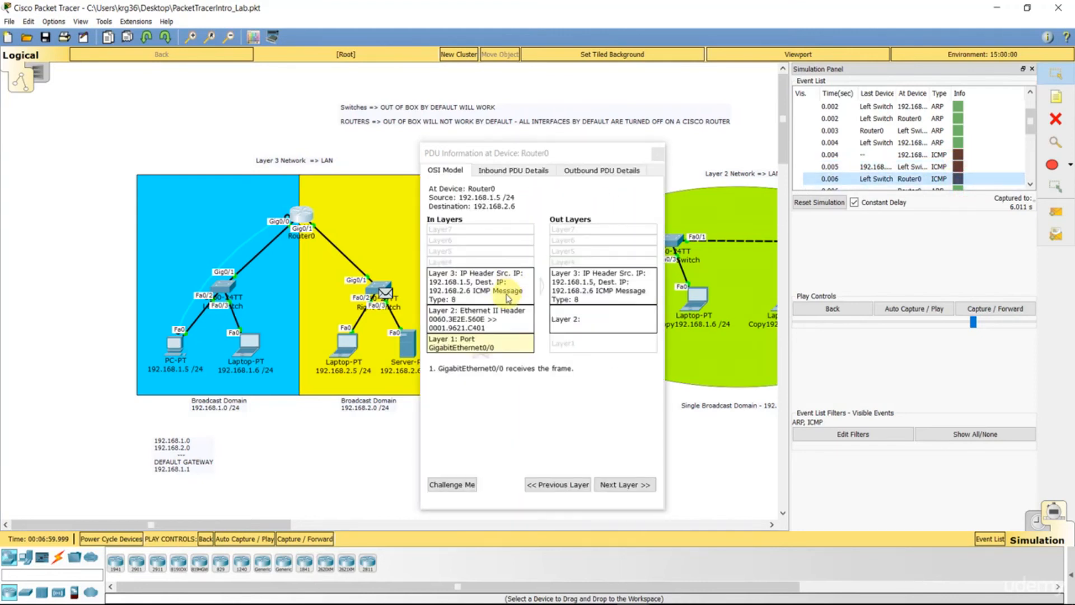
click(596, 300)
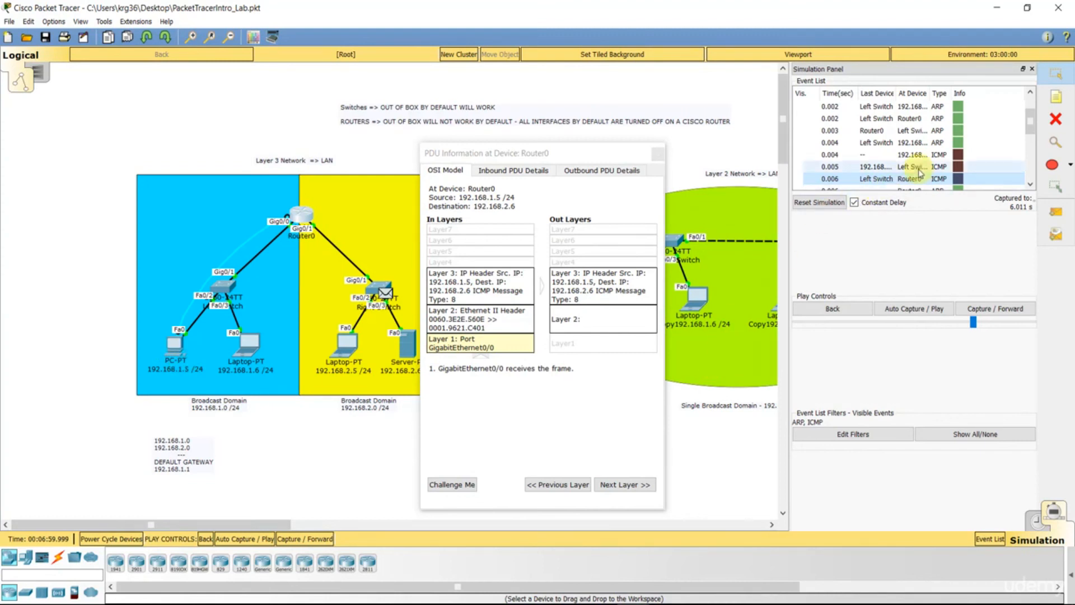
Trace Router0's ARP request for 192.168.2.6 through Right Switch to the 192.168.2.0 hosts, and the server's reply at Right Switch
scroll(924, 145, down, 2)
click(959, 119)
click(960, 118)
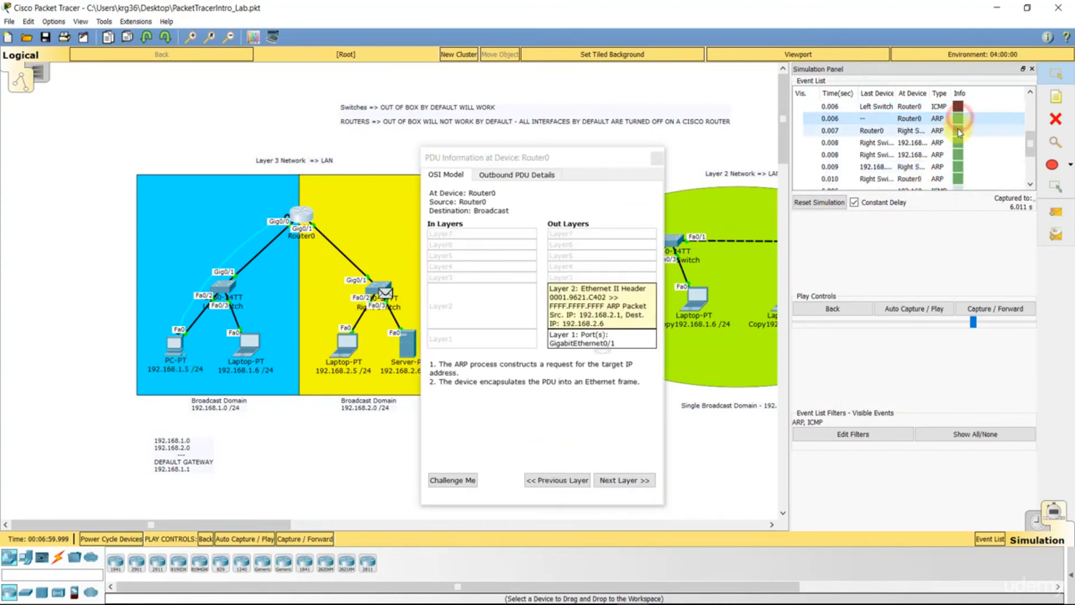
click(958, 131)
click(958, 142)
click(959, 154)
click(958, 166)
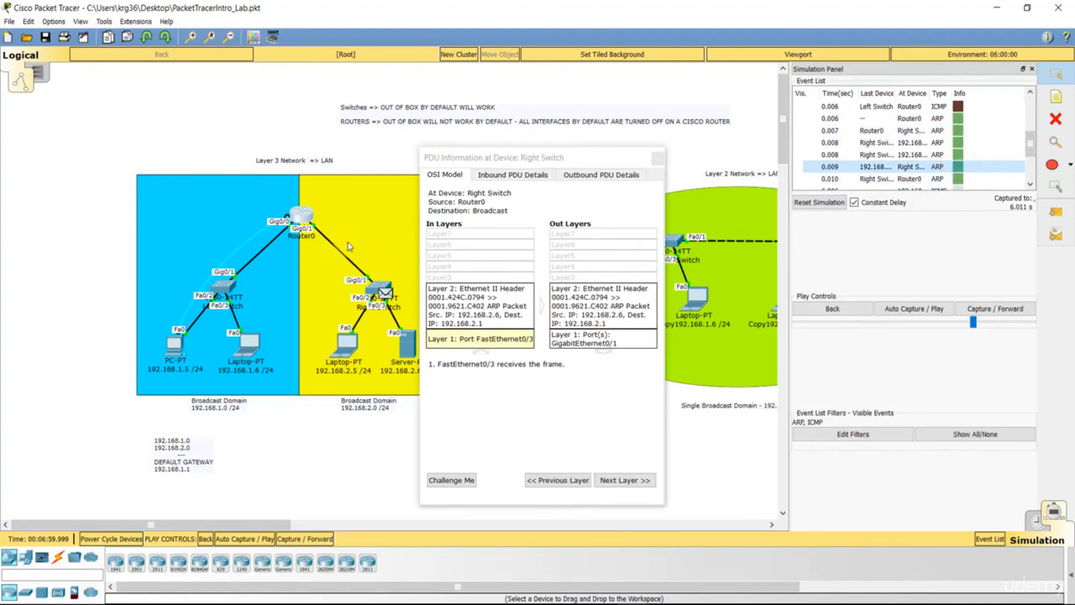
Examine the second ping's ICMP PDUs hop by hop from 192.168.1.5 to the 192.168.2.6 server, and close the PDU details
scroll(924, 162, down, 5)
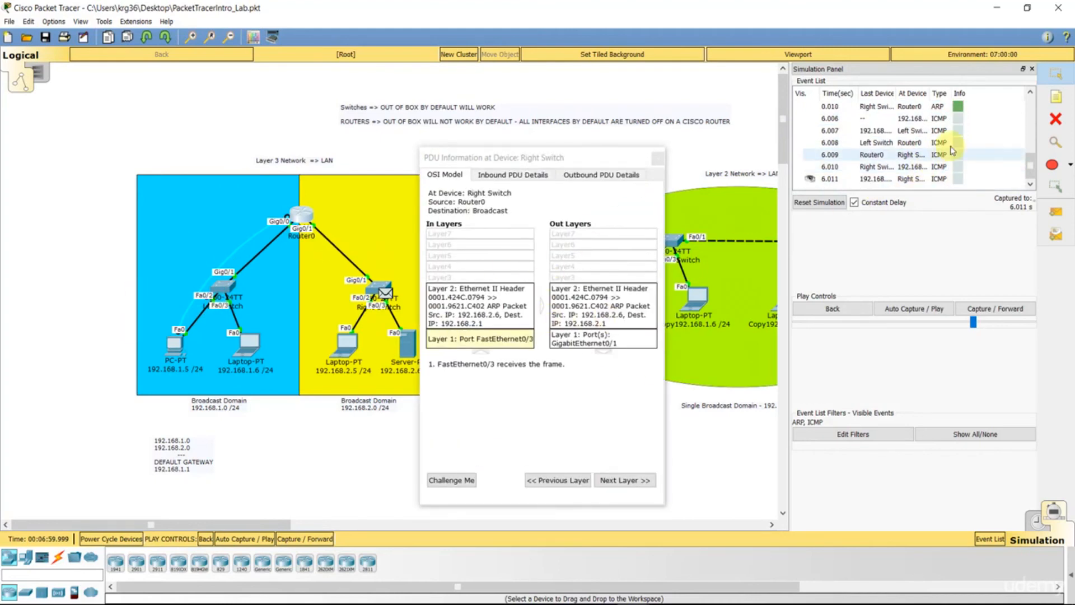
click(959, 129)
click(959, 118)
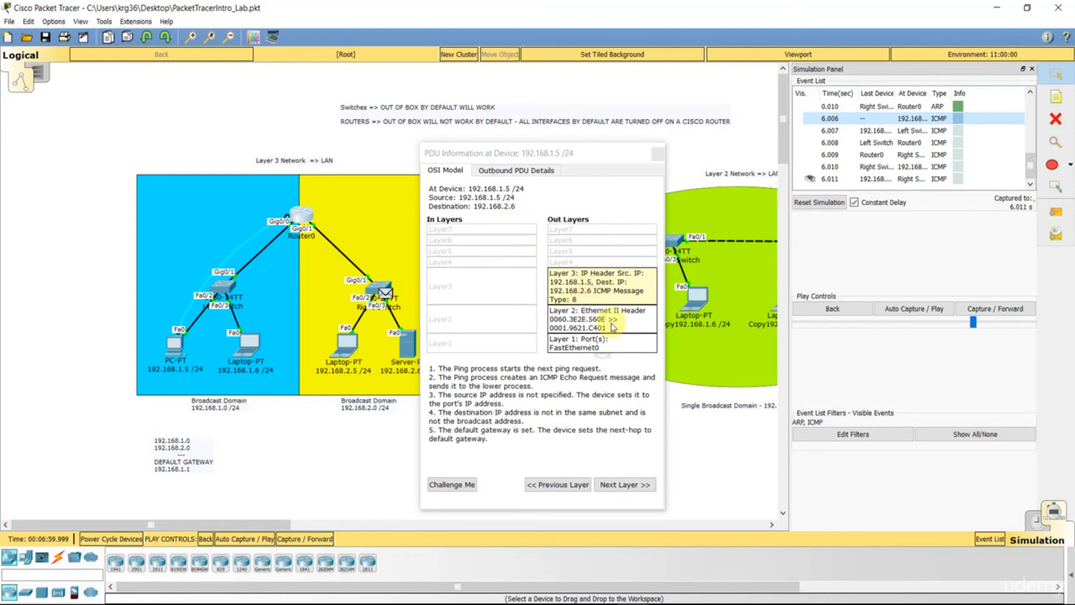
click(958, 130)
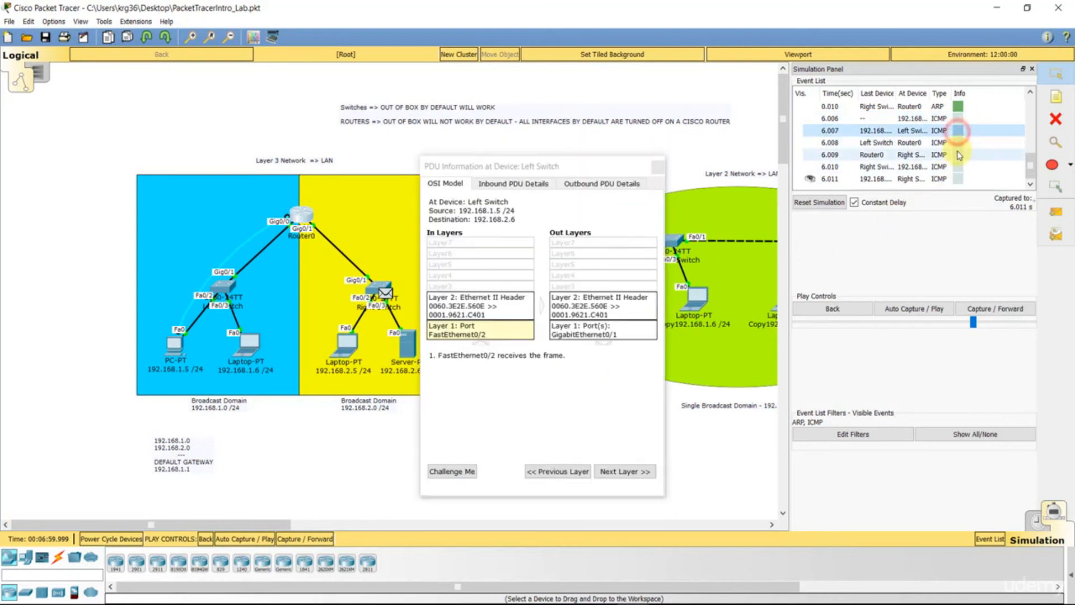
click(959, 143)
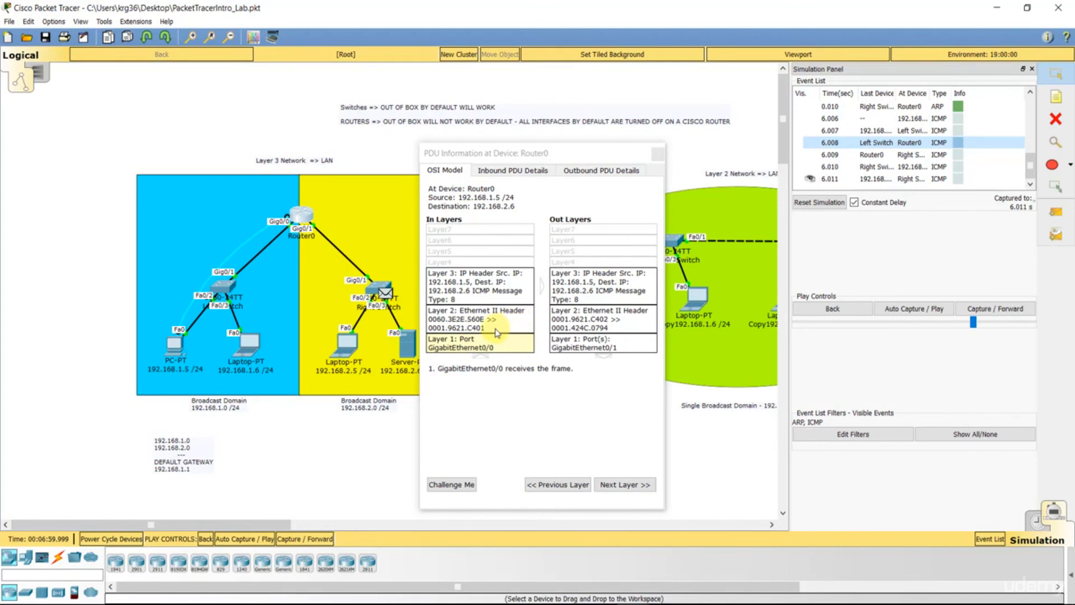
click(959, 155)
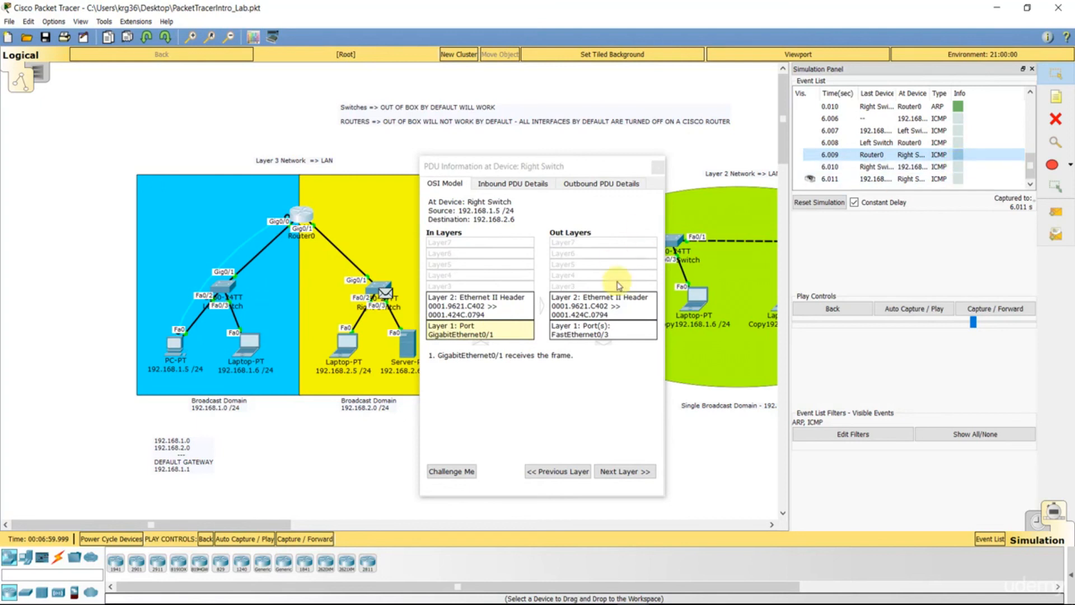
click(961, 166)
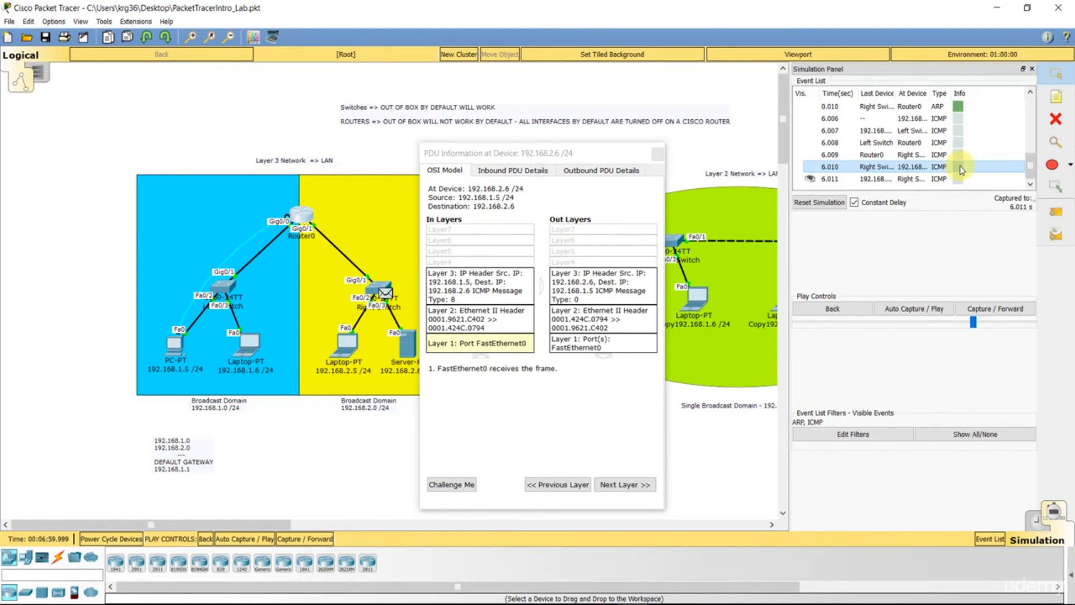
click(657, 154)
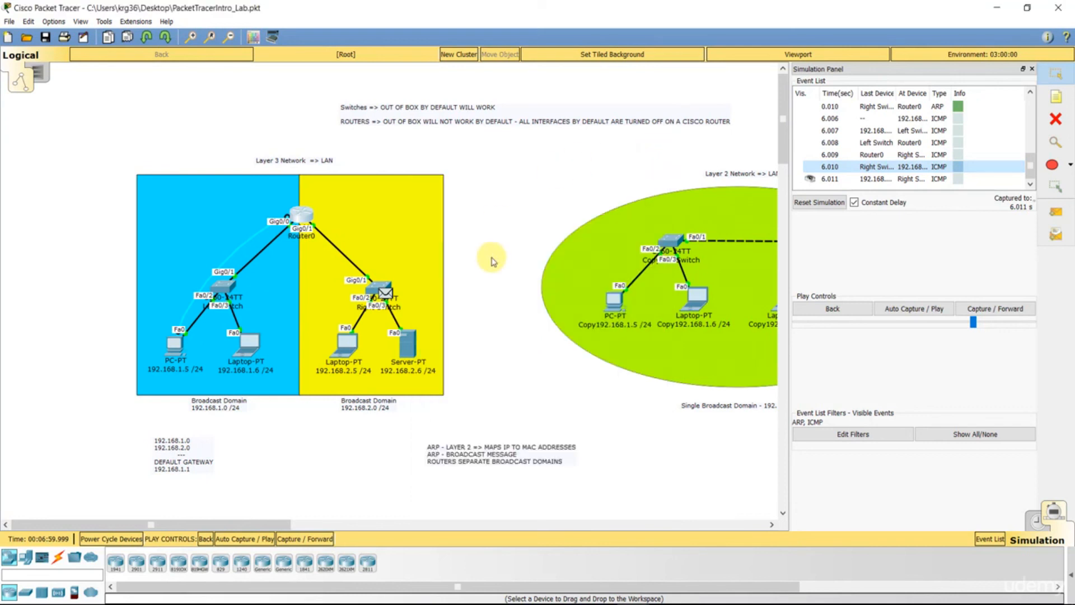